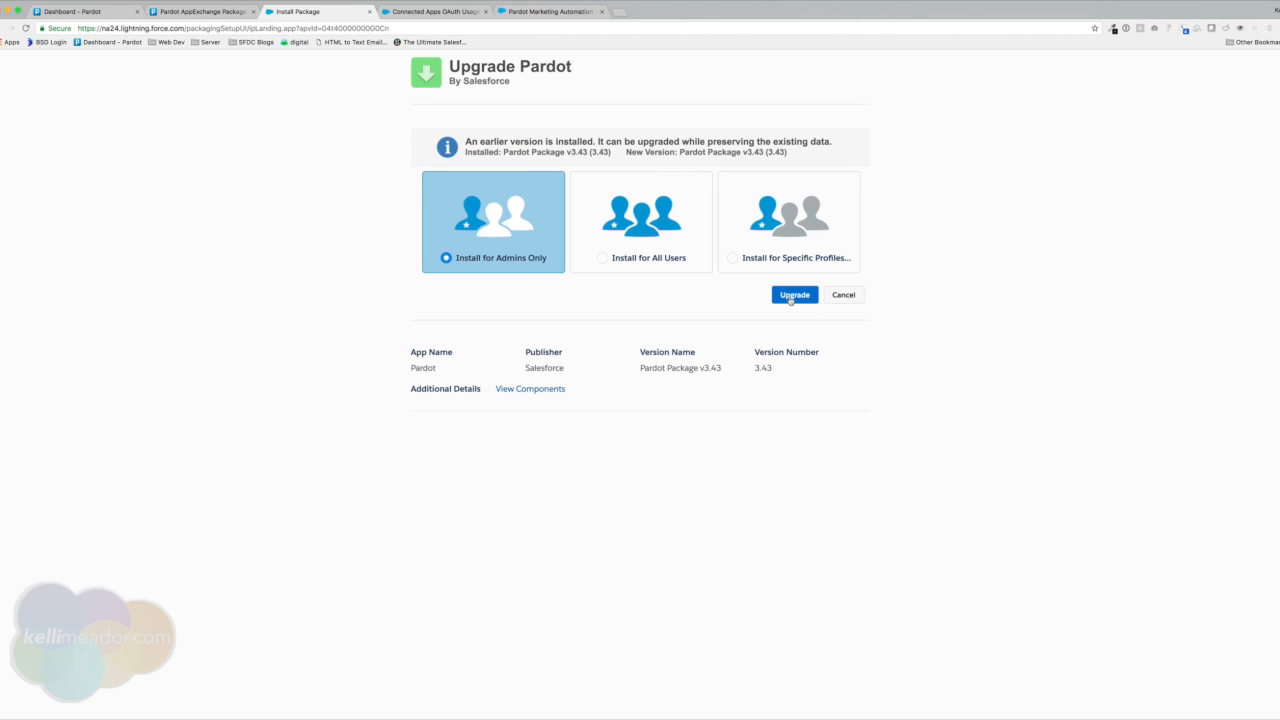
Start the Pardot package upgrade to v3.43 for admins only and acknowledge the long-upgrade notice.
{"action": "left_click", "coordinate": [791, 295]}
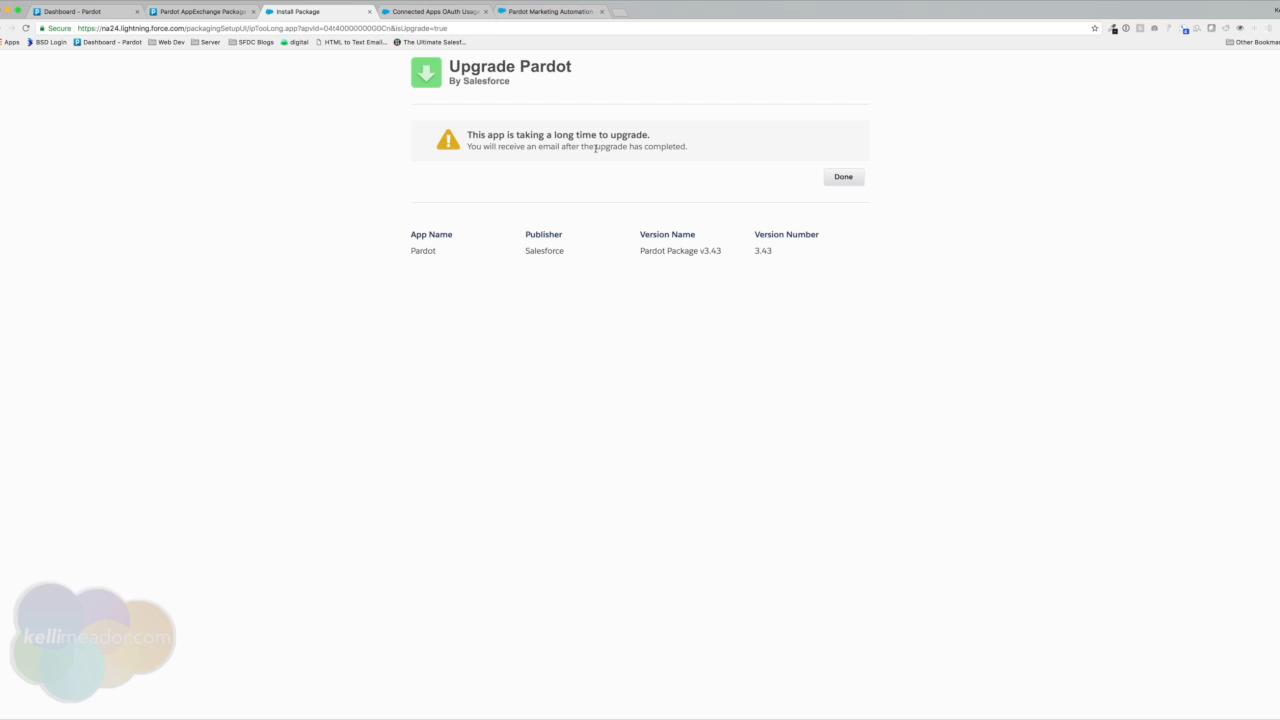
{"action": "left_click", "coordinate": [843, 177]}
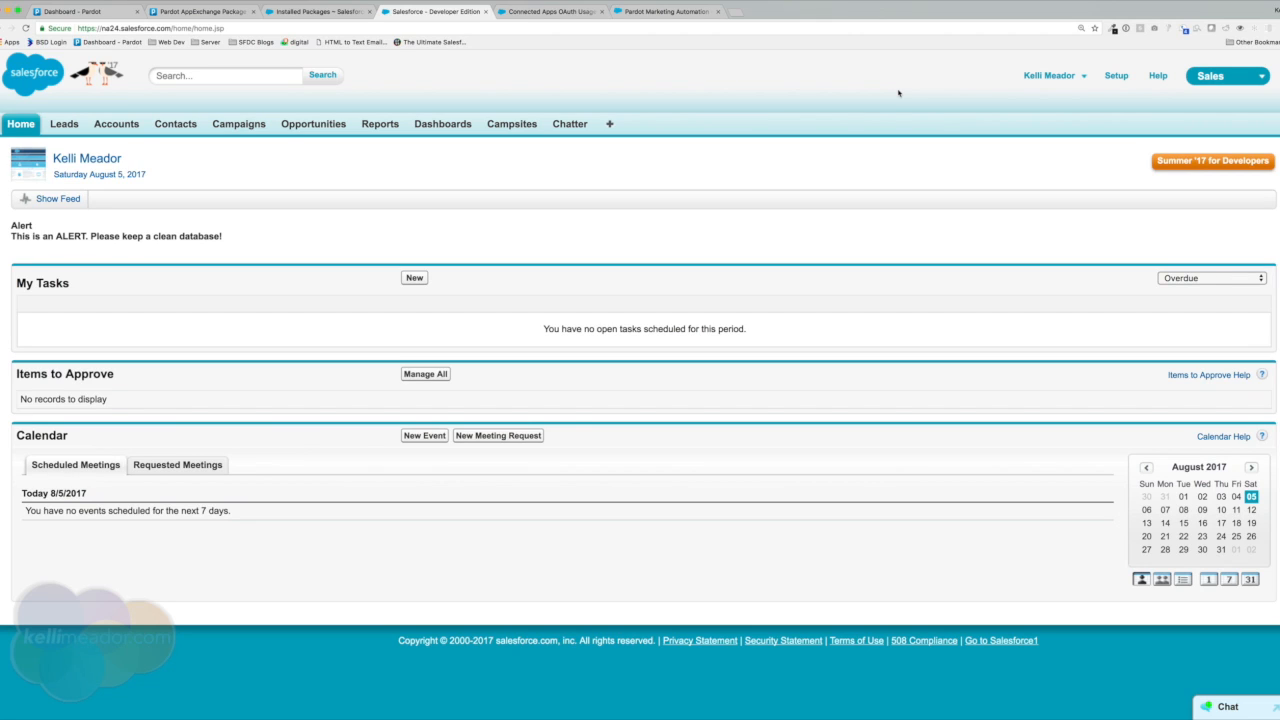
Open the admin user's record under Manage Users > Users and view its Permission Set Assignments.
{"action": "left_click", "coordinate": [1116, 76]}
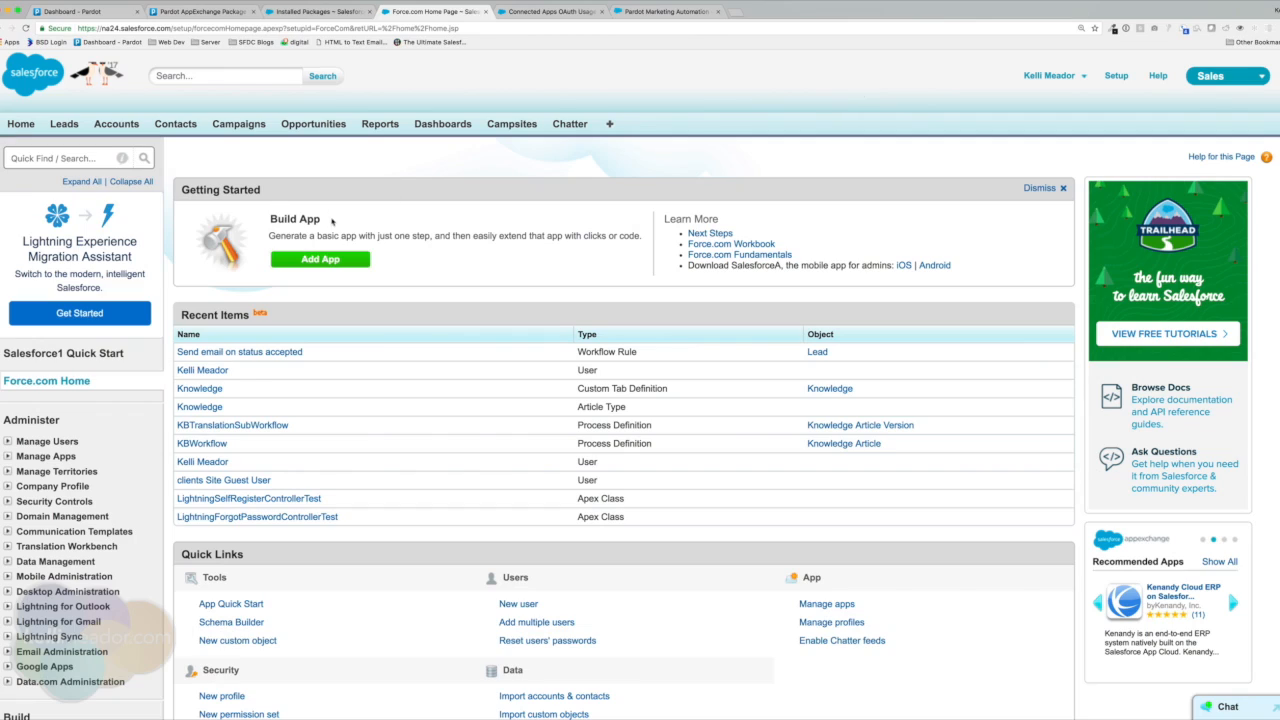
{"action": "left_click", "coordinate": [24, 441]}
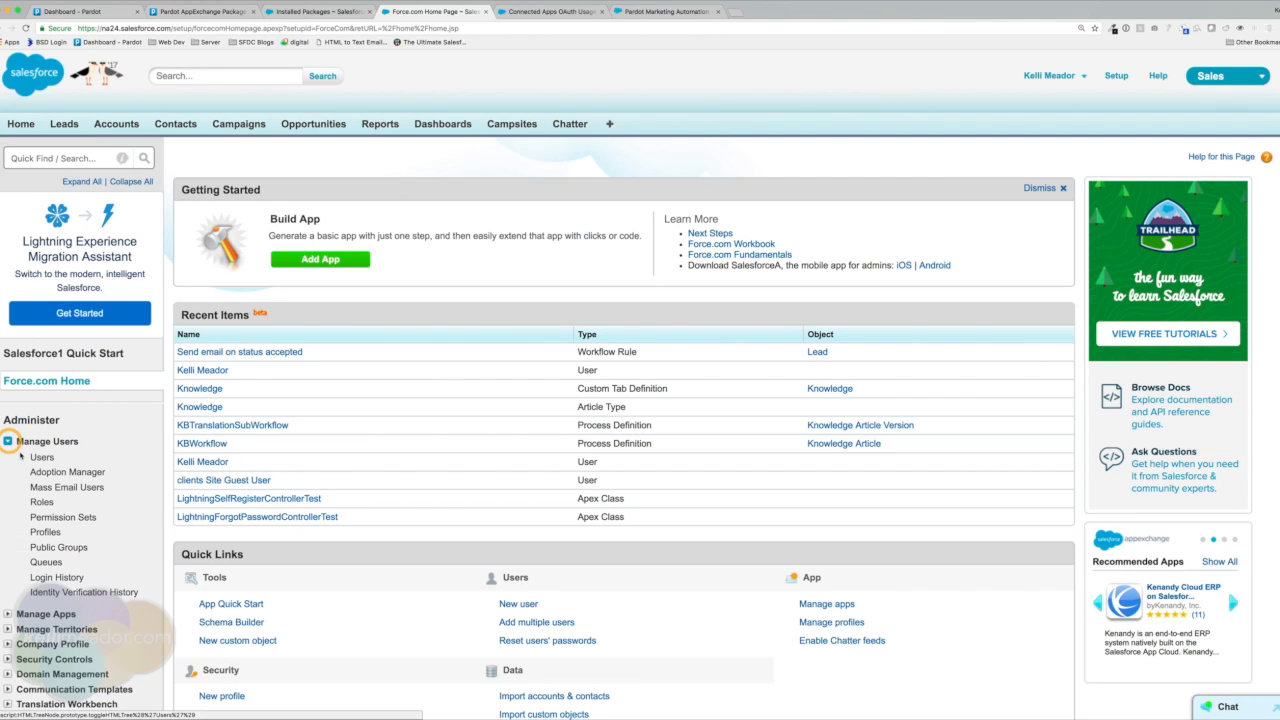
{"action": "left_click", "coordinate": [40, 457]}
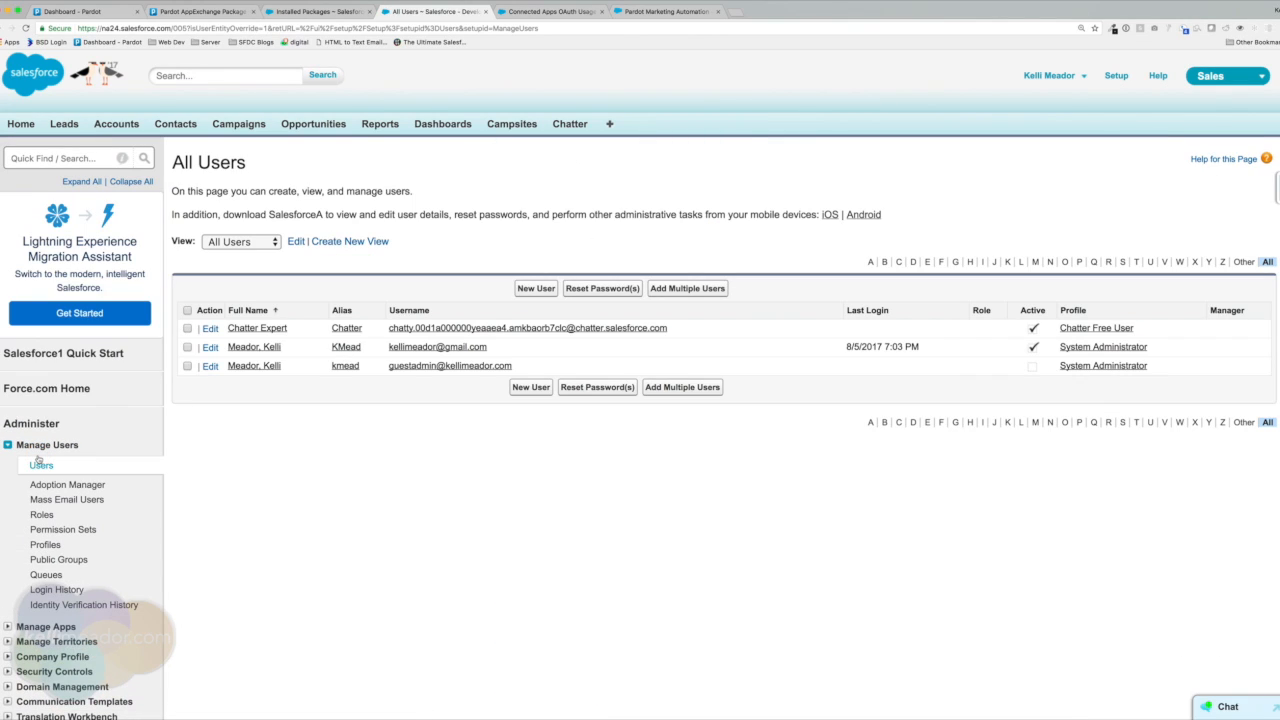
{"action": "left_click", "coordinate": [239, 349]}
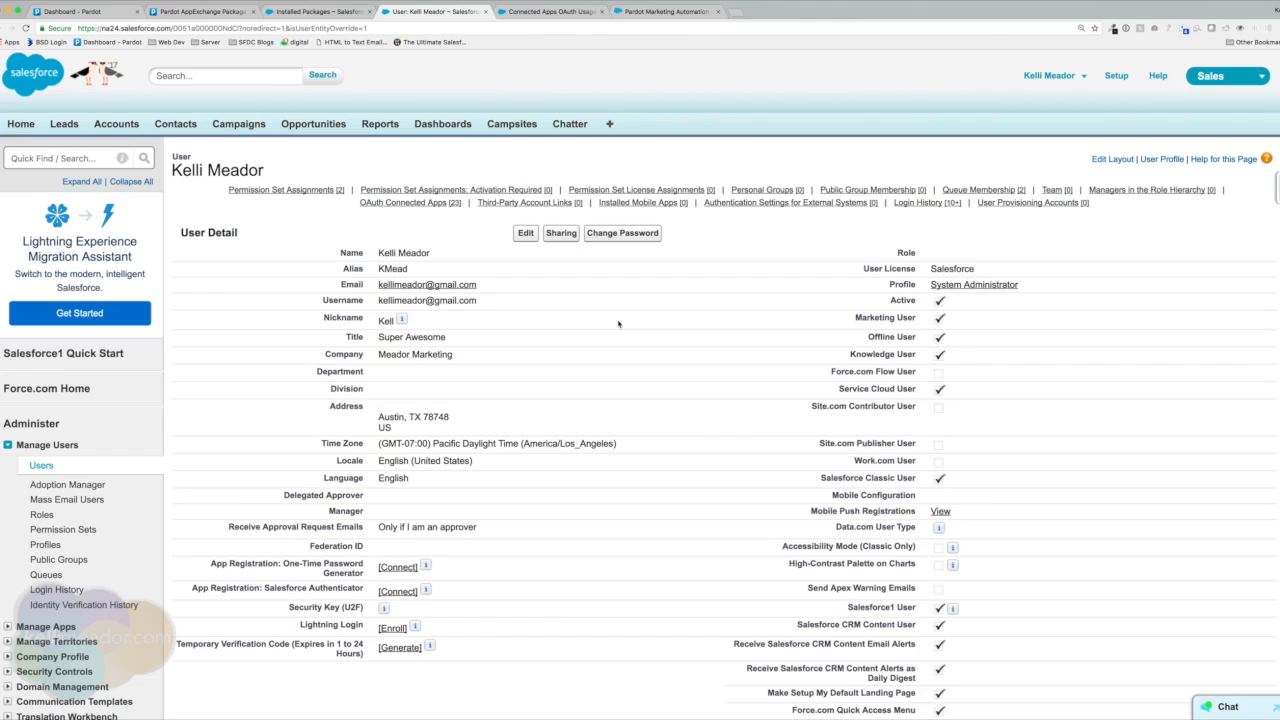
{"action": "mouse_move", "coordinate": [441, 195]}
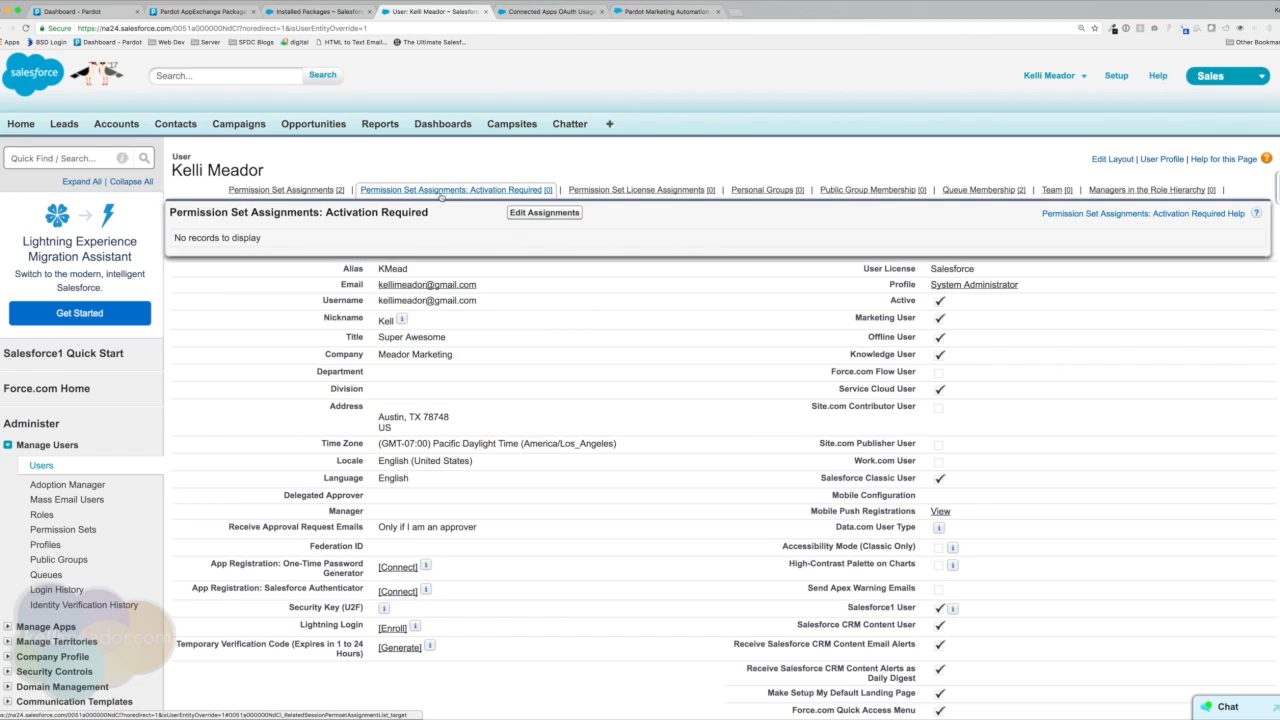
{"action": "left_click", "coordinate": [293, 189]}
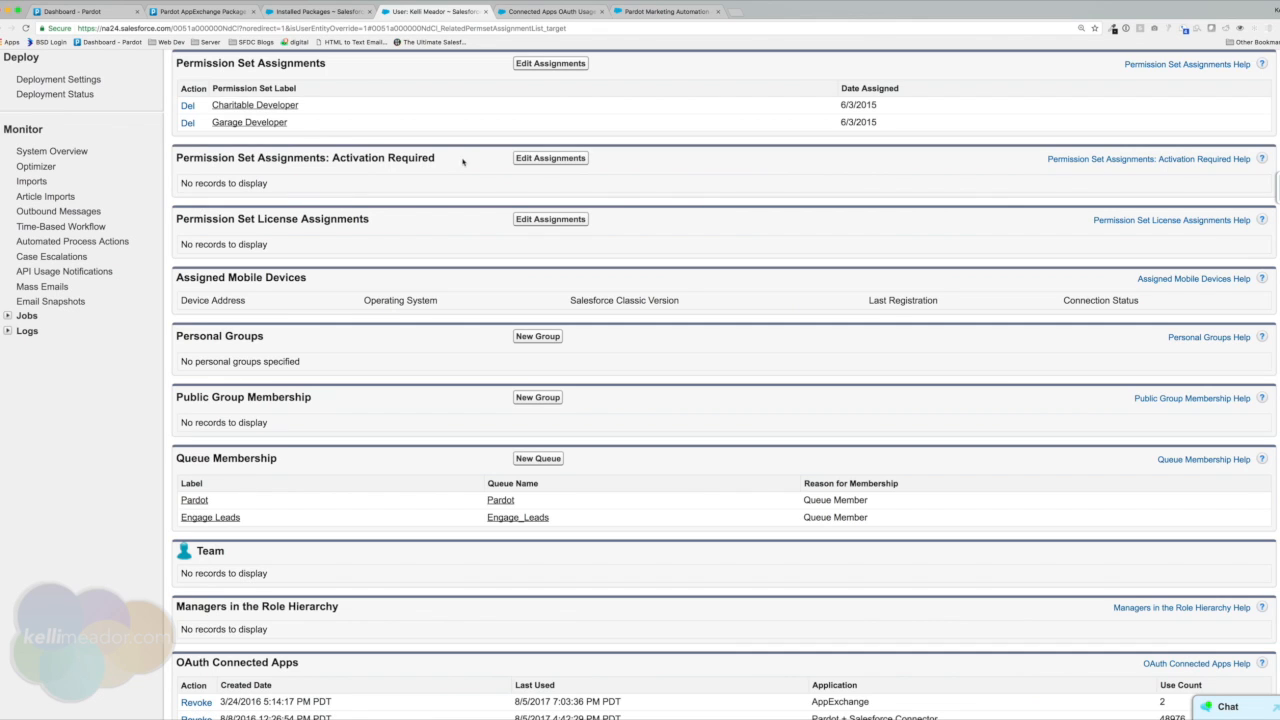
Enable the Pardot, Pardot Connector User and Salesforce Engage permission sets for the admin user and save.
{"action": "left_click", "coordinate": [561, 66]}
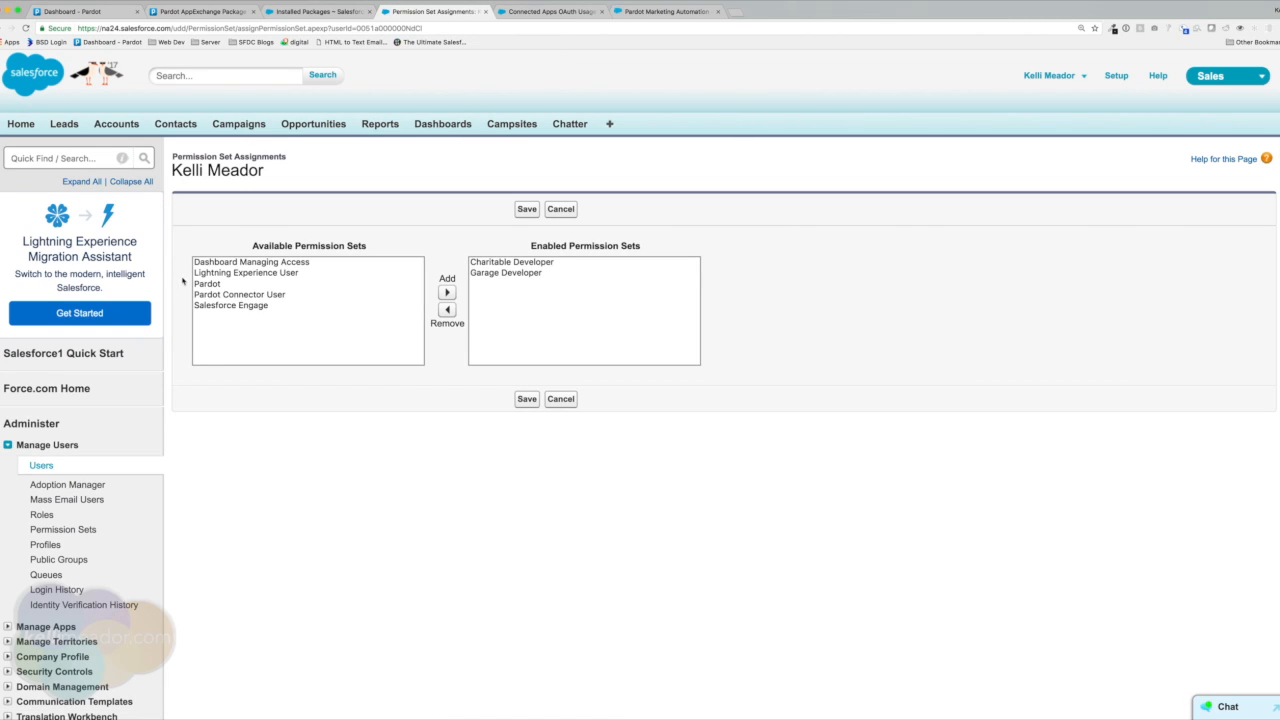
{"action": "left_click", "coordinate": [206, 284]}
{"action": "left_click", "coordinate": [447, 292]}
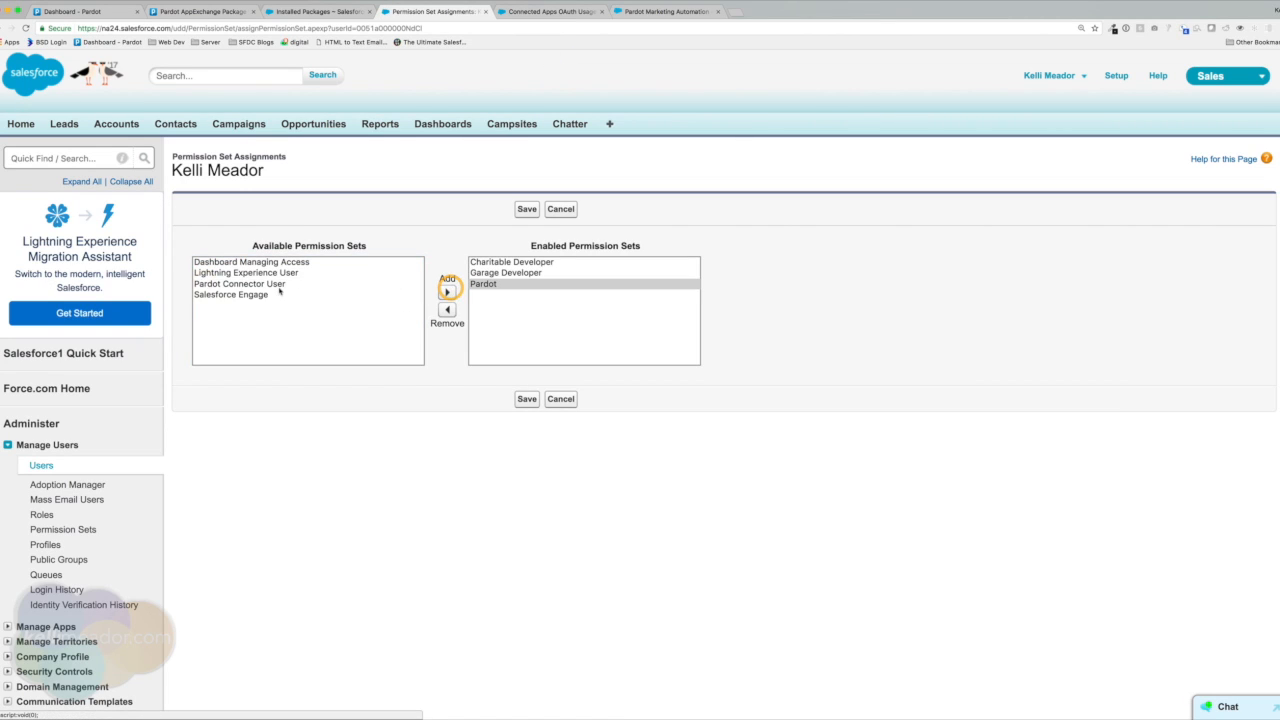
{"action": "left_click", "coordinate": [272, 285]}
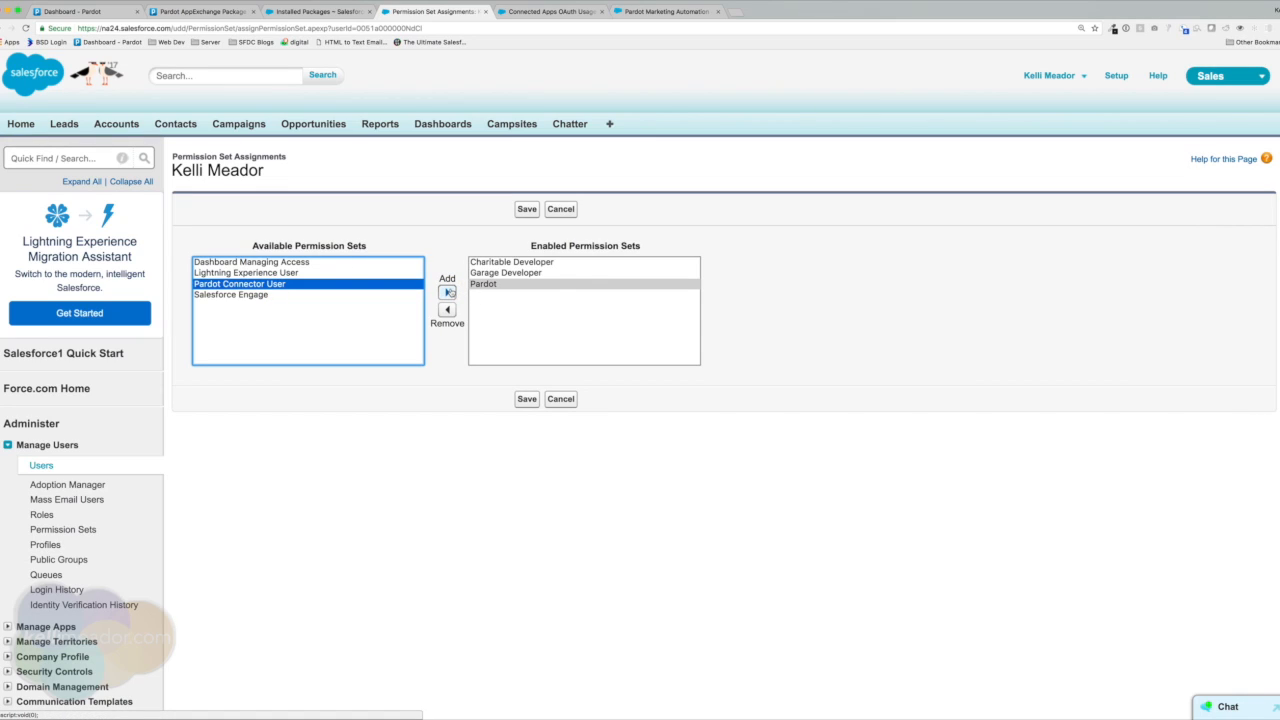
{"action": "left_click", "coordinate": [448, 292]}
{"action": "left_click", "coordinate": [264, 286]}
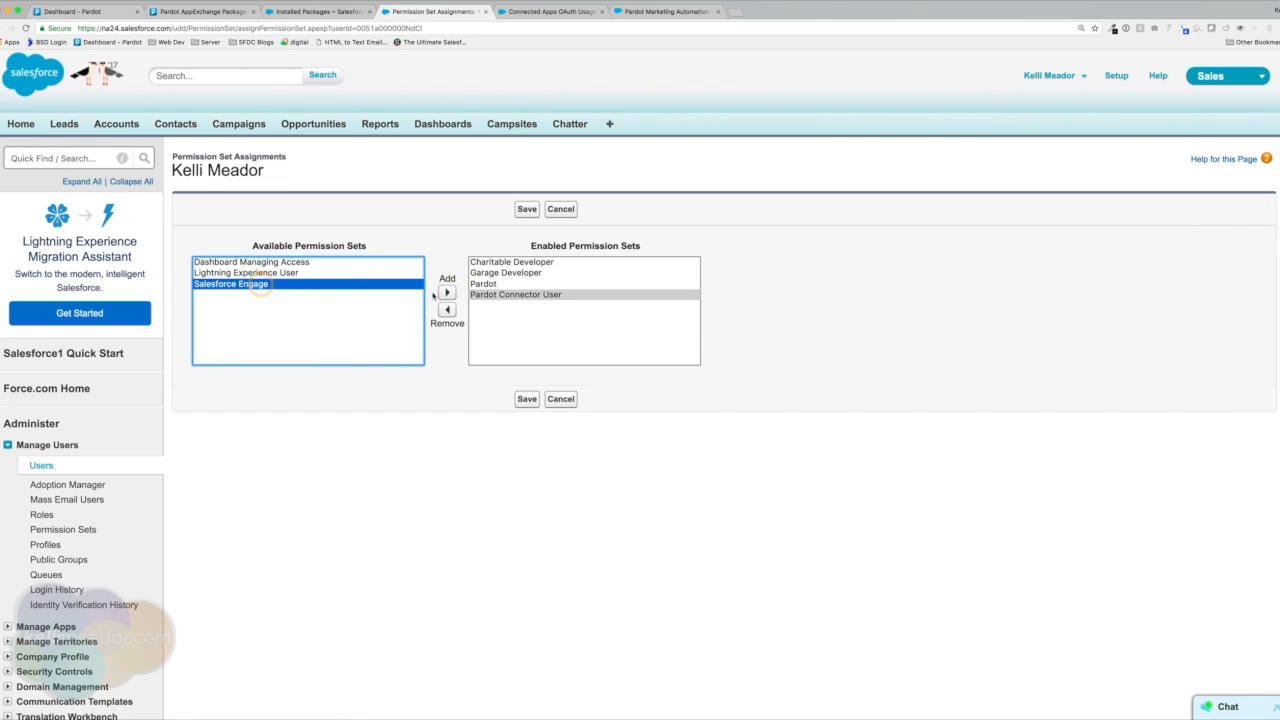
{"action": "left_click", "coordinate": [447, 293]}
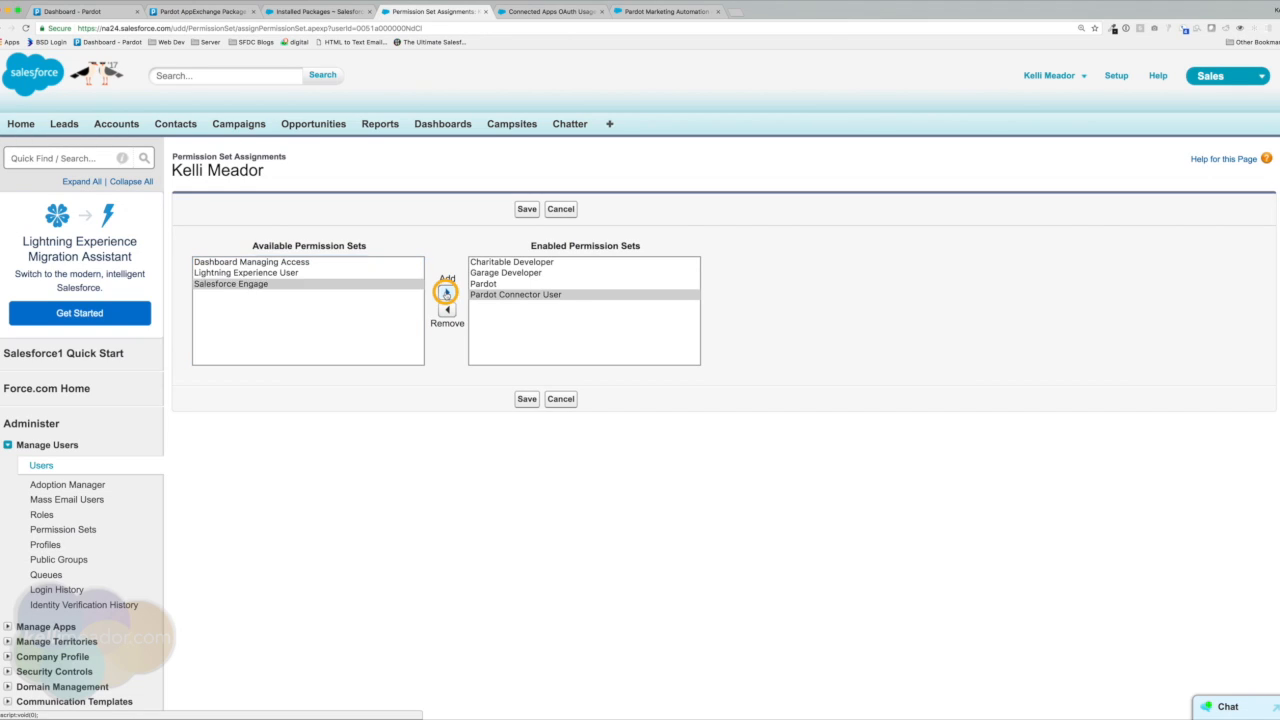
{"action": "left_click", "coordinate": [526, 399]}
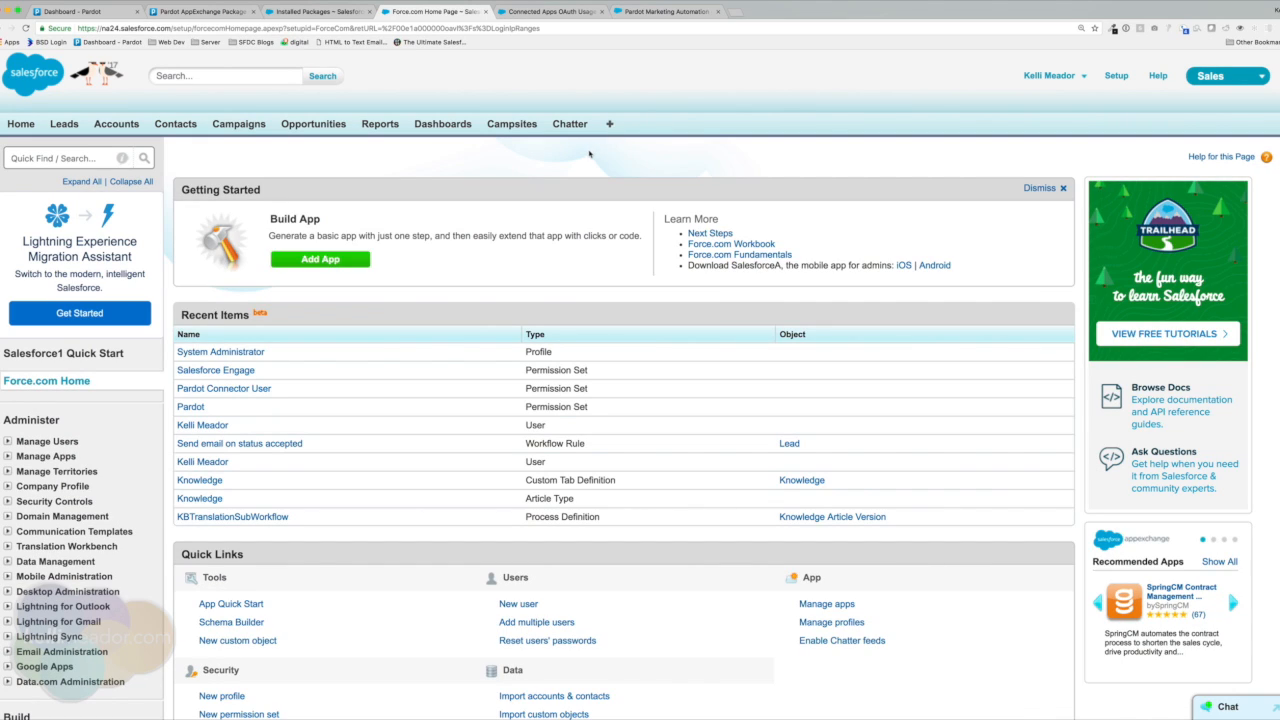
Open the System Administrator profile under Manage Users > Profiles and view its Login IP Ranges.
{"action": "scroll", "coordinate": [628, 160], "scroll_direction": "down", "scroll_amount": 2}
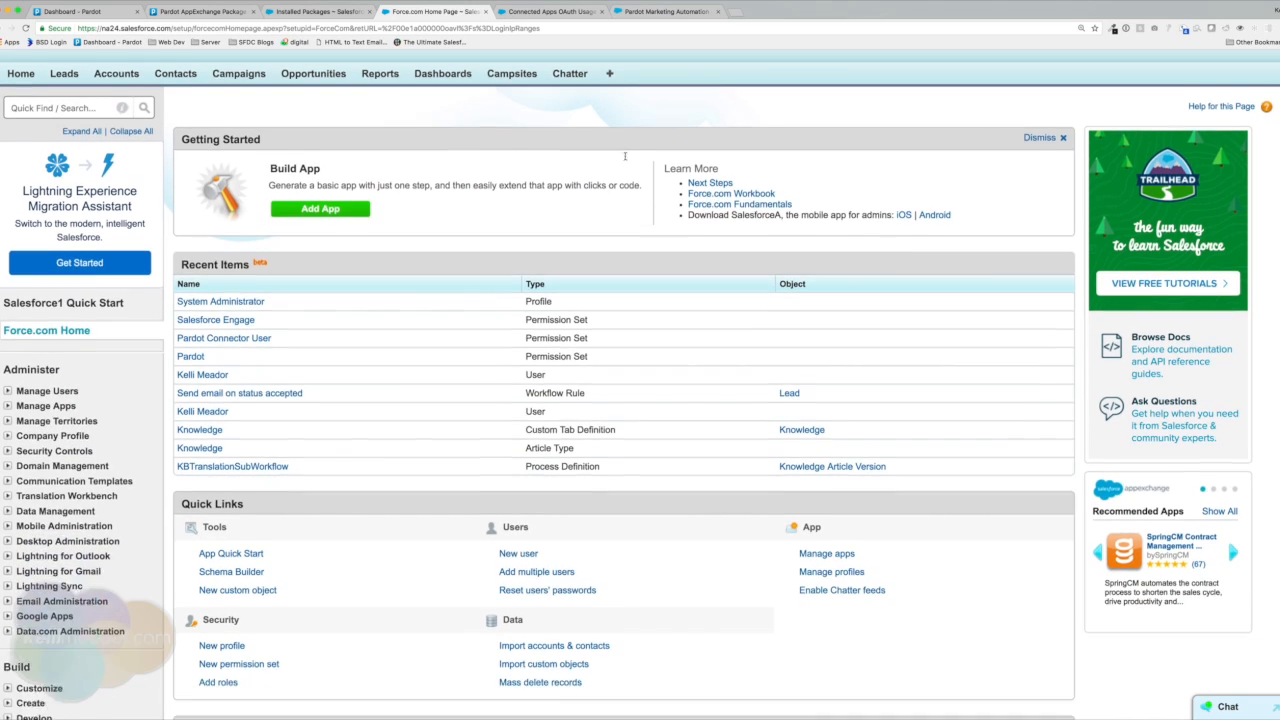
{"action": "left_click", "coordinate": [8, 358]}
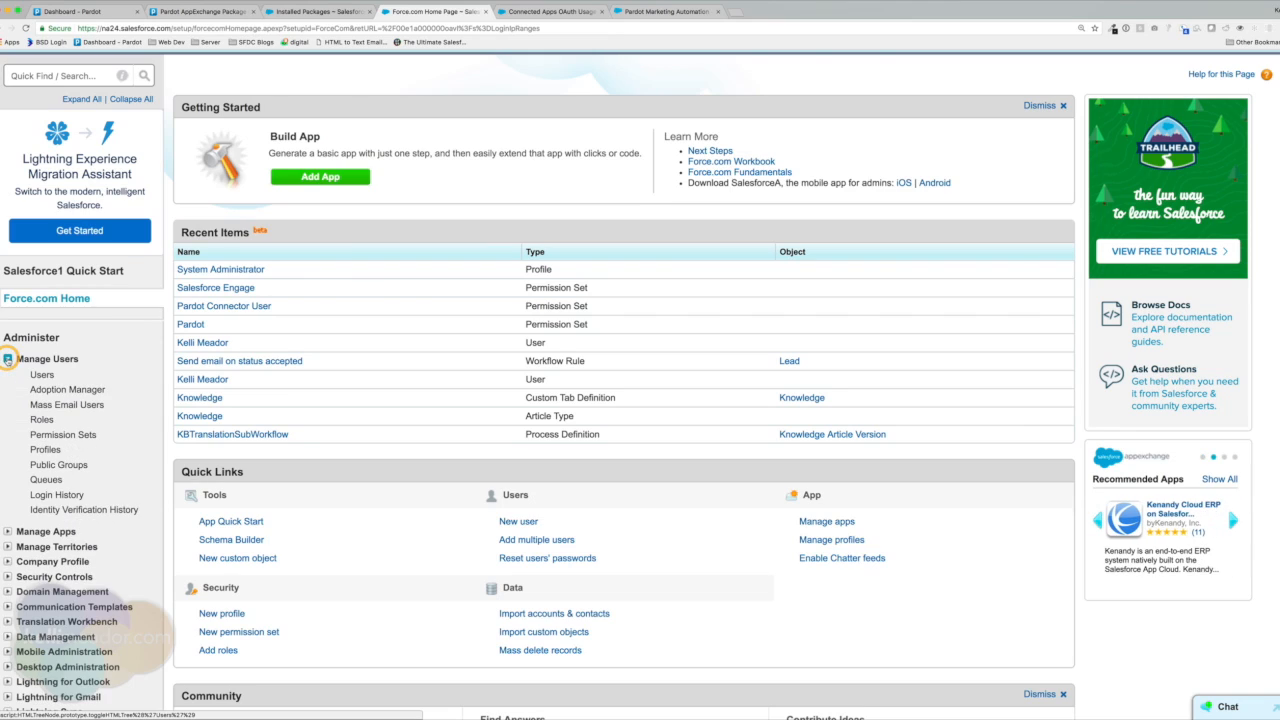
{"action": "left_click", "coordinate": [44, 449]}
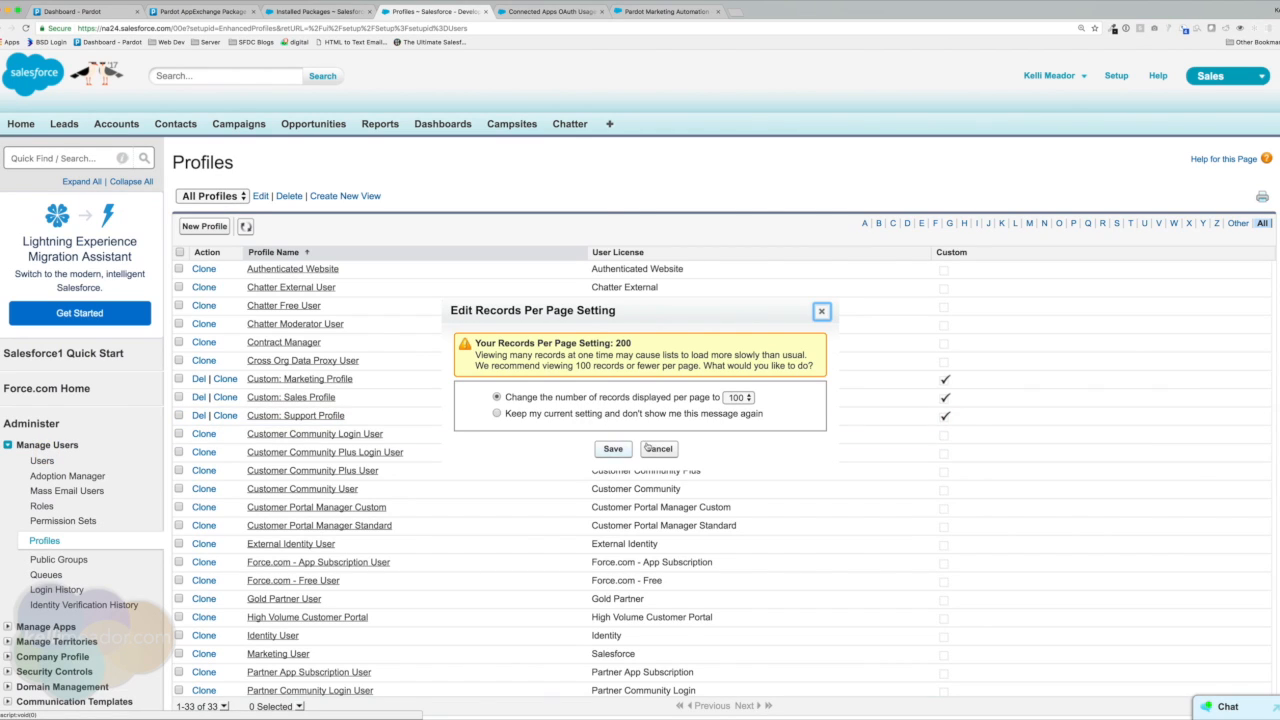
{"action": "left_click", "coordinate": [657, 449]}
{"action": "scroll", "coordinate": [451, 452], "scroll_direction": "down", "scroll_amount": 3}
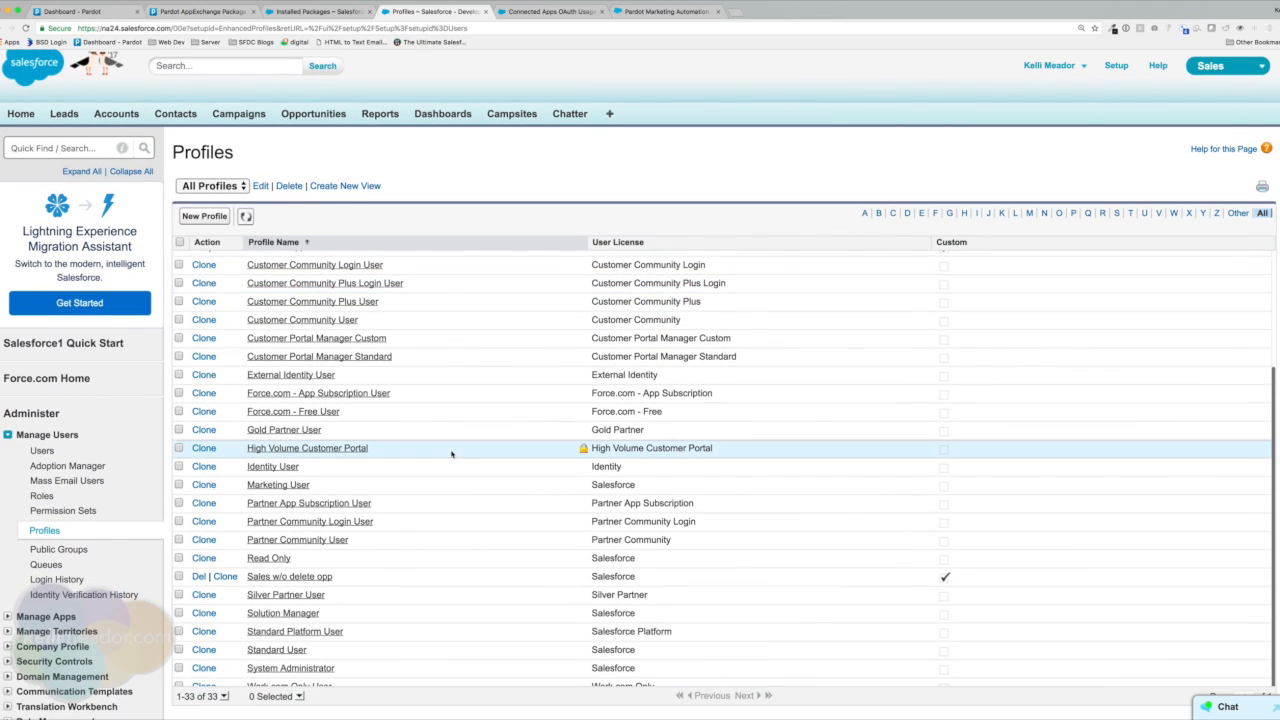
{"action": "scroll", "coordinate": [451, 452], "scroll_direction": "down", "scroll_amount": 2}
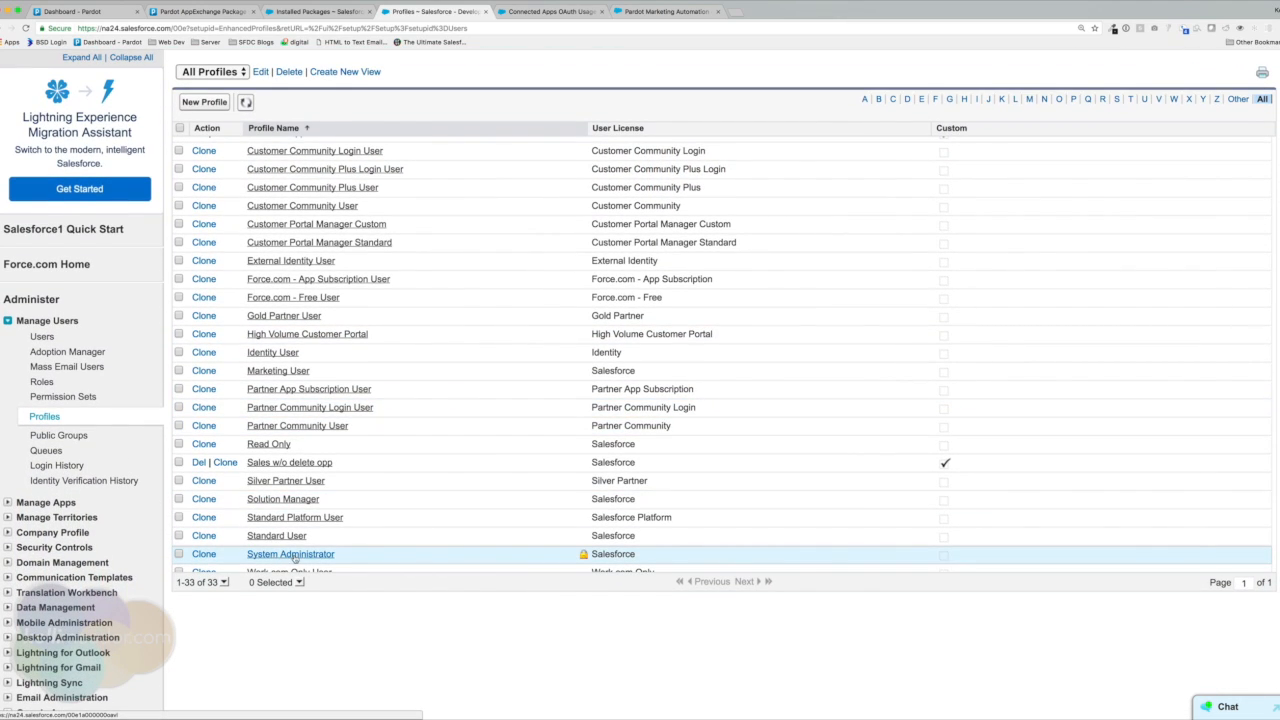
{"action": "left_click", "coordinate": [293, 555]}
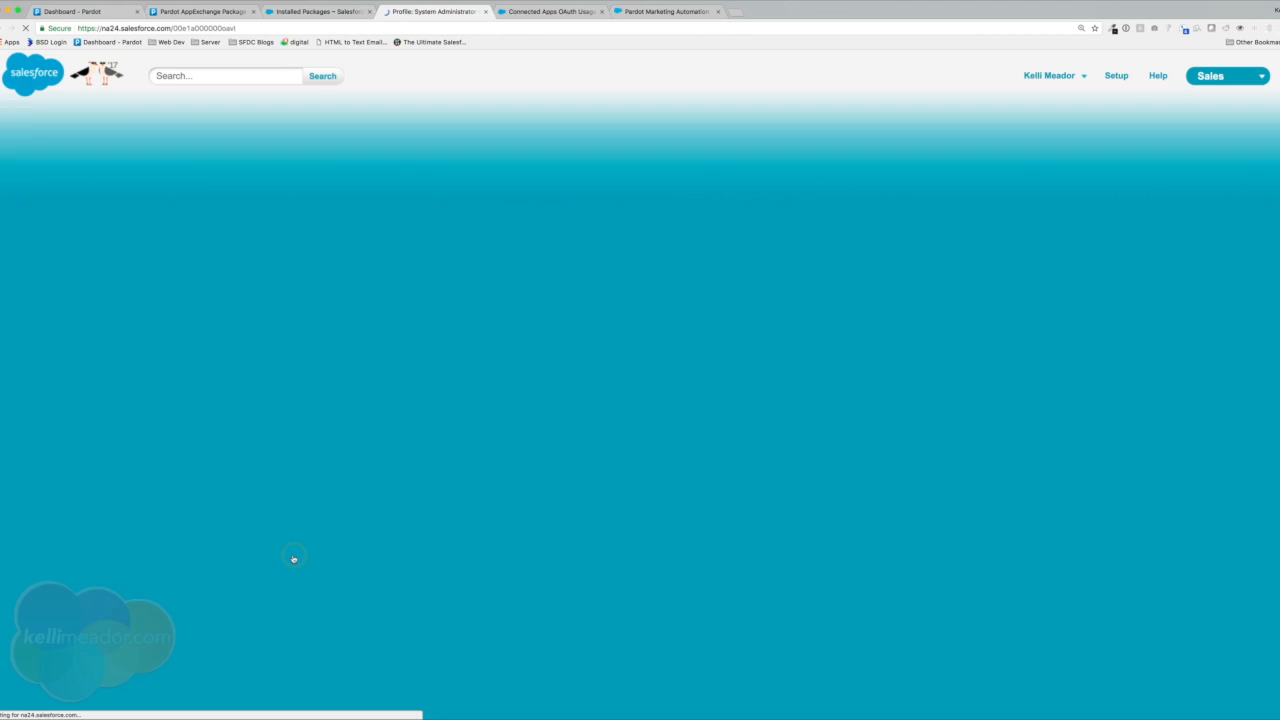
{"action": "scroll", "coordinate": [747, 427], "scroll_direction": "down", "scroll_amount": 5}
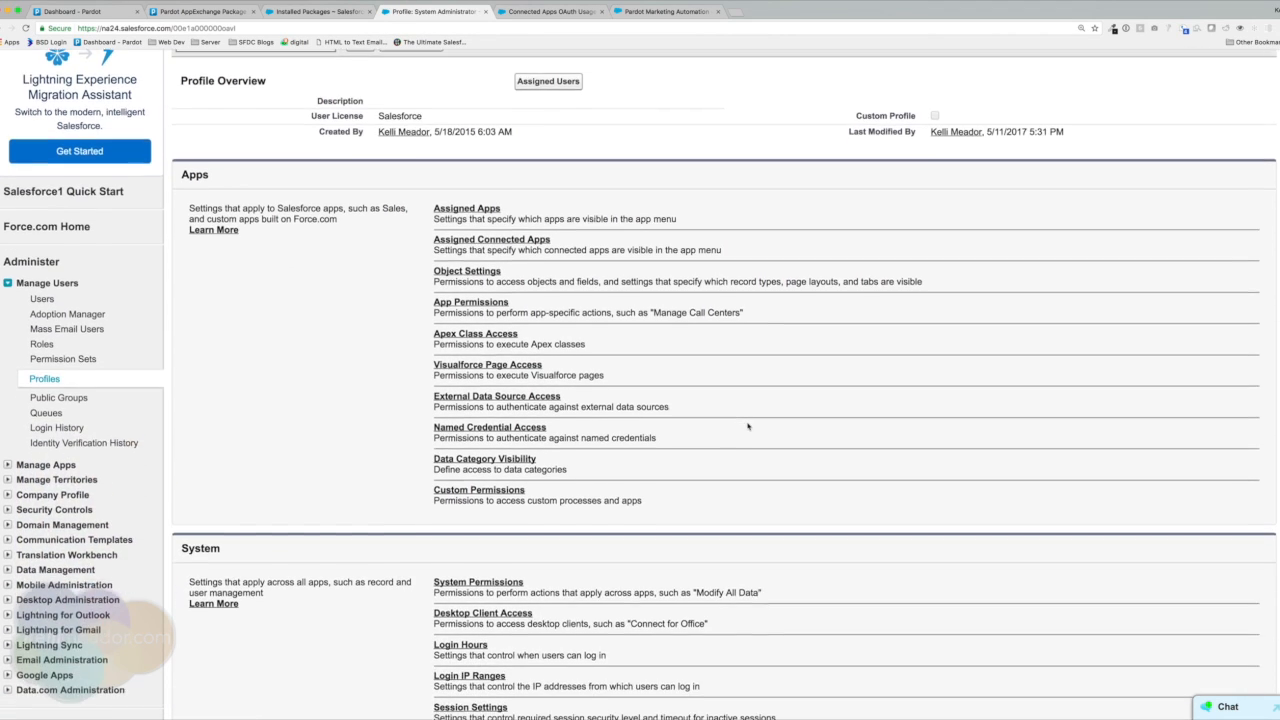
{"action": "scroll", "coordinate": [747, 427], "scroll_direction": "down", "scroll_amount": 1}
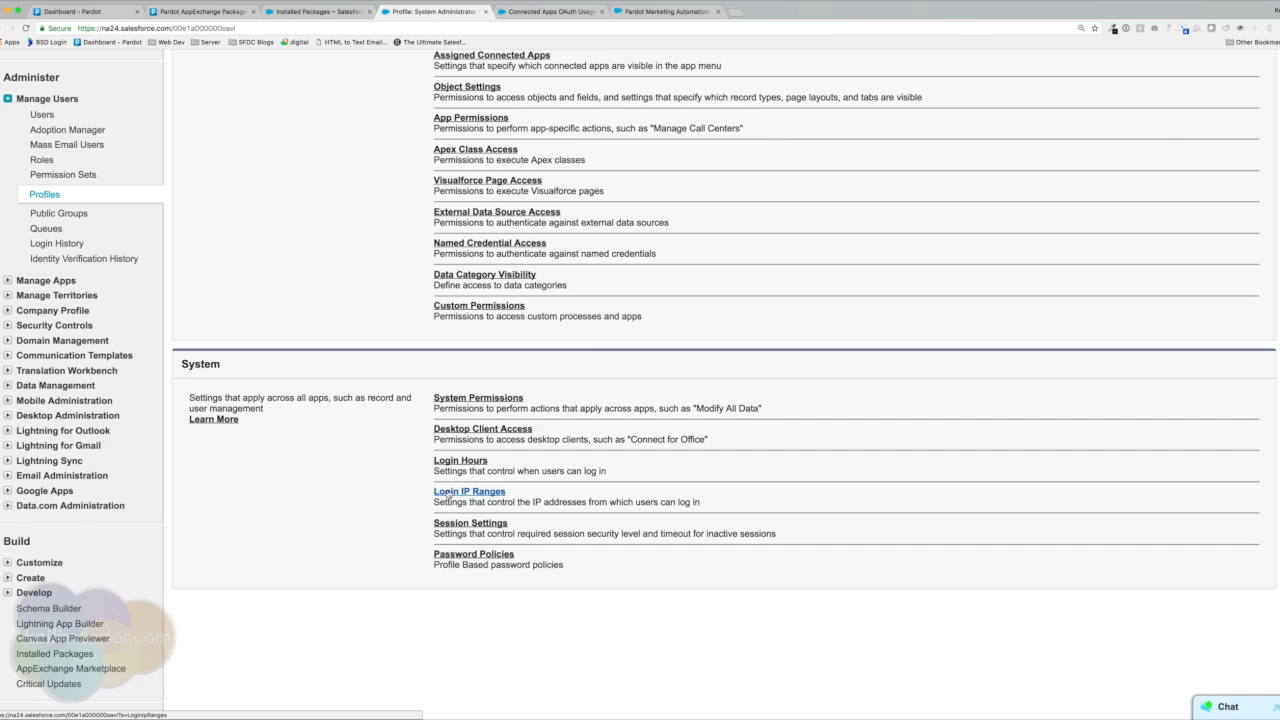
{"action": "left_click", "coordinate": [449, 494]}
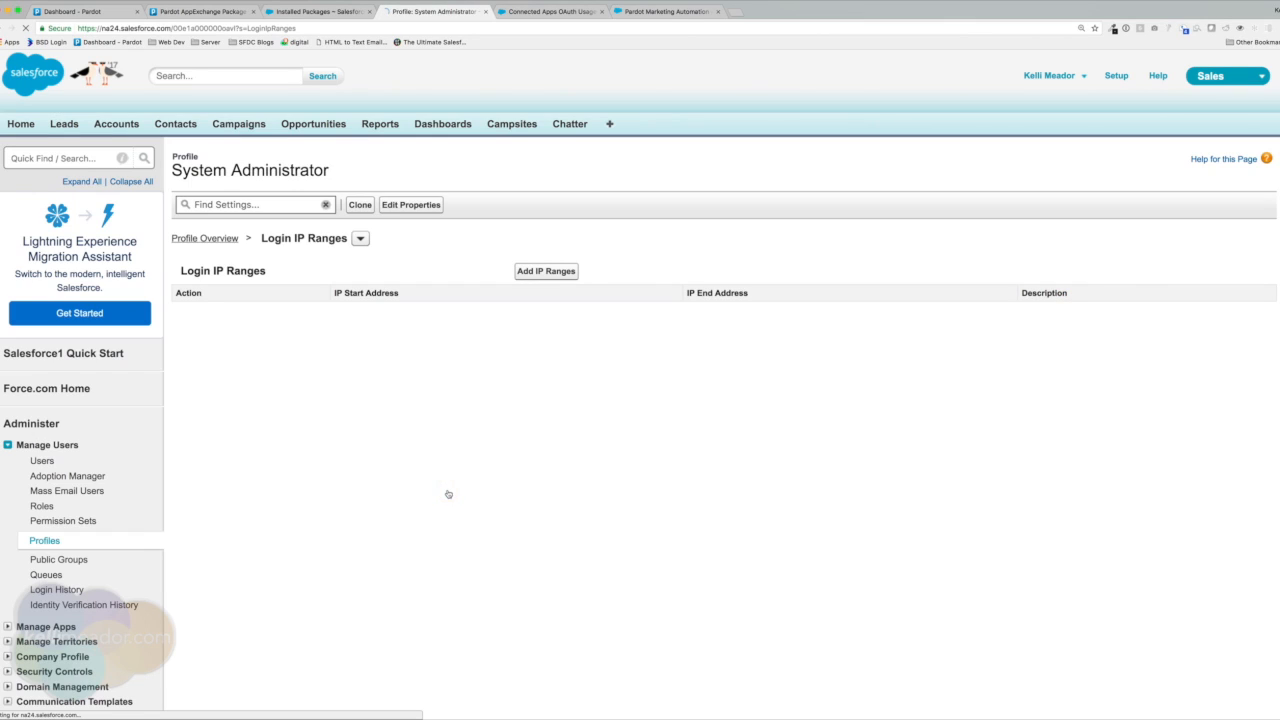
{"action": "left_click", "coordinate": [563, 273]}
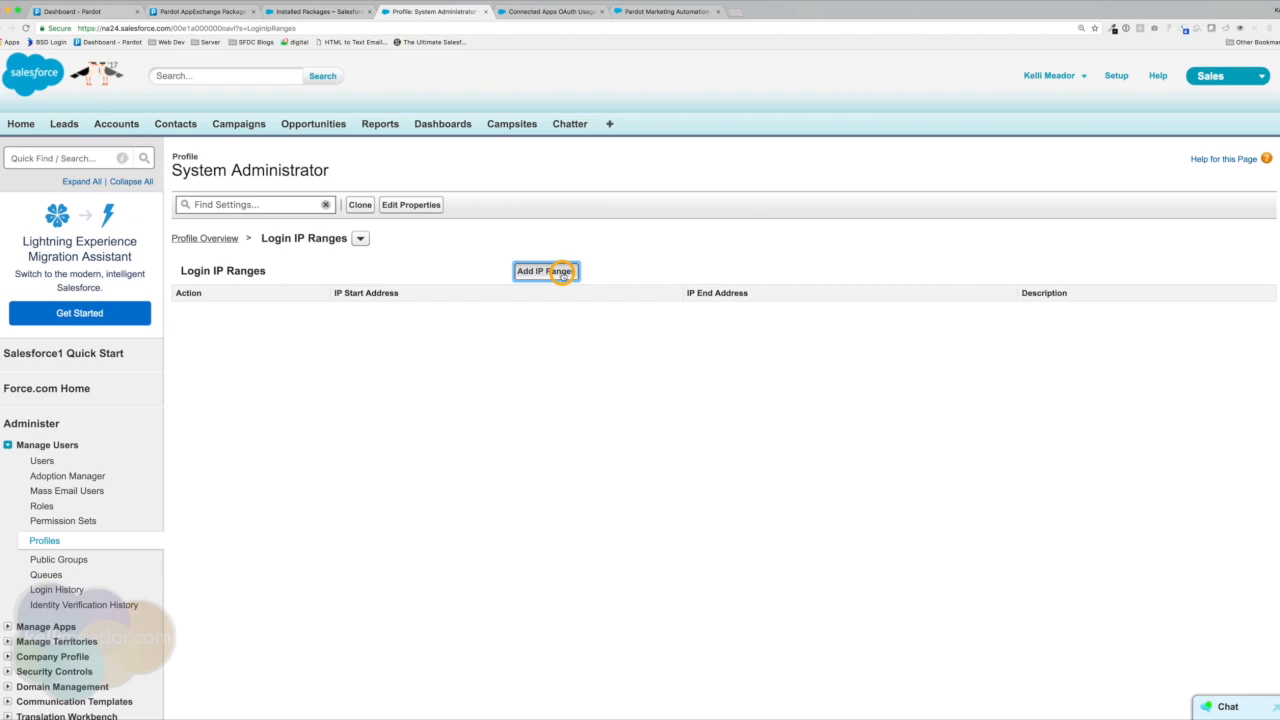
{"action": "left_click", "coordinate": [484, 399]}
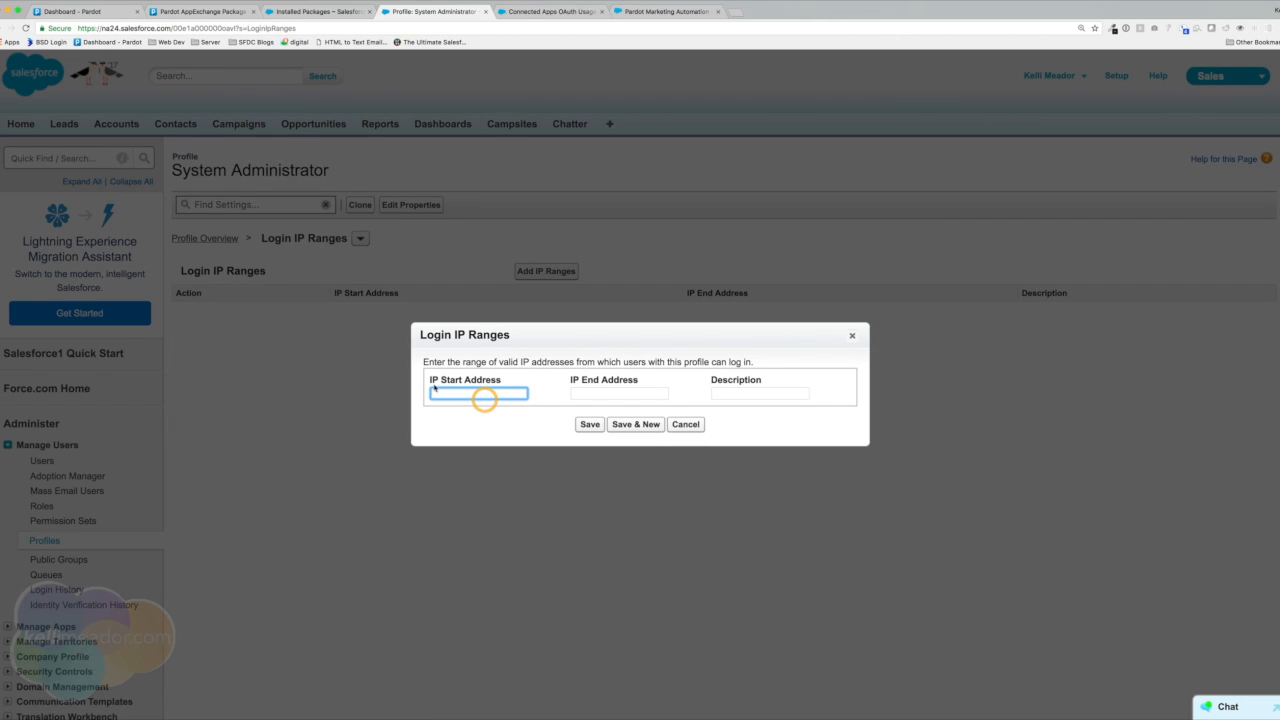
{"action": "type", "text": "136.147.104.20"}
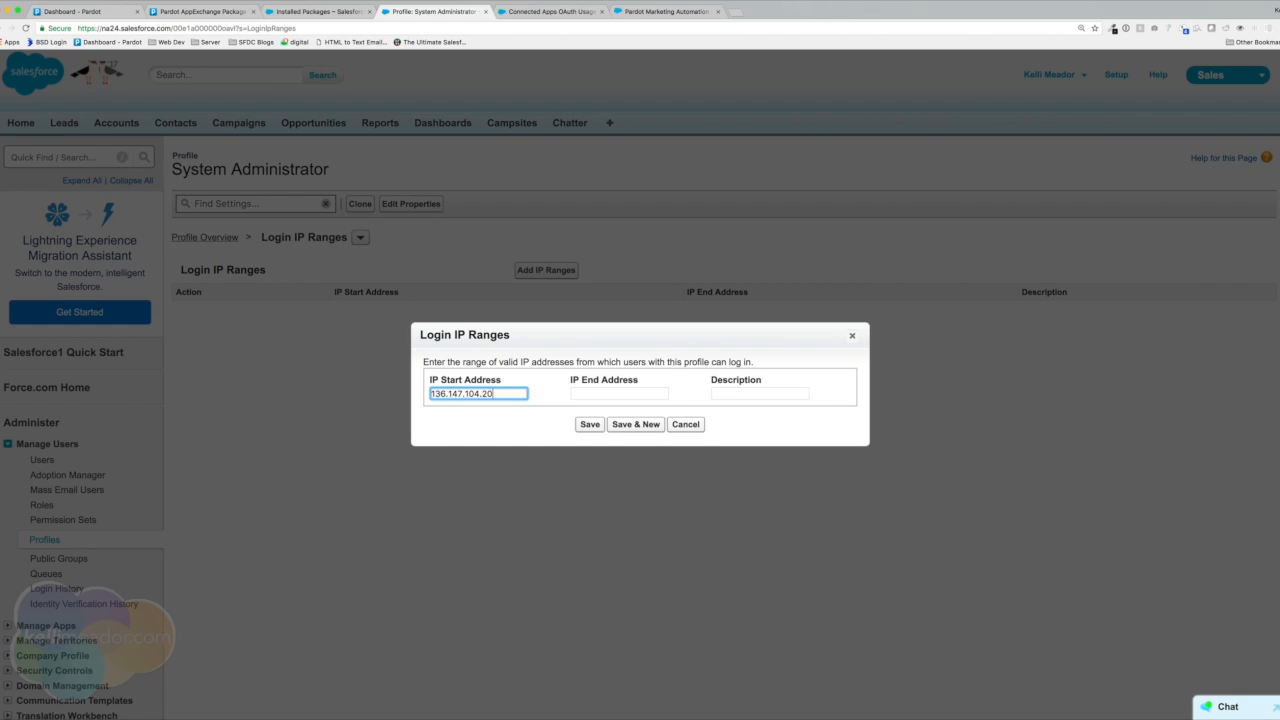
{"action": "key", "text": "super+Tab"}
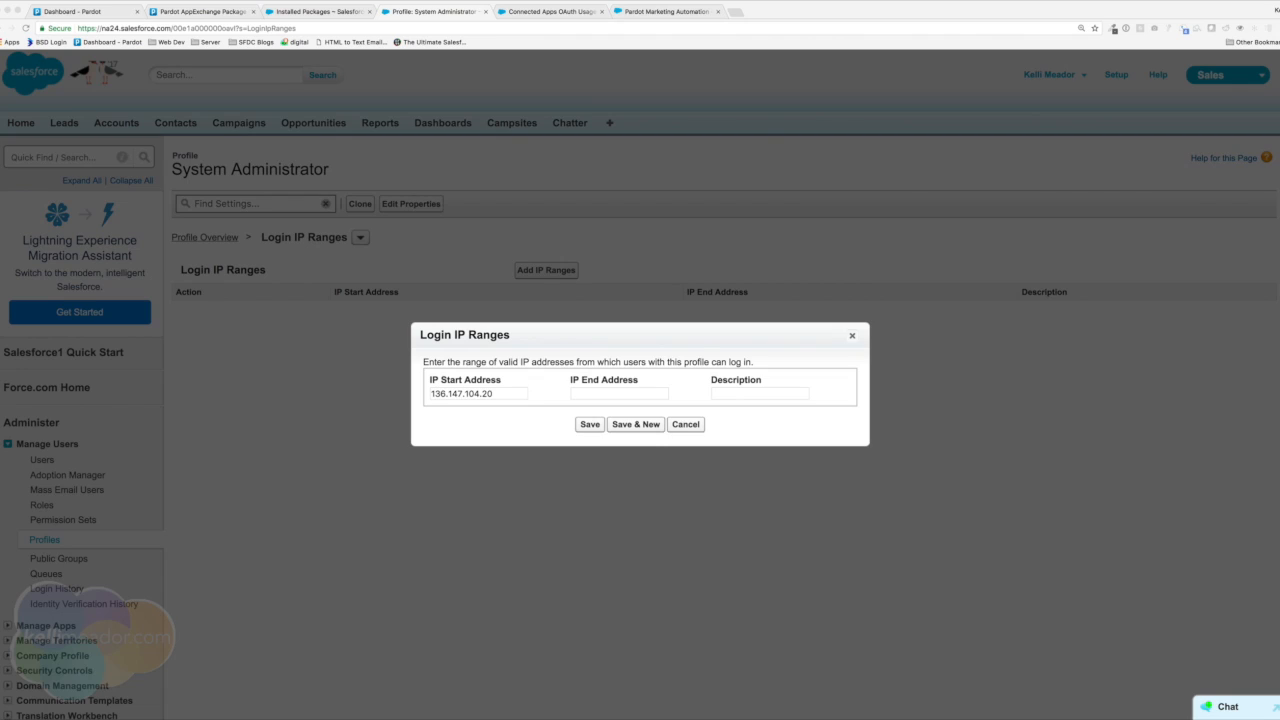
{"action": "left_click", "coordinate": [586, 394]}
{"action": "type", "text": "136.147.104.23"}
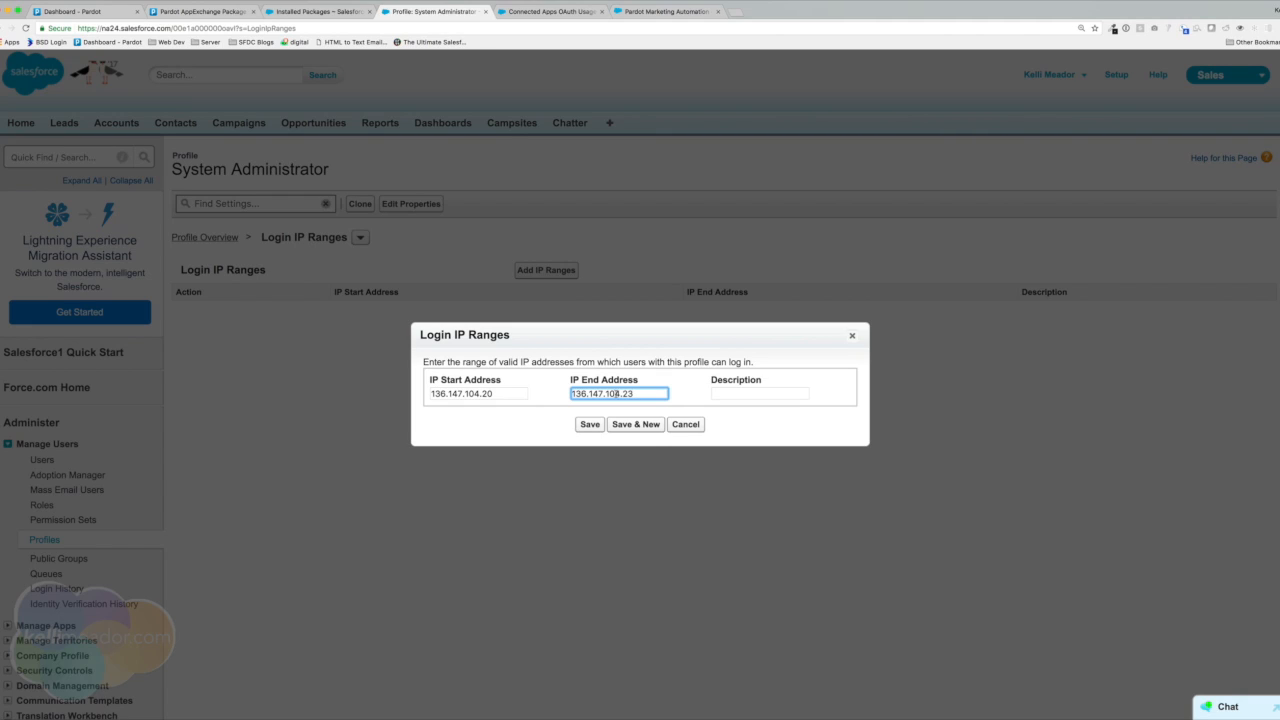
{"action": "left_click", "coordinate": [743, 393]}
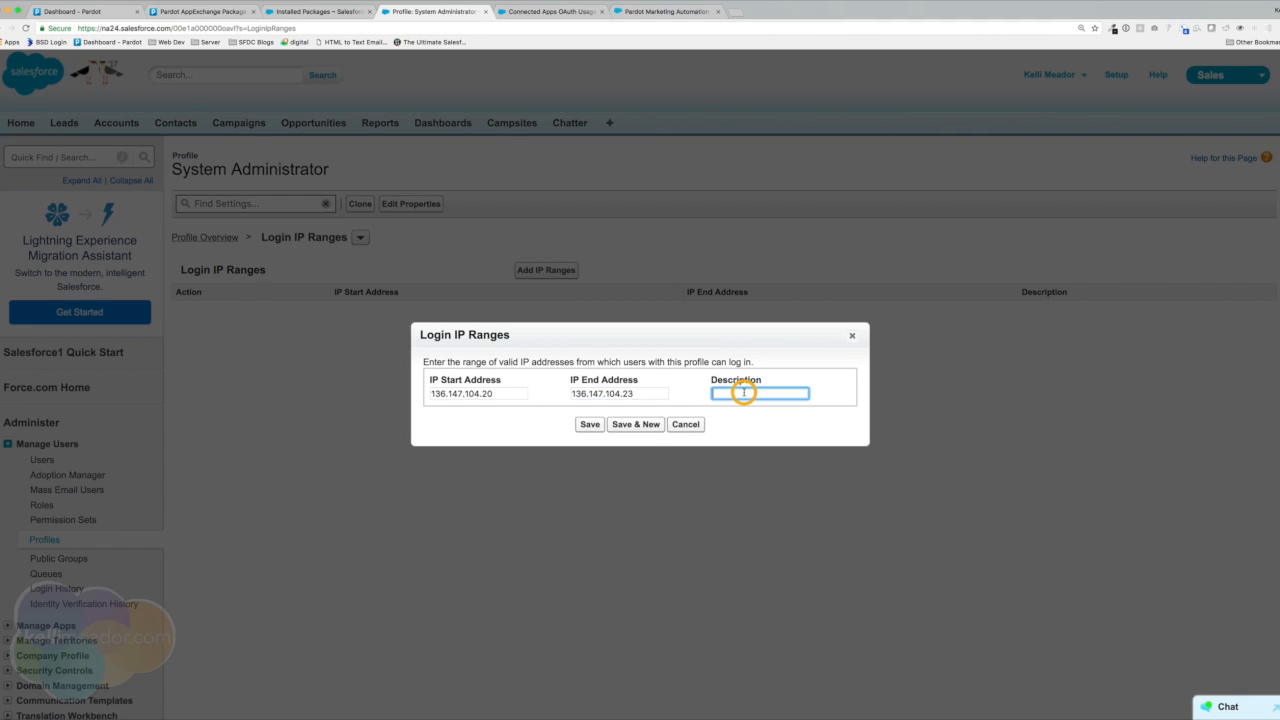
{"action": "type", "text": "Pardot 1"}
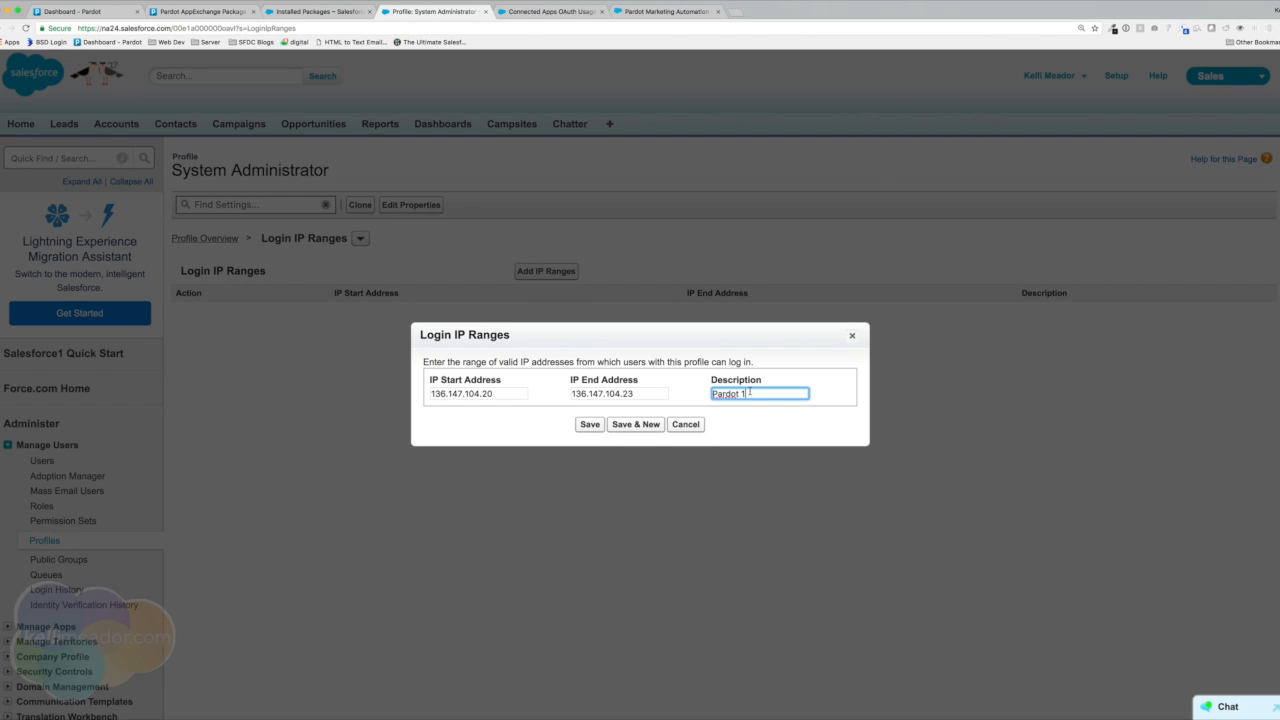
{"action": "left_click", "coordinate": [692, 428]}
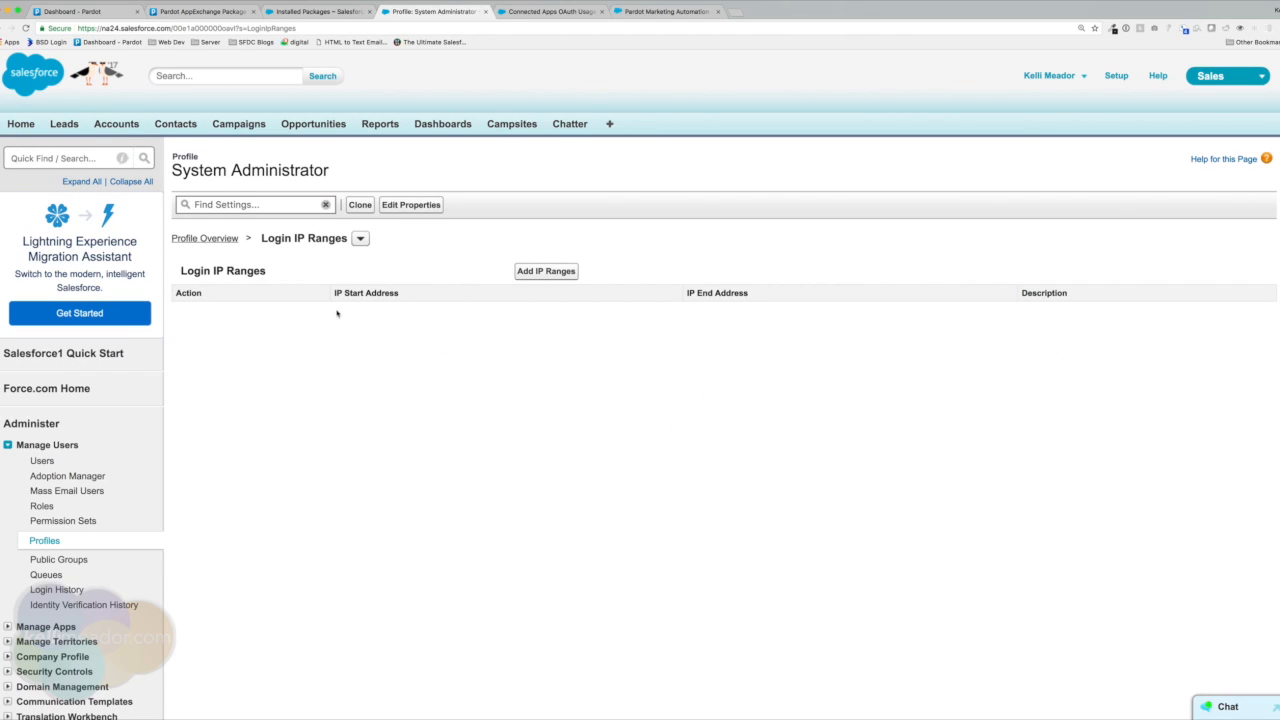
Add a login IP range from 136.147.96.20 to 136.147.96.23 described as 'Pardot 1'.
{"action": "left_click", "coordinate": [536, 272]}
{"action": "left_click", "coordinate": [441, 396]}
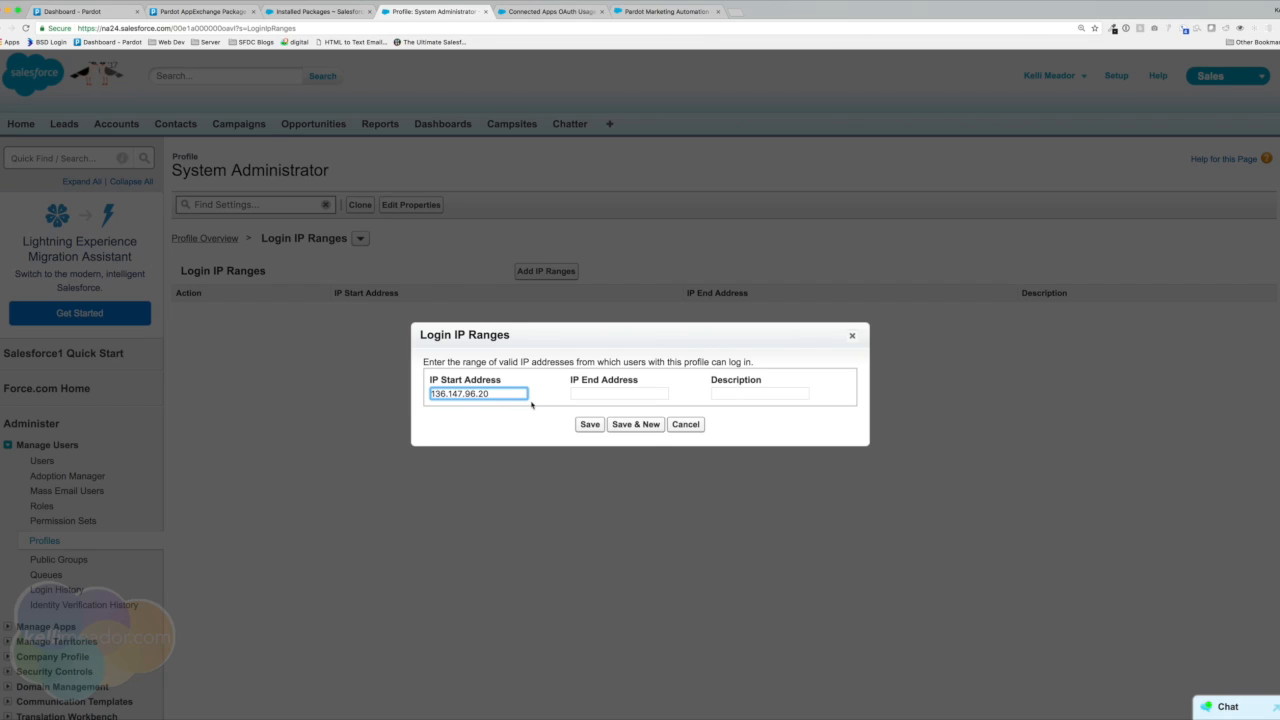
{"action": "key", "text": "super+Tab"}
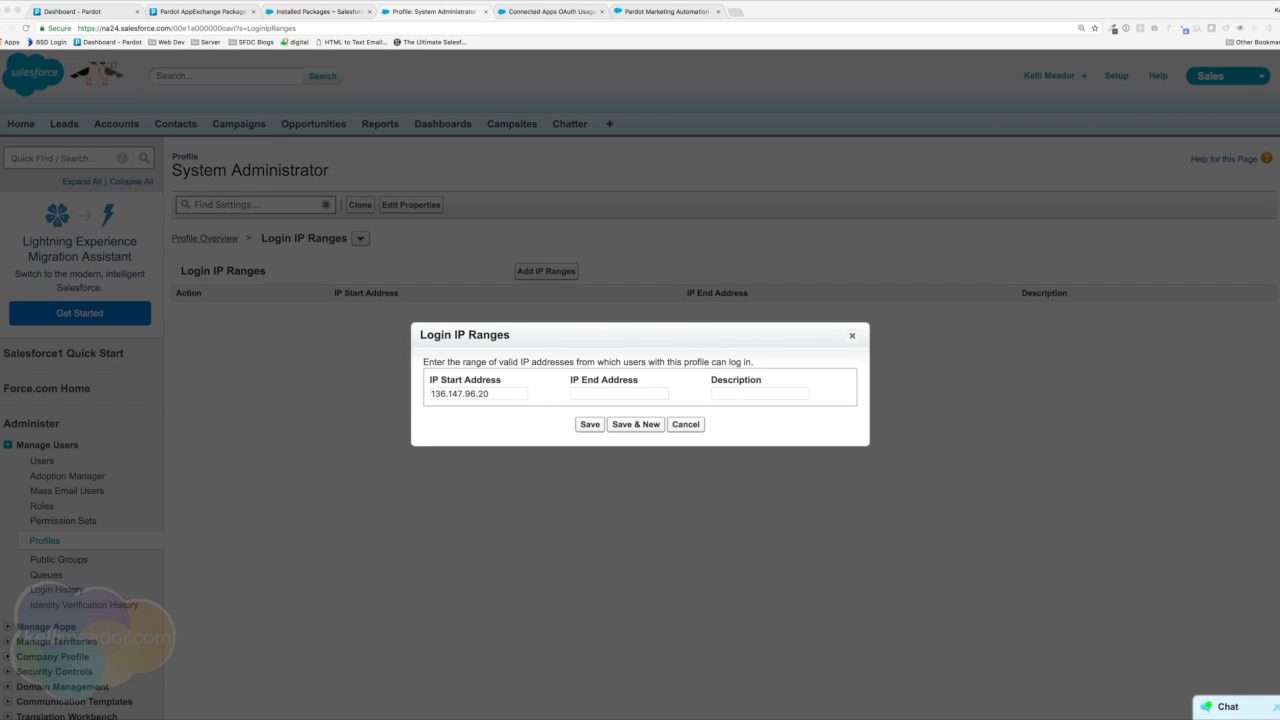
{"action": "left_click", "coordinate": [573, 393]}
{"action": "type", "text": "136.147.96.23"}
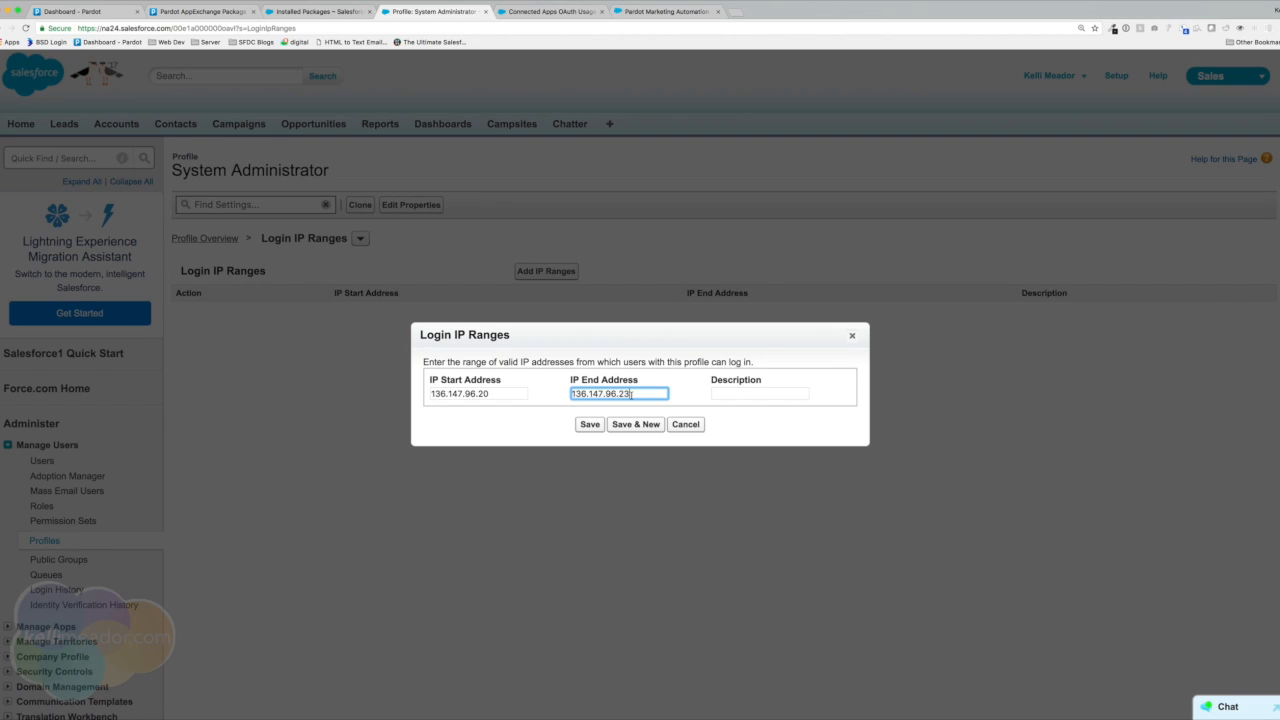
{"action": "left_click", "coordinate": [753, 395]}
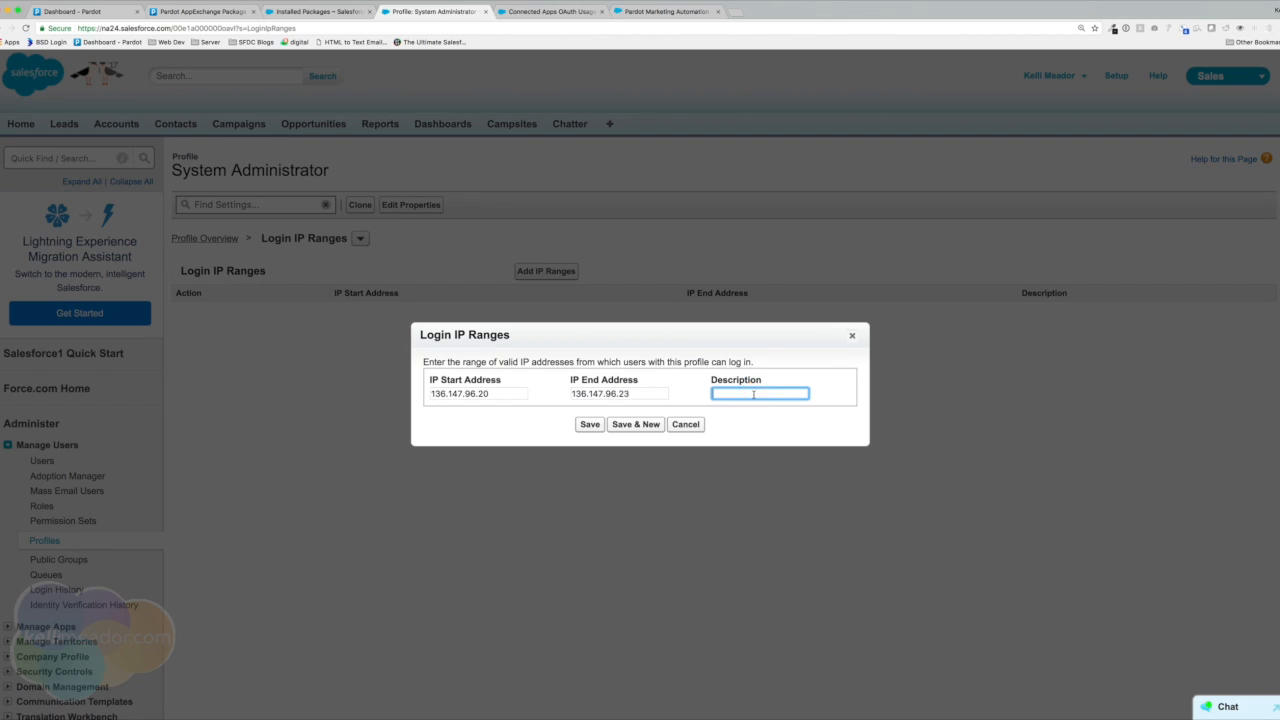
{"action": "type", "text": "Pardot 1"}
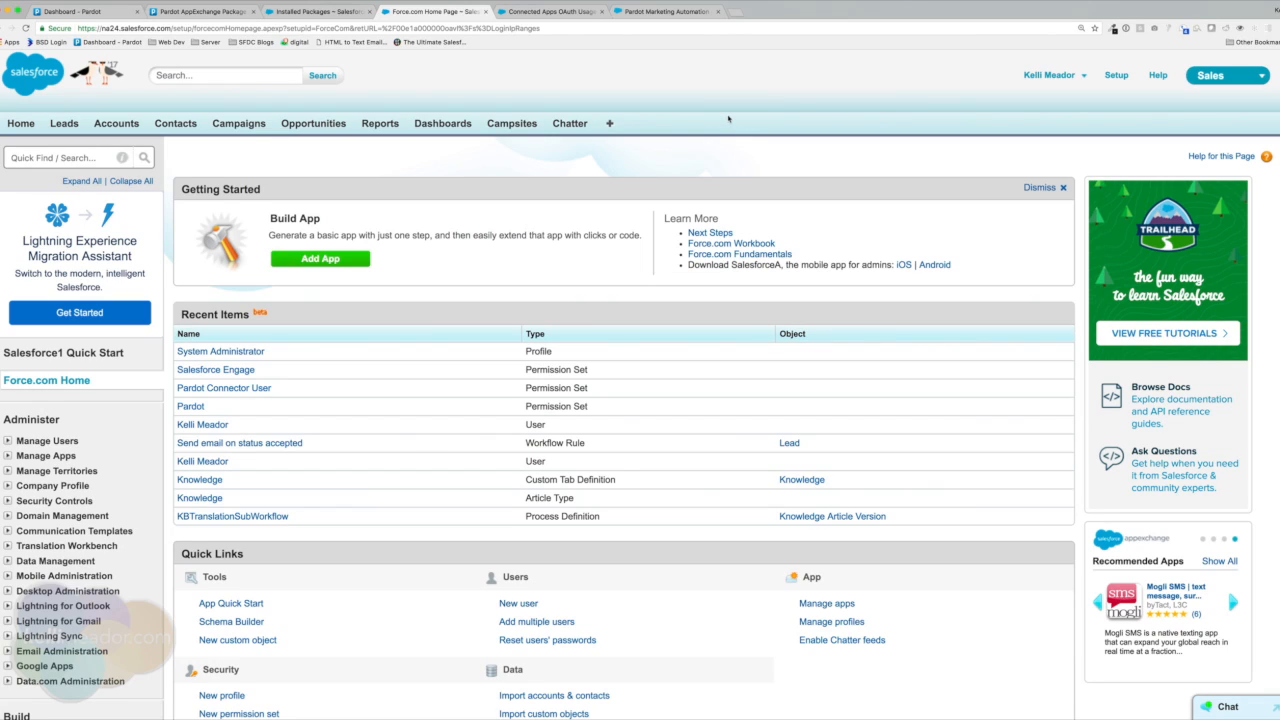
Navigate through Customize > Leads to the Lead Fields page and open the lead conversion field mapping.
{"action": "left_click", "coordinate": [73, 158]}
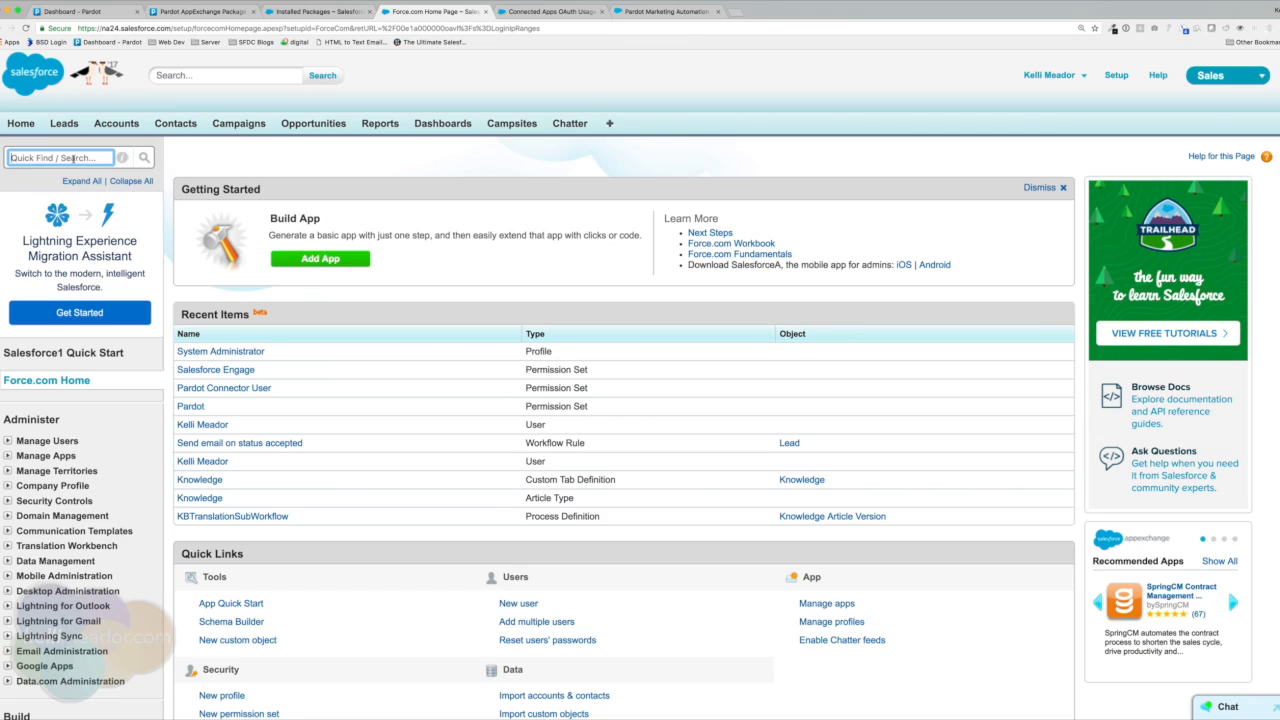
{"action": "type", "text": "lead"}
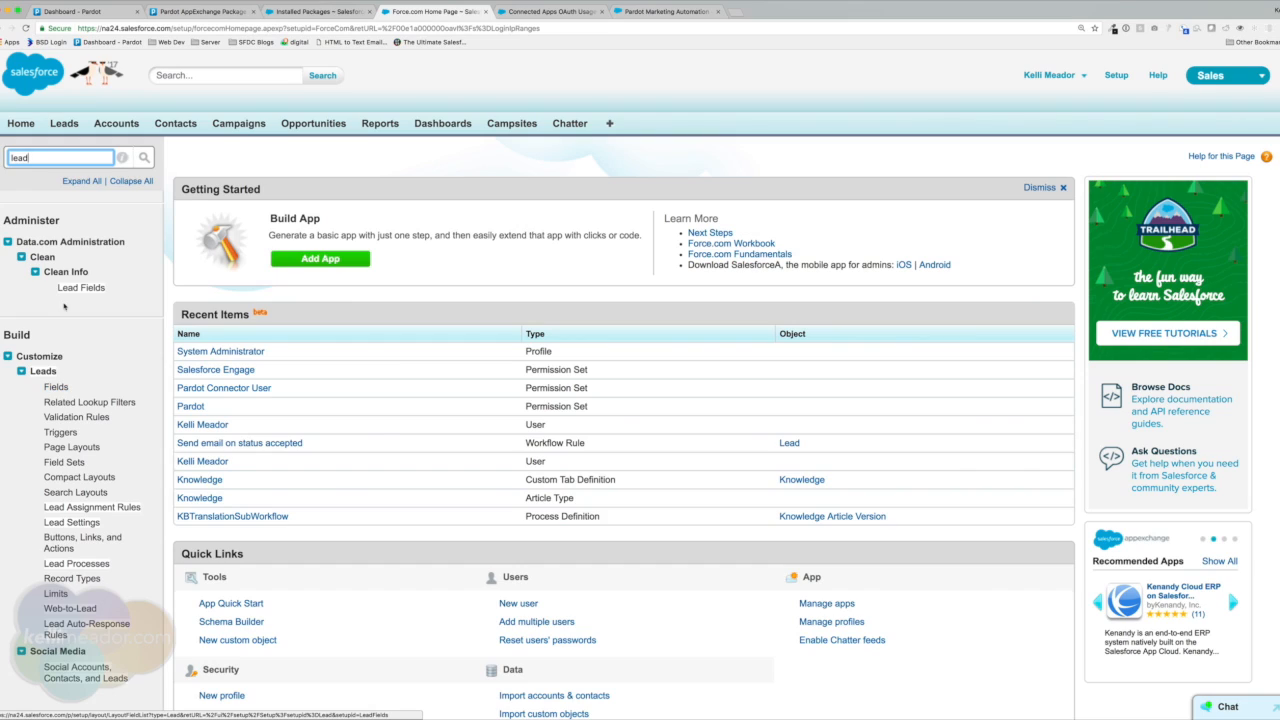
{"action": "double_click", "coordinate": [6, 157]}
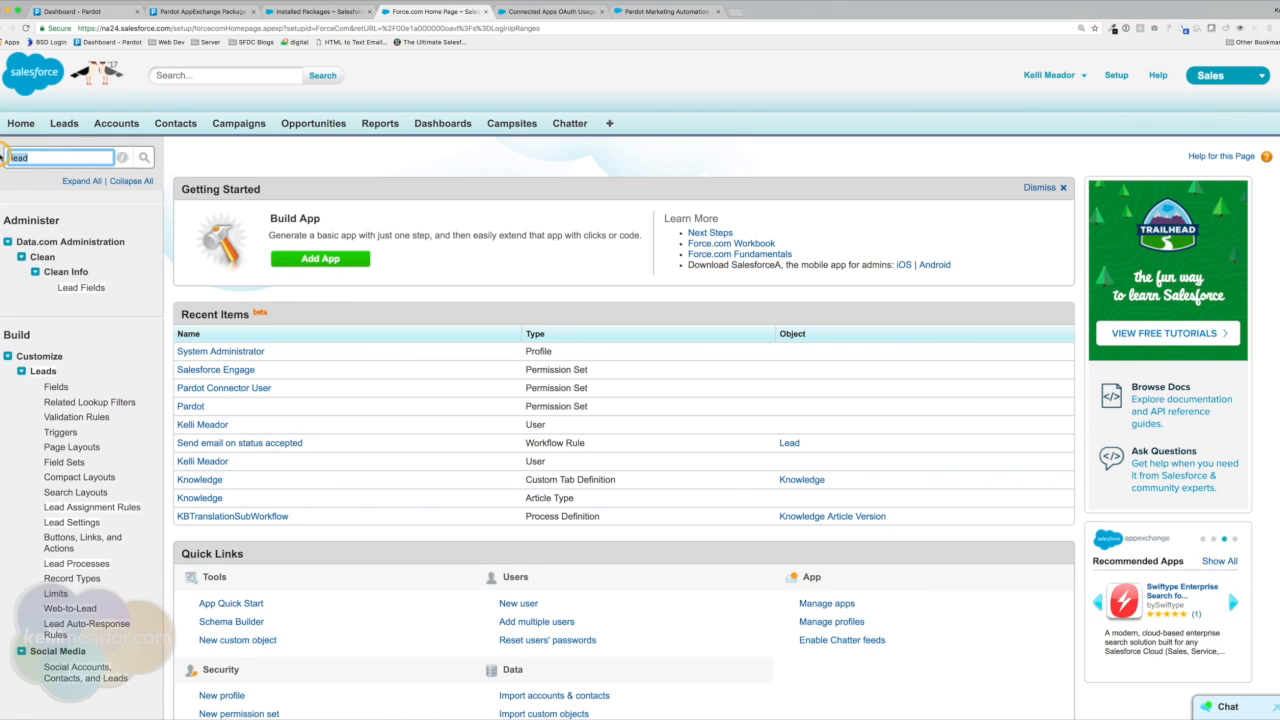
{"action": "key", "text": "BackSpace"}
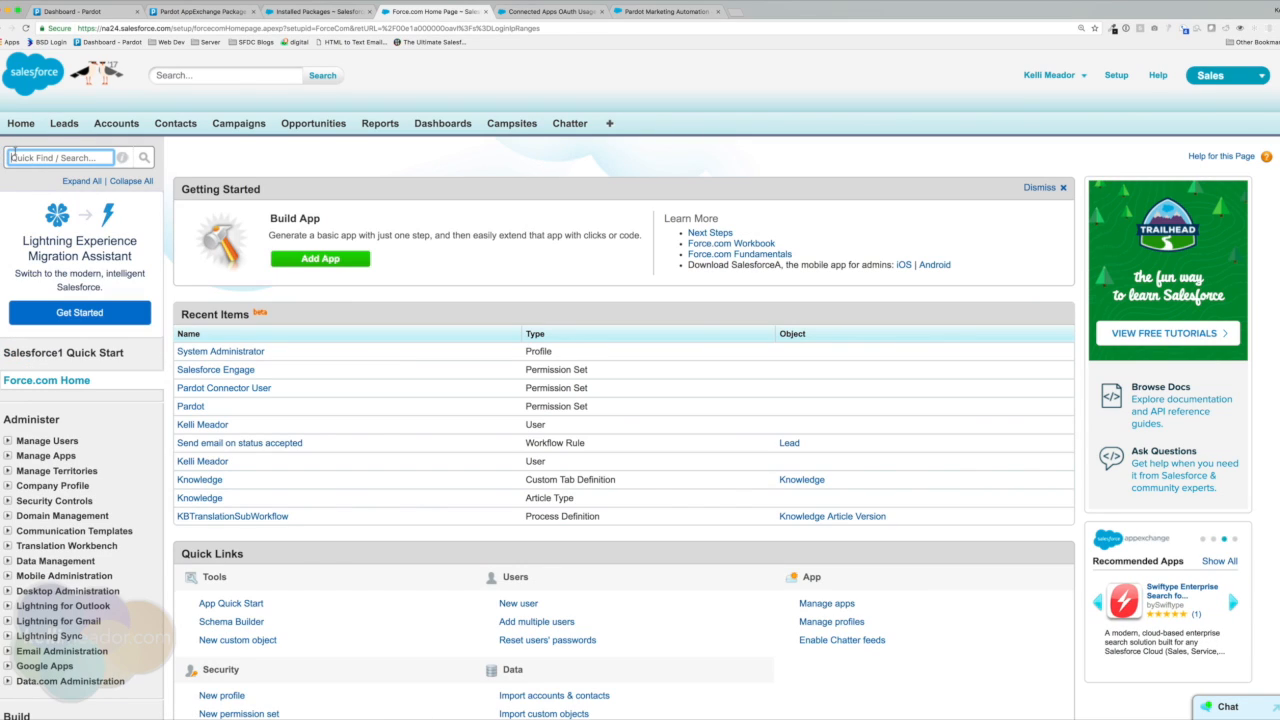
{"action": "scroll", "coordinate": [67, 256], "scroll_direction": "down", "scroll_amount": 5}
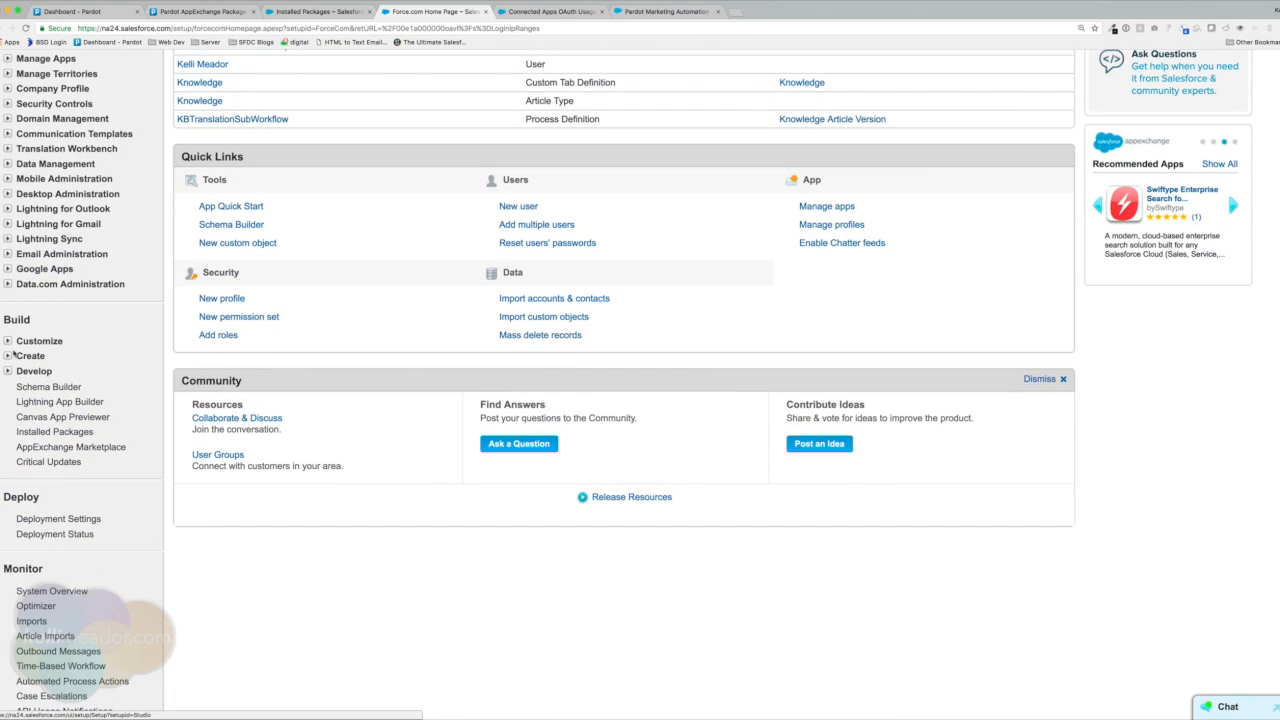
{"action": "left_click", "coordinate": [8, 341]}
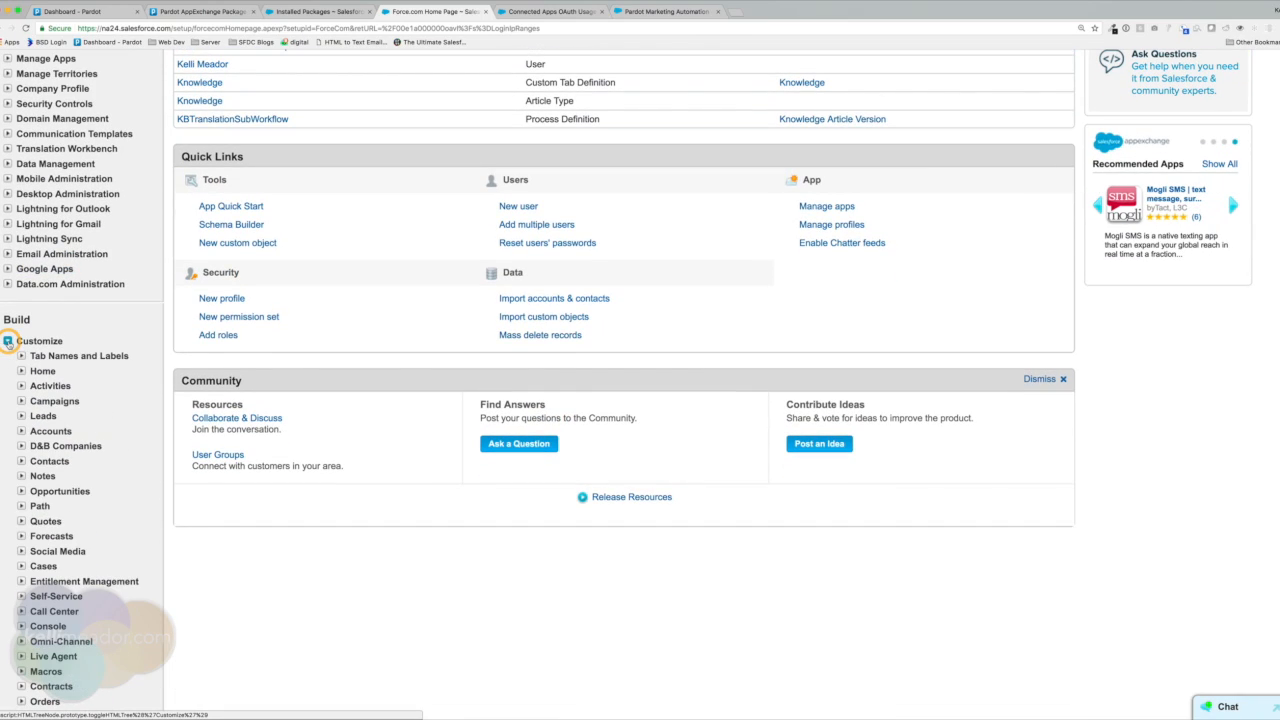
{"action": "left_click", "coordinate": [21, 416]}
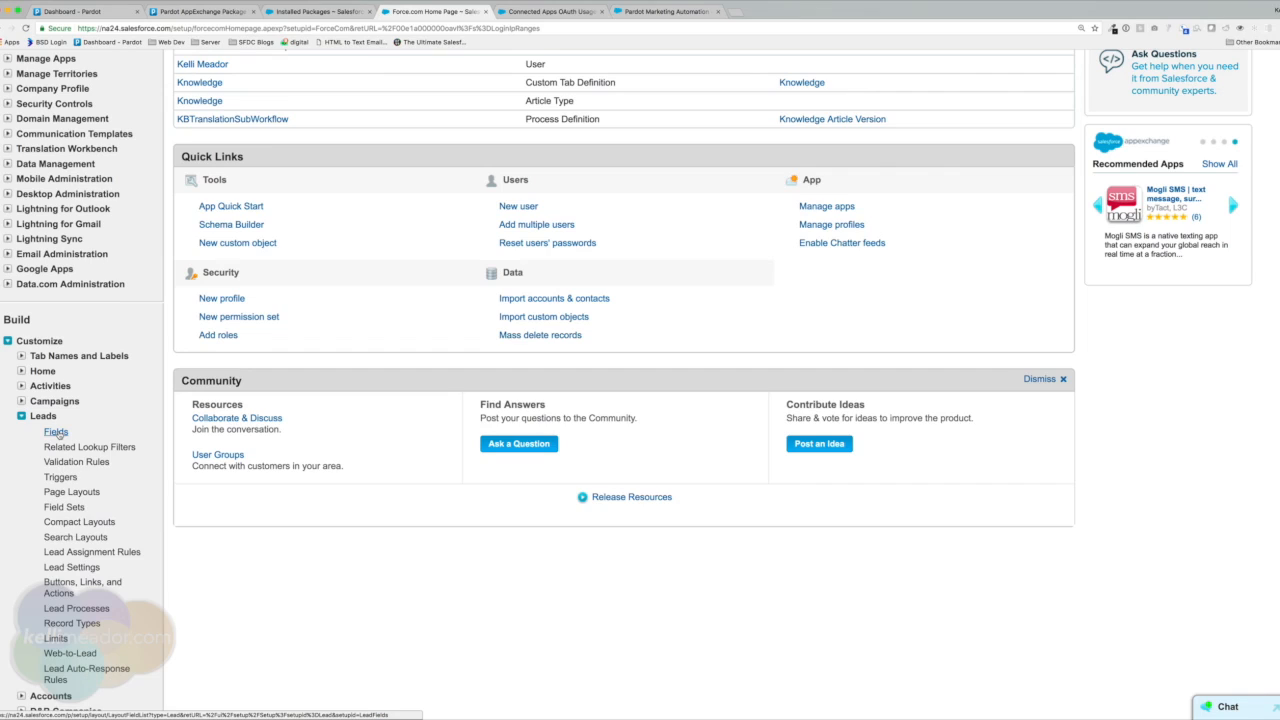
{"action": "left_click", "coordinate": [56, 432]}
{"action": "scroll", "coordinate": [604, 408], "scroll_direction": "down", "scroll_amount": 5}
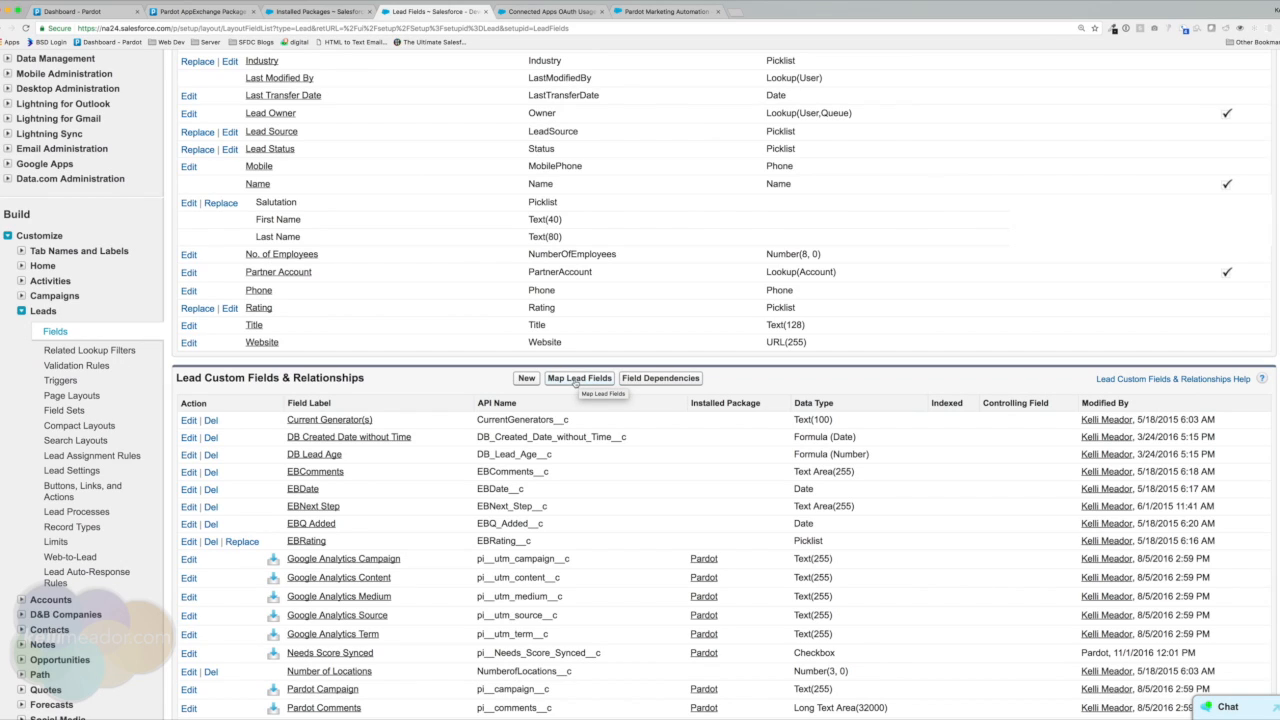
{"action": "left_click", "coordinate": [578, 379]}
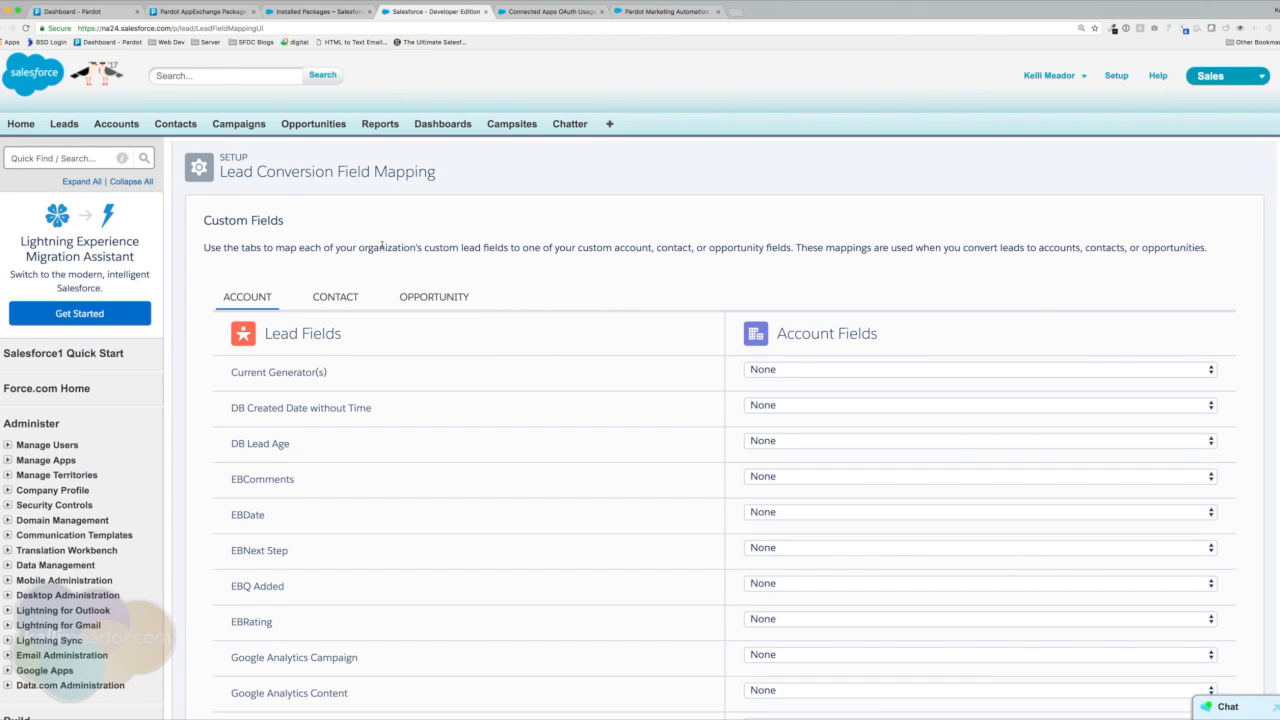
Show the lead-to-contact field mappings and scroll down to the Pardot Campaign row.
{"action": "left_click", "coordinate": [336, 297]}
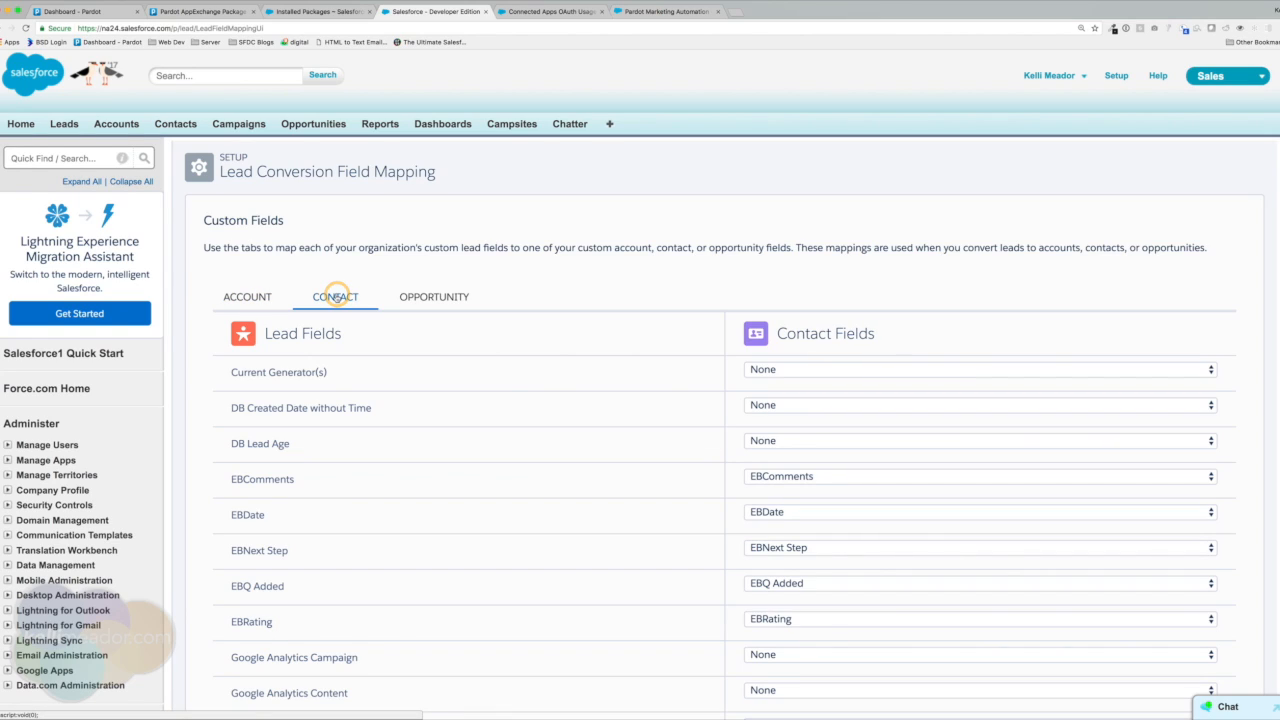
{"action": "left_click", "coordinate": [330, 297]}
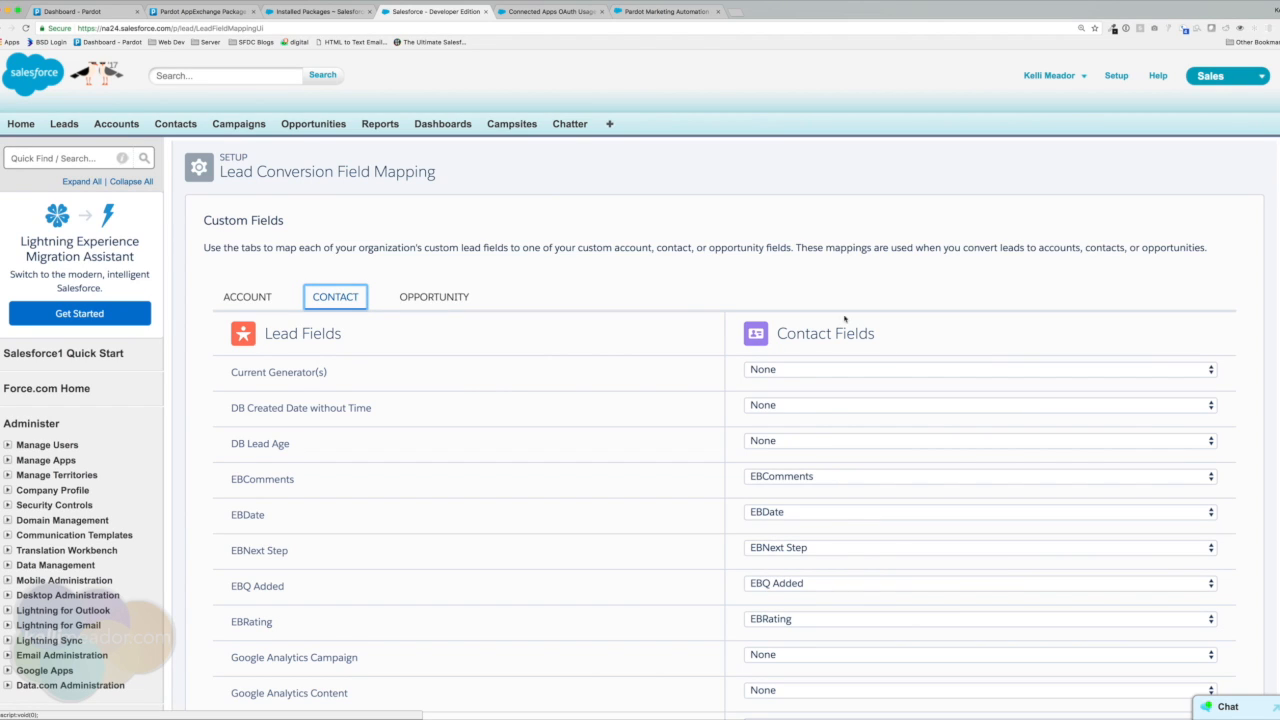
{"action": "scroll", "coordinate": [675, 357], "scroll_direction": "down", "scroll_amount": 10}
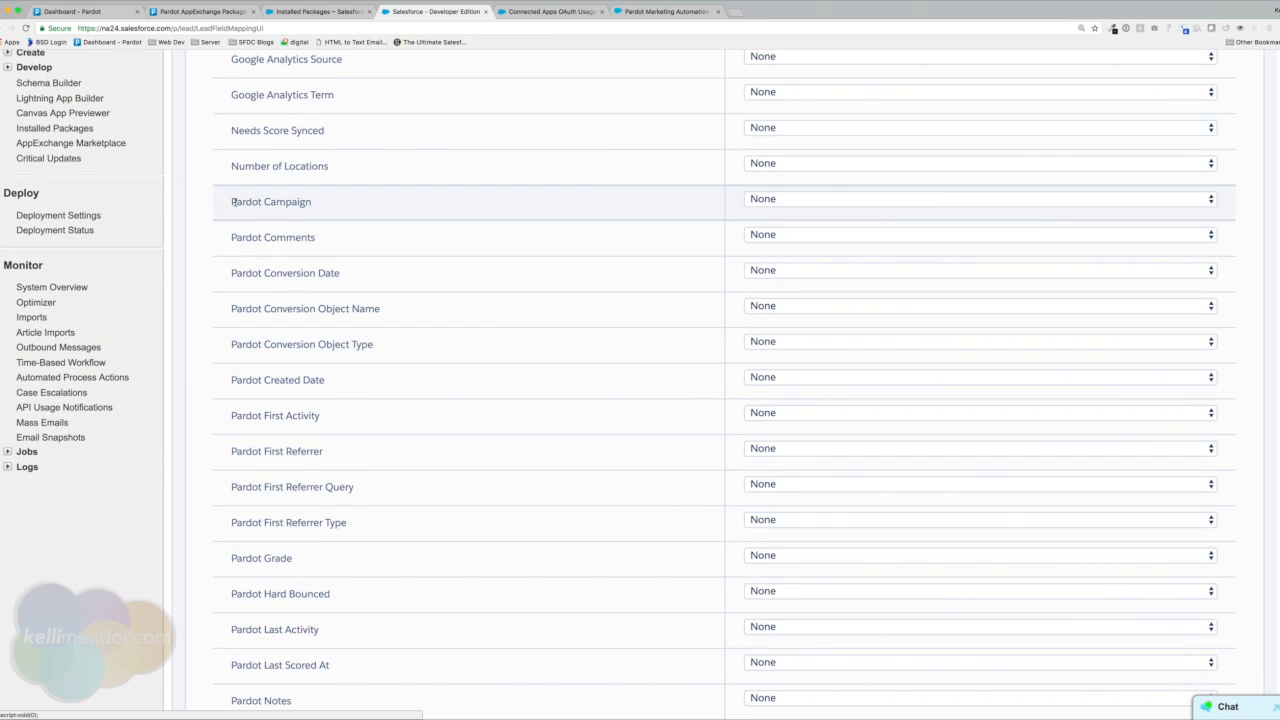
{"action": "left_click_drag", "start_coordinate": [234, 202], "coordinate": [316, 202]}
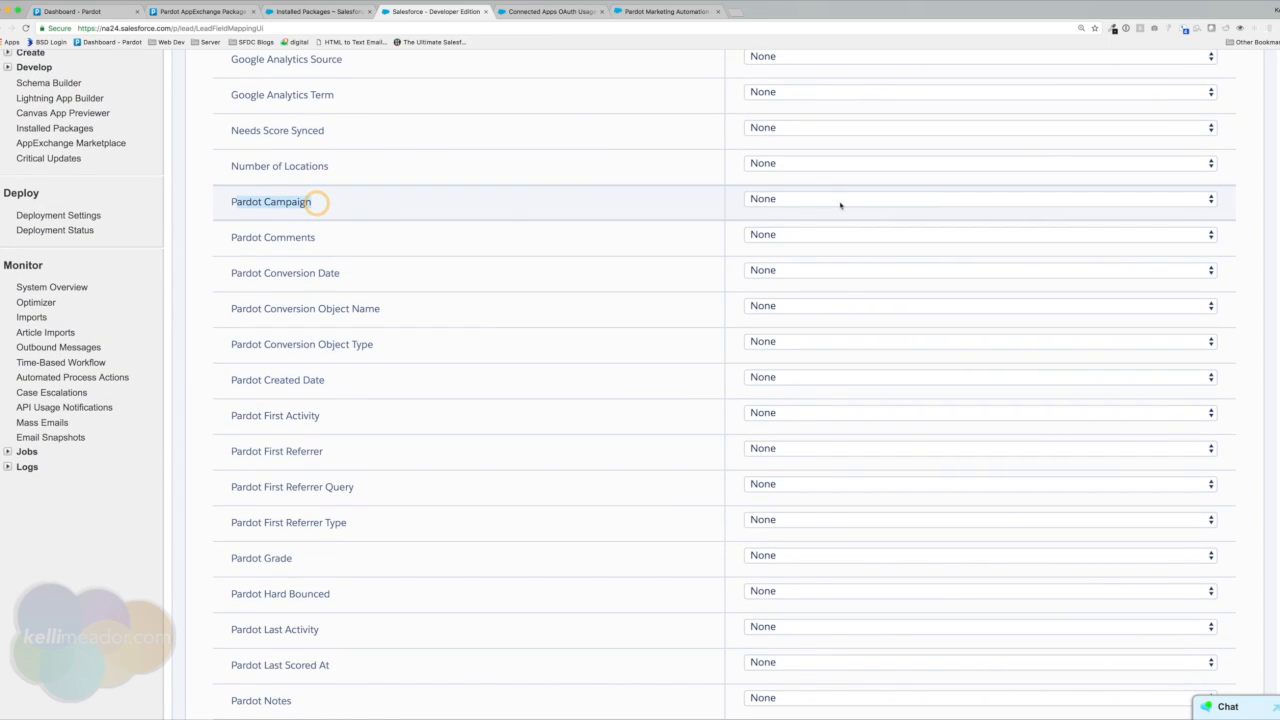
Map Pardot Campaign, Comments, Conversion Date, Conversion Object Name and Conversion Object Type to their matching Pardot fields.
{"action": "left_click", "coordinate": [838, 200]}
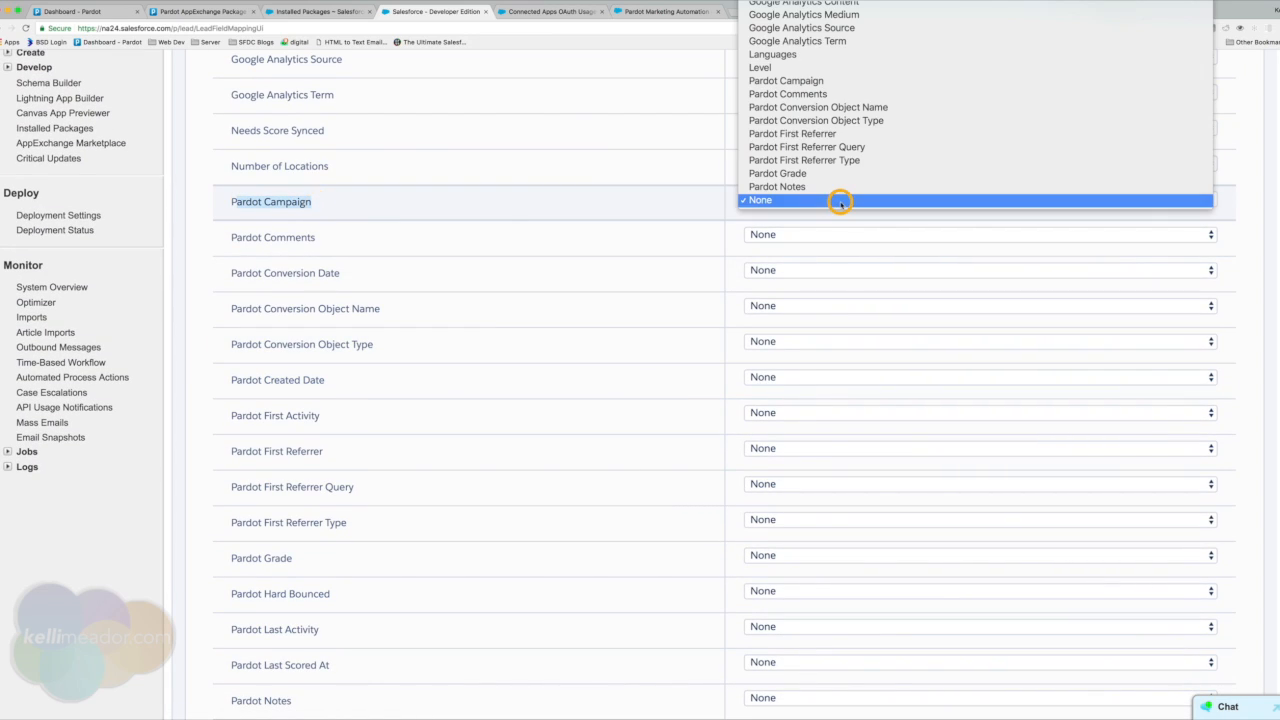
{"action": "left_click", "coordinate": [813, 87]}
{"action": "left_click", "coordinate": [387, 240]}
{"action": "left_click", "coordinate": [833, 240]}
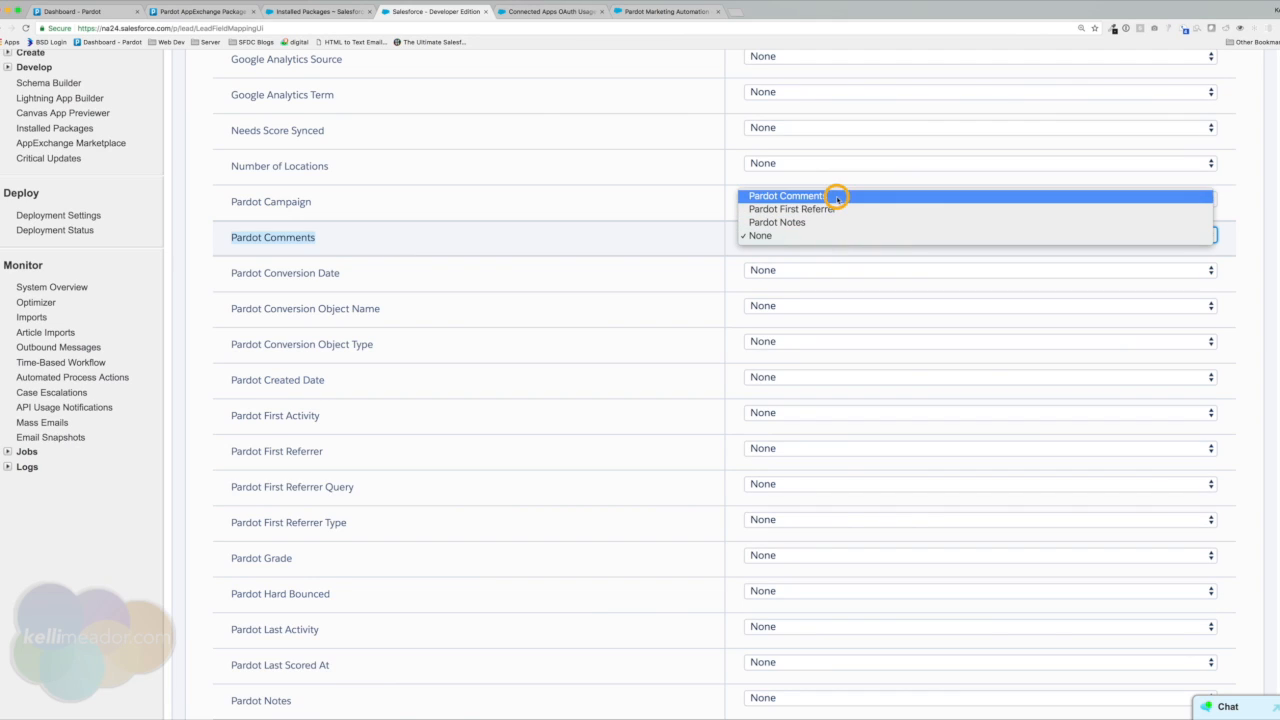
{"action": "left_click", "coordinate": [836, 197]}
{"action": "left_click_drag", "start_coordinate": [229, 272], "coordinate": [347, 272]}
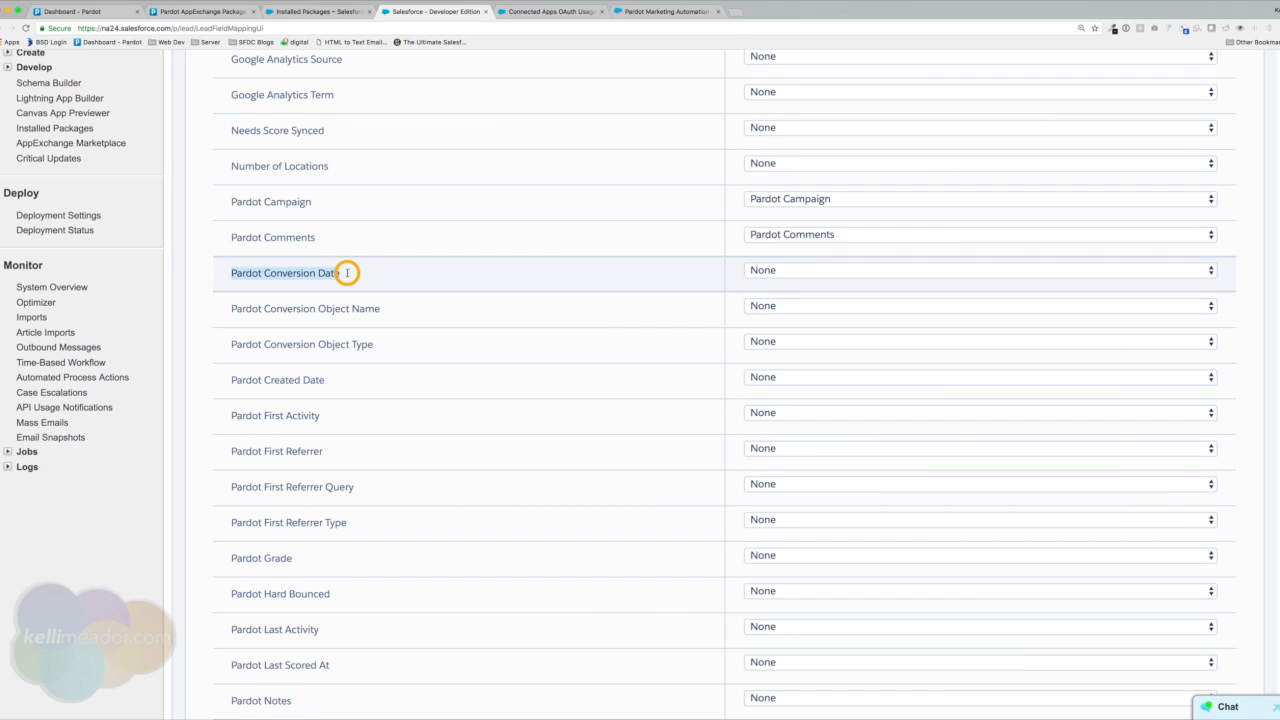
{"action": "left_click", "coordinate": [751, 271]}
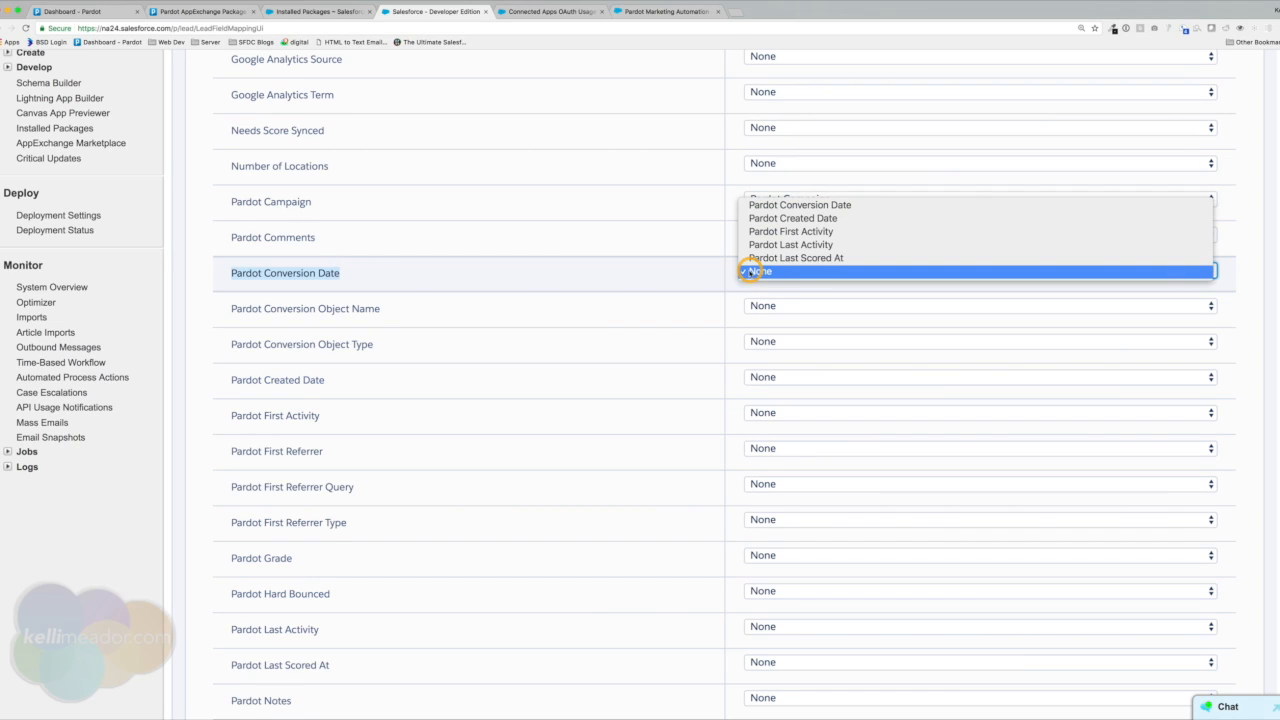
{"action": "left_click", "coordinate": [818, 204]}
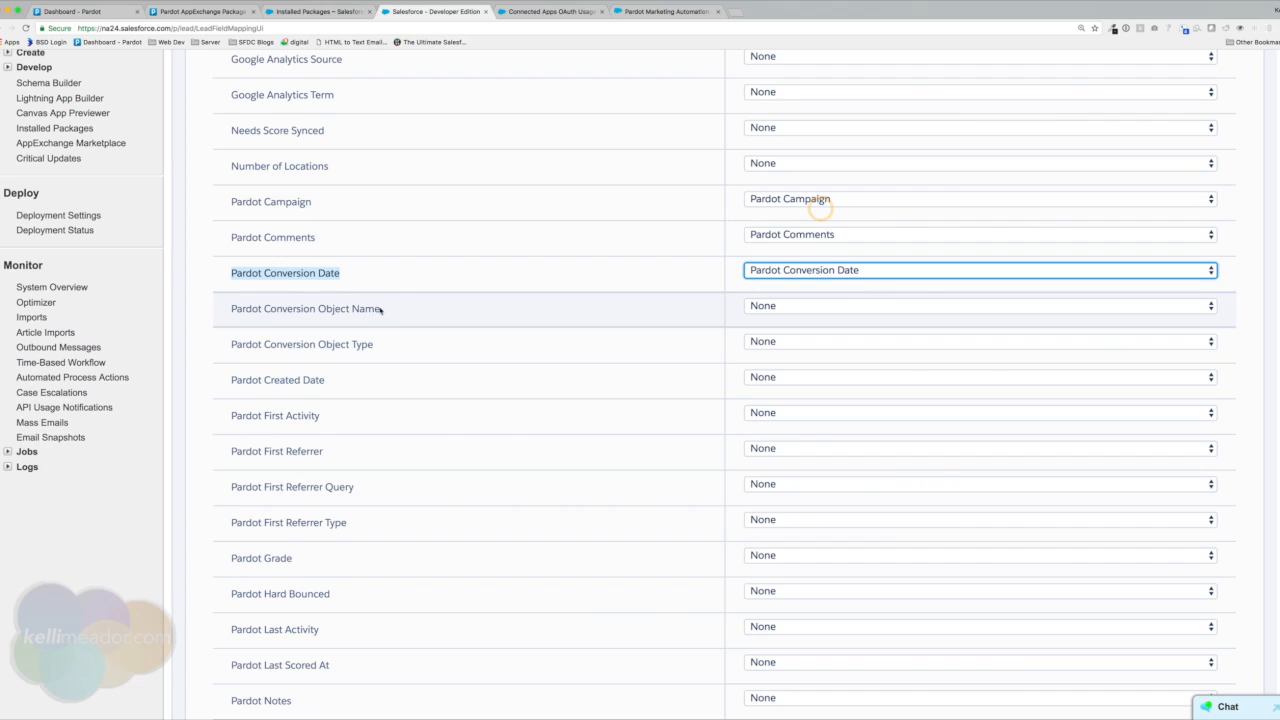
{"action": "left_click_drag", "start_coordinate": [229, 309], "coordinate": [417, 311]}
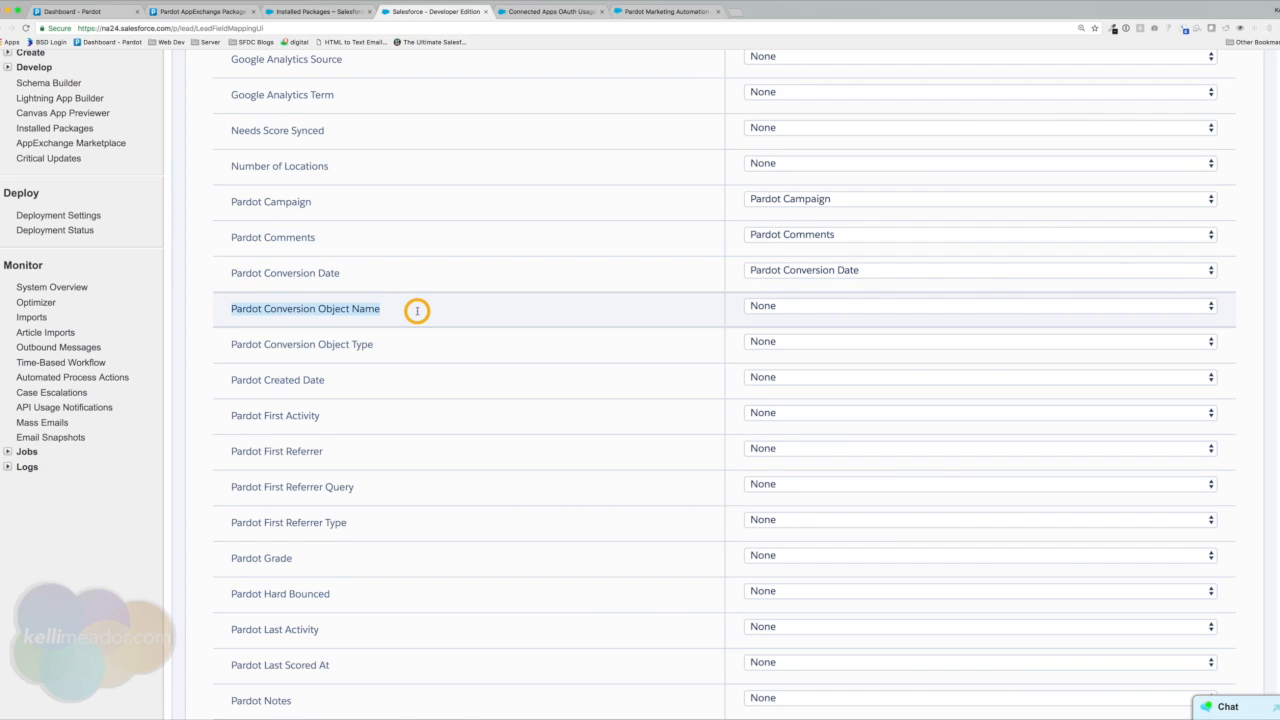
{"action": "left_click", "coordinate": [774, 309]}
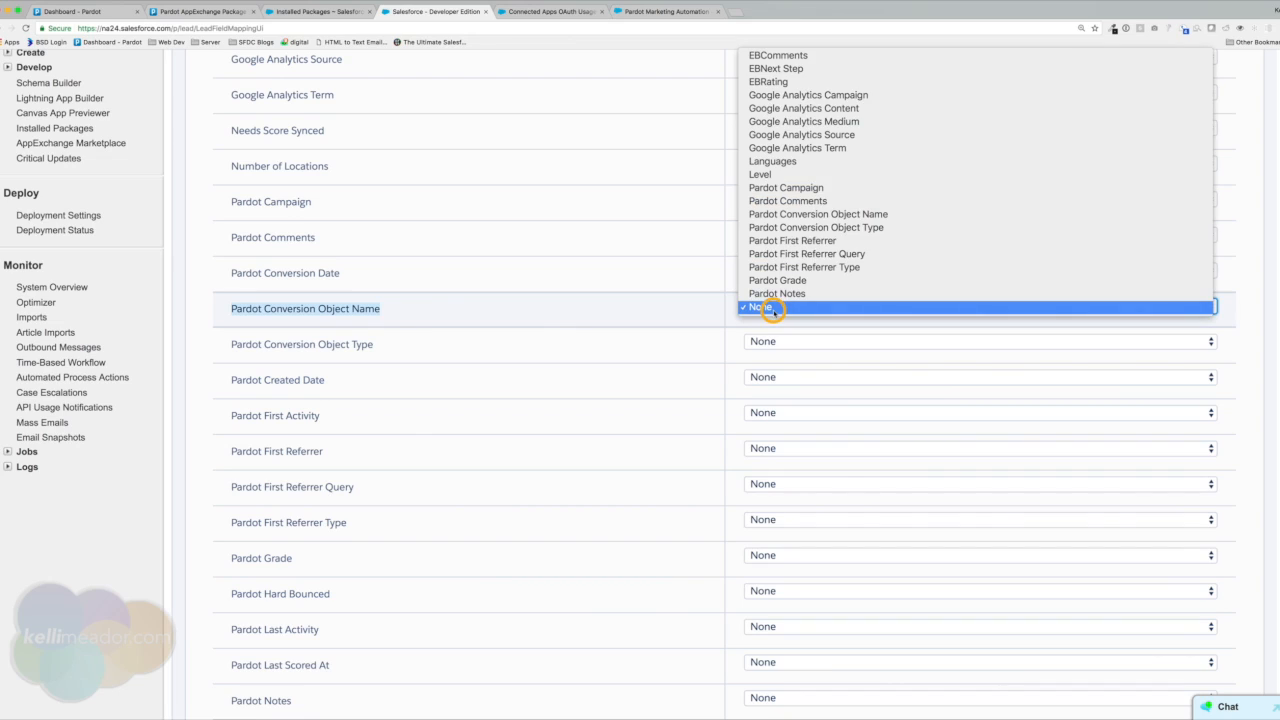
{"action": "left_click", "coordinate": [816, 214]}
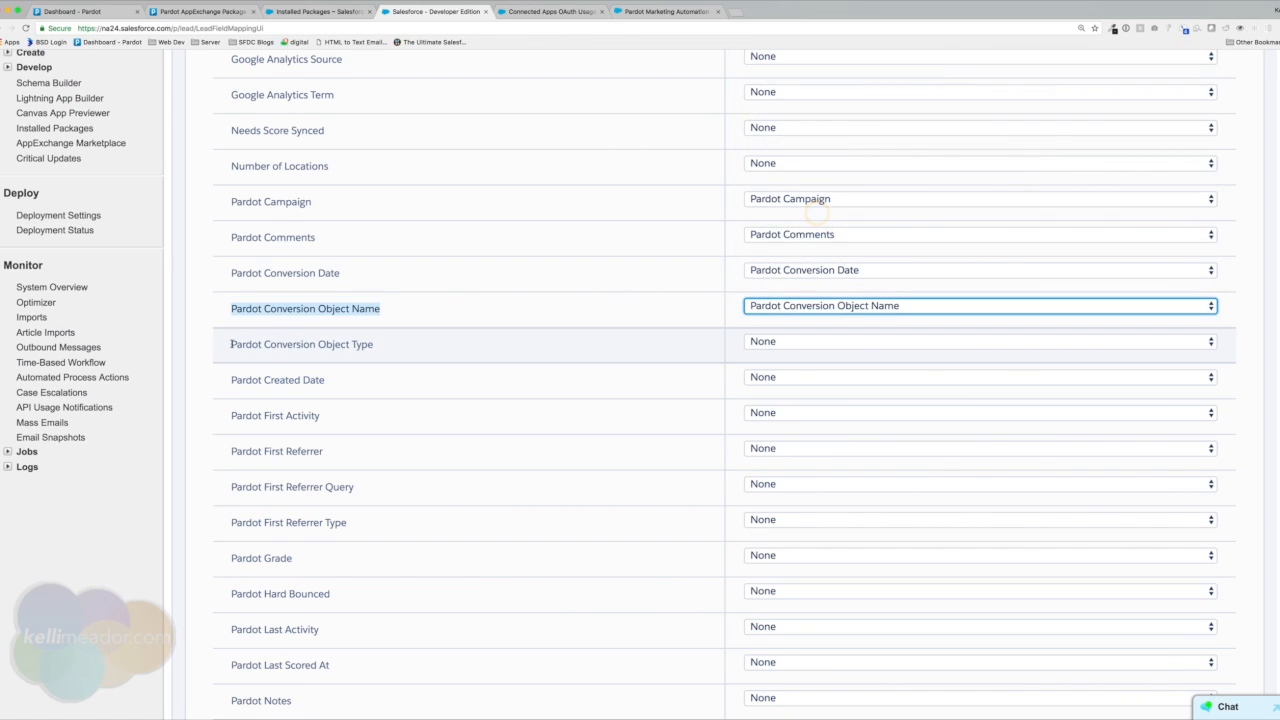
{"action": "triple_click", "coordinate": [415, 340]}
{"action": "left_click", "coordinate": [784, 343]}
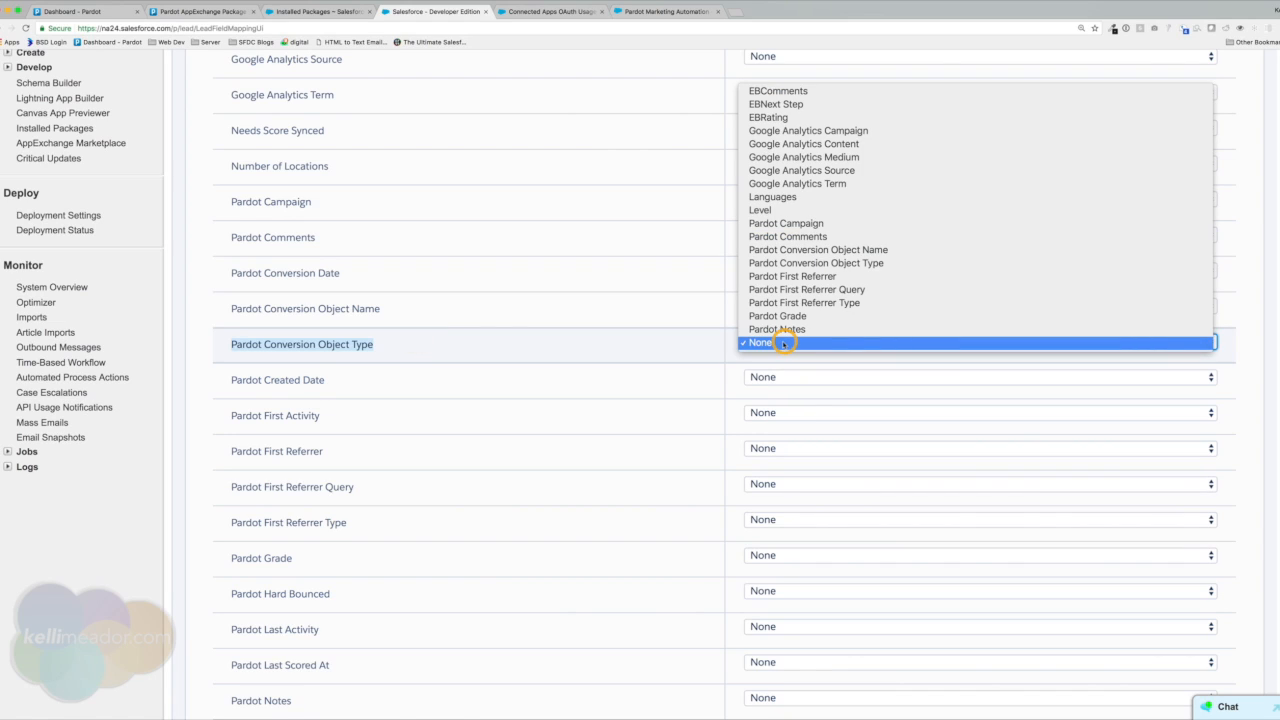
{"action": "left_click", "coordinate": [812, 263]}
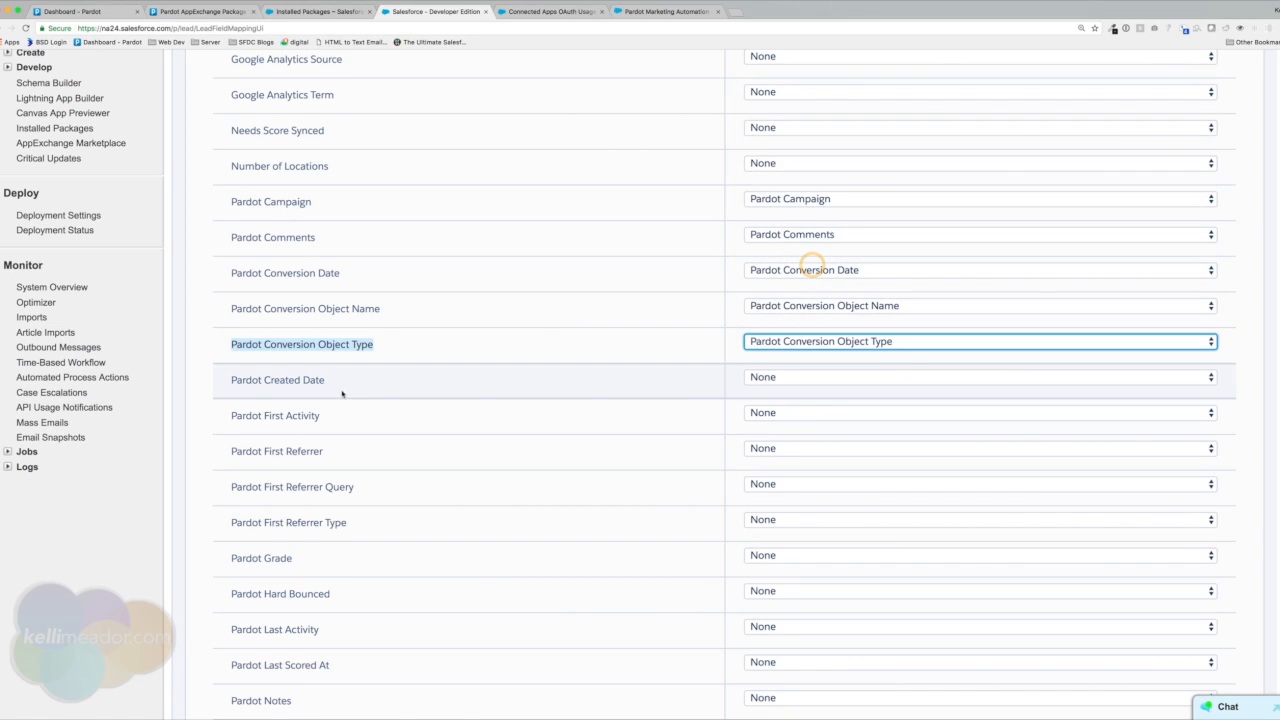
Map Pardot Created Date, First Activity, First Referrer, First Referrer Query and First Referrer Type to their matching fields.
{"action": "left_click_drag", "start_coordinate": [237, 379], "coordinate": [369, 379]}
{"action": "left_click", "coordinate": [850, 380]}
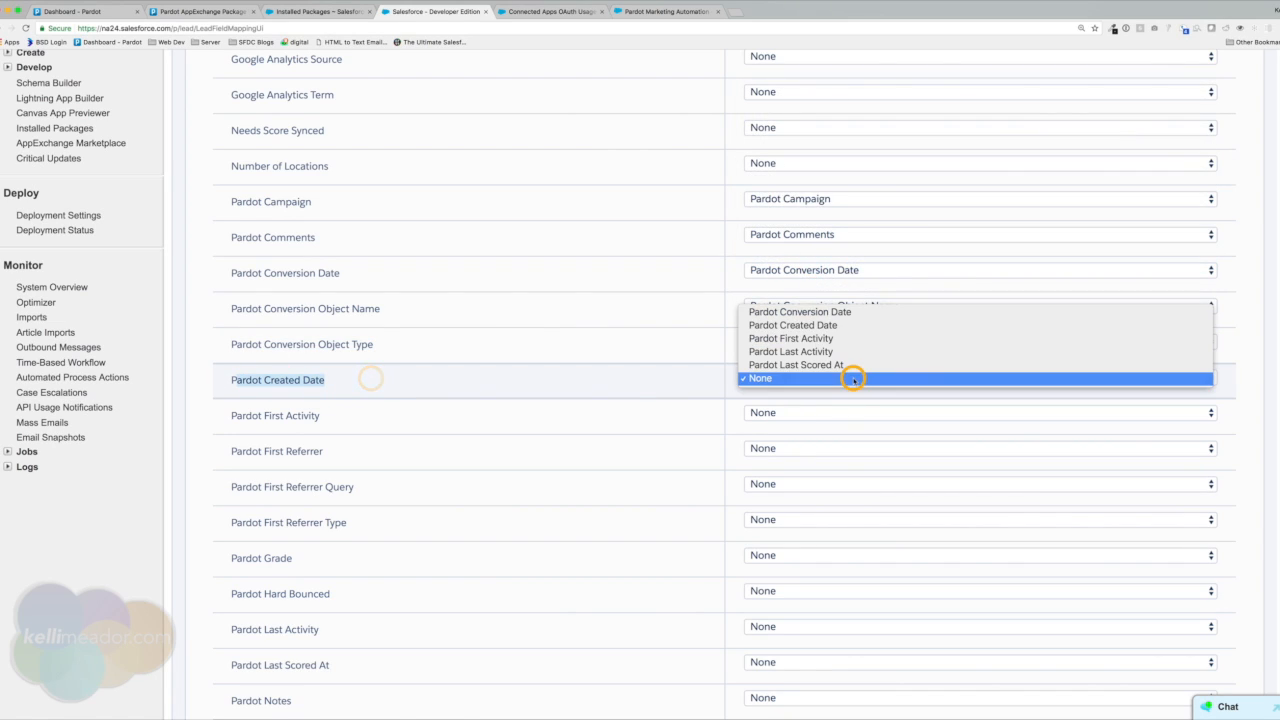
{"action": "left_click", "coordinate": [838, 325]}
{"action": "left_click", "coordinate": [843, 414]}
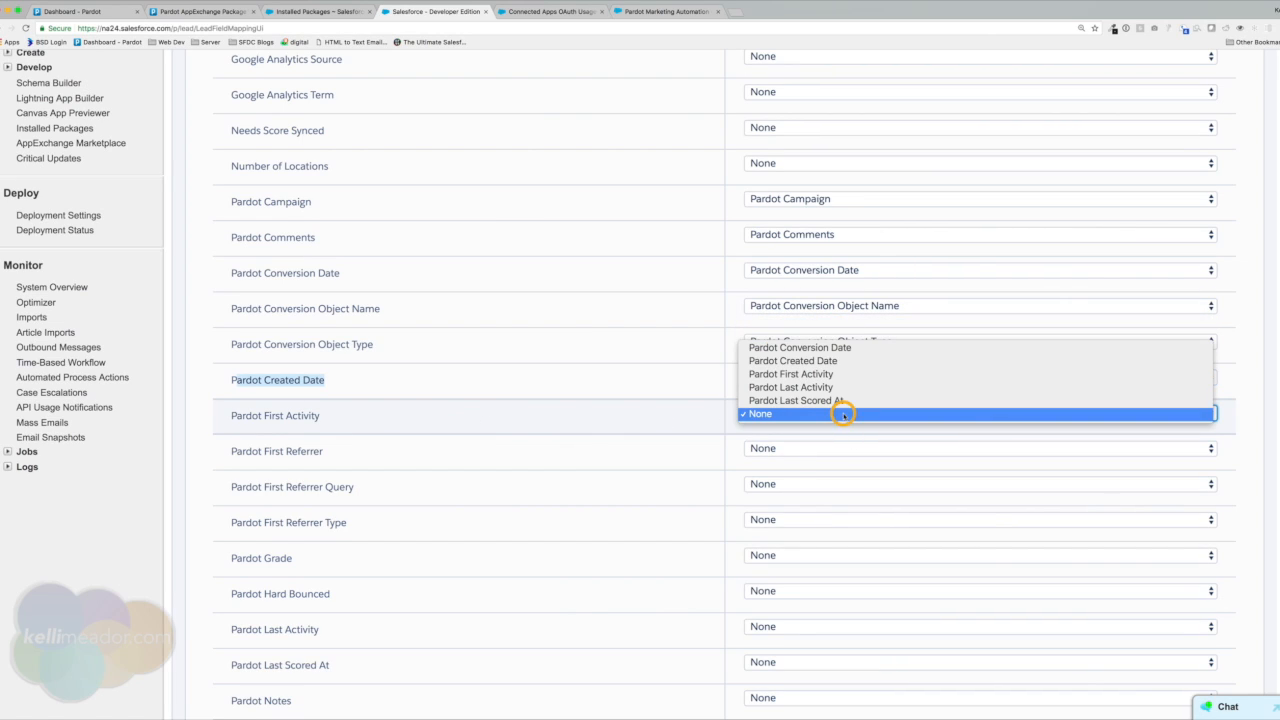
{"action": "left_click", "coordinate": [838, 374]}
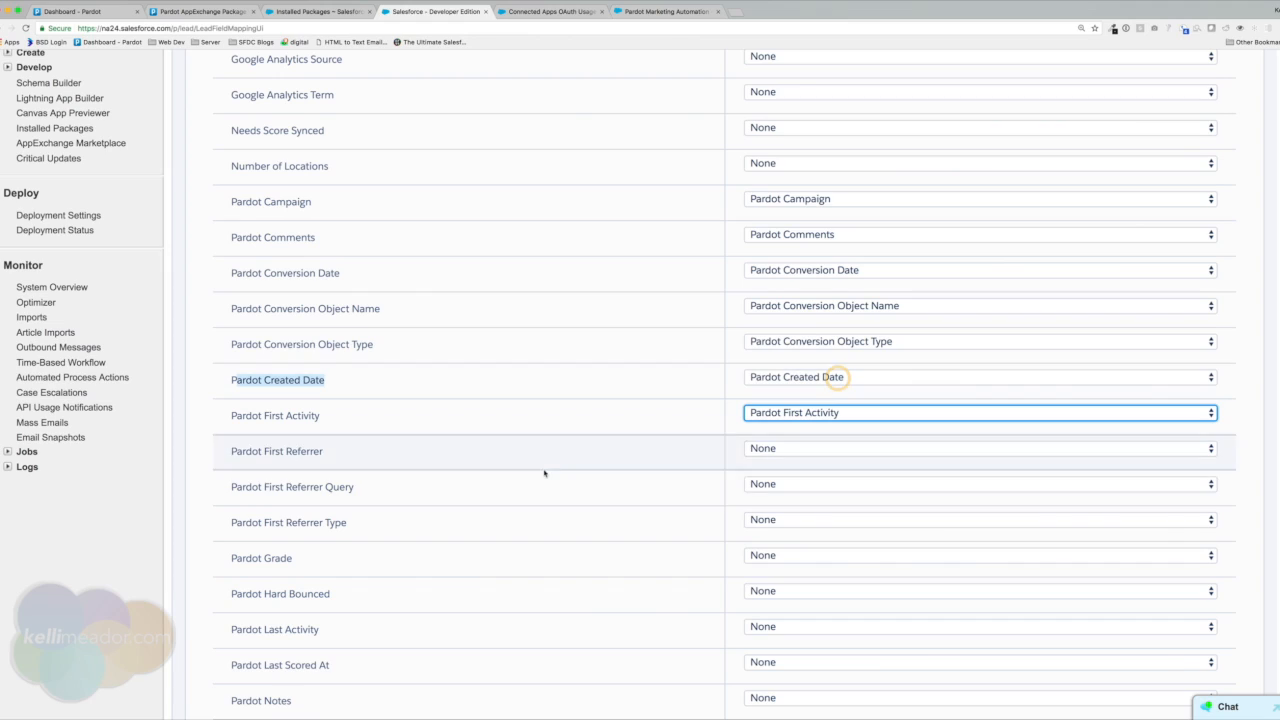
{"action": "left_click", "coordinate": [839, 449]}
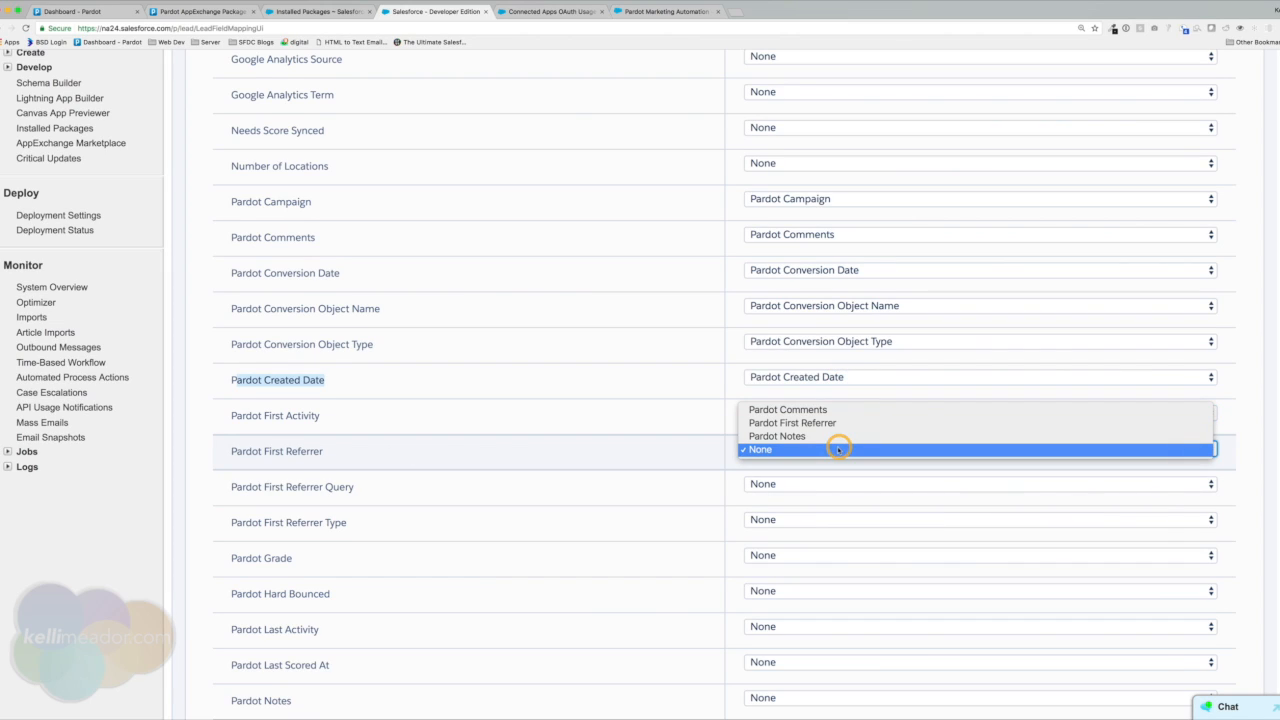
{"action": "left_click", "coordinate": [841, 423]}
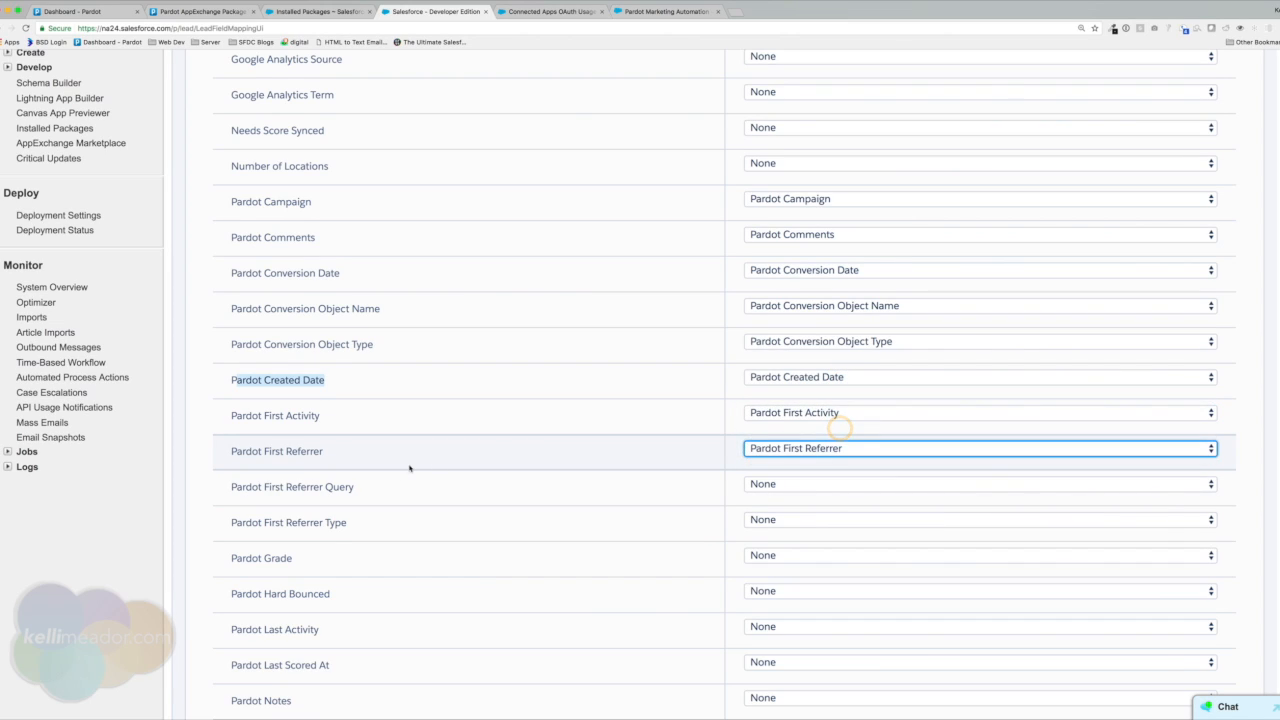
{"action": "left_click", "coordinate": [785, 486]}
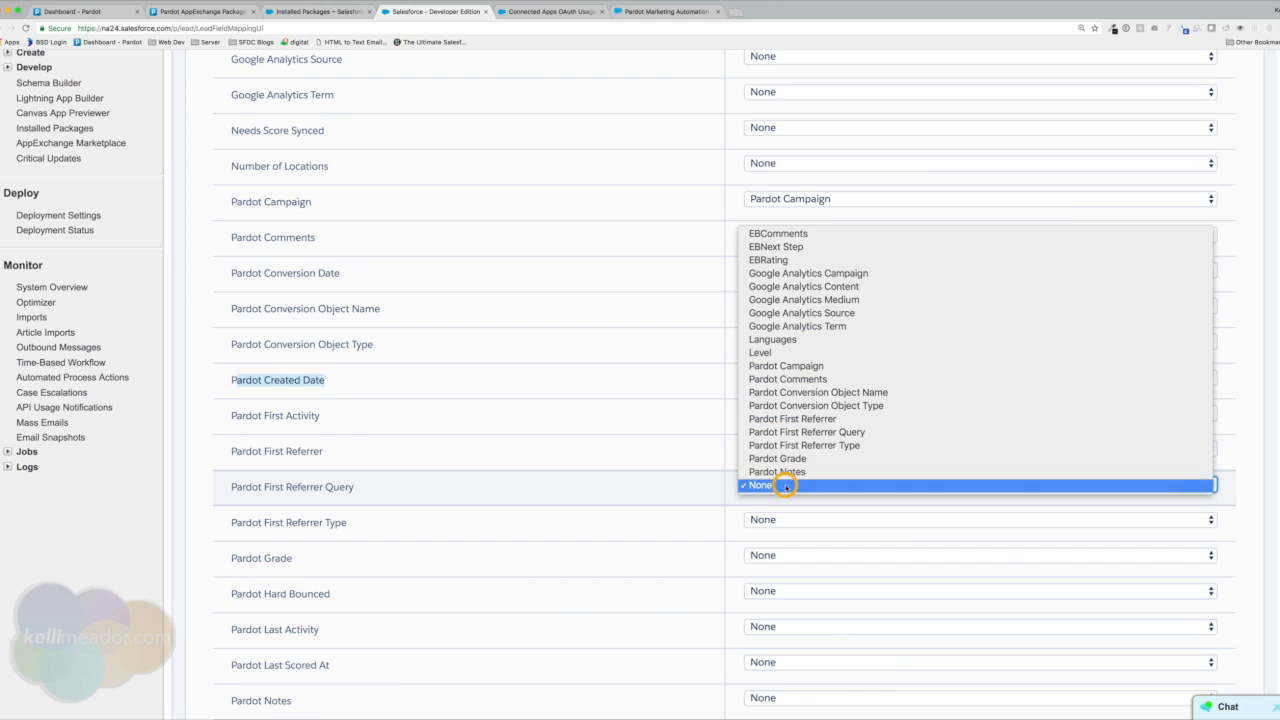
{"action": "left_click", "coordinate": [816, 432]}
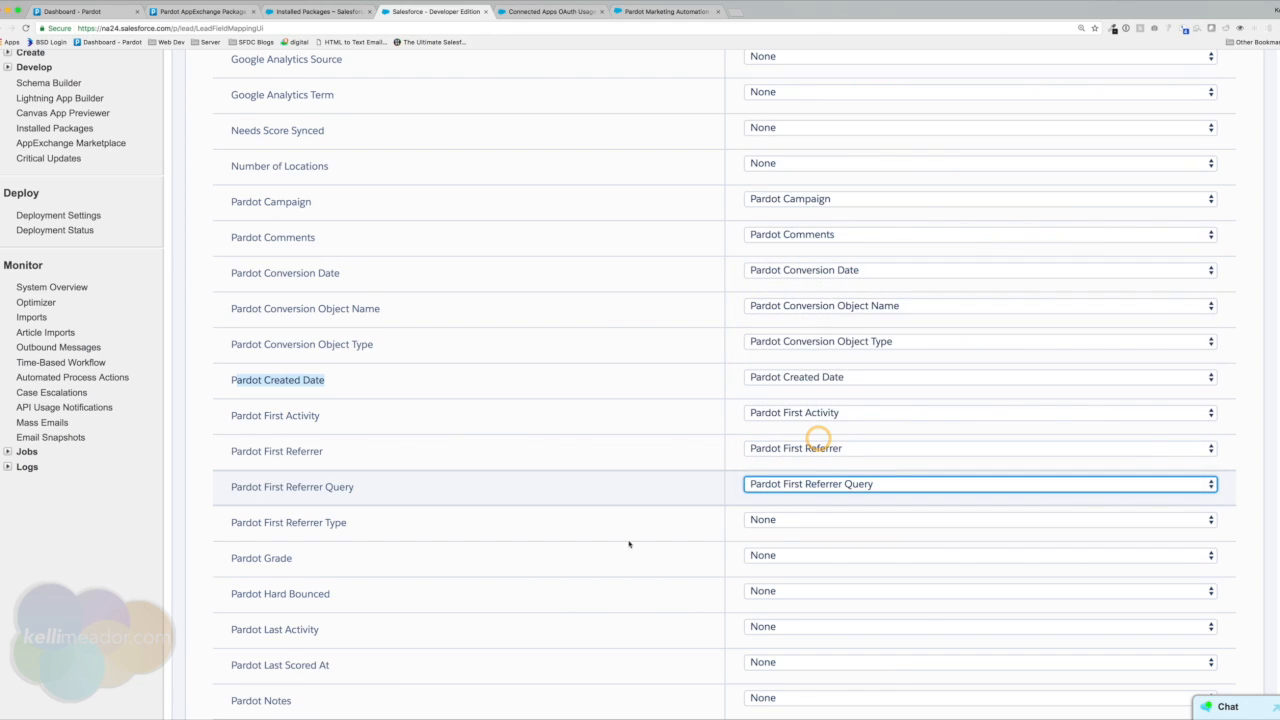
{"action": "left_click", "coordinate": [802, 522]}
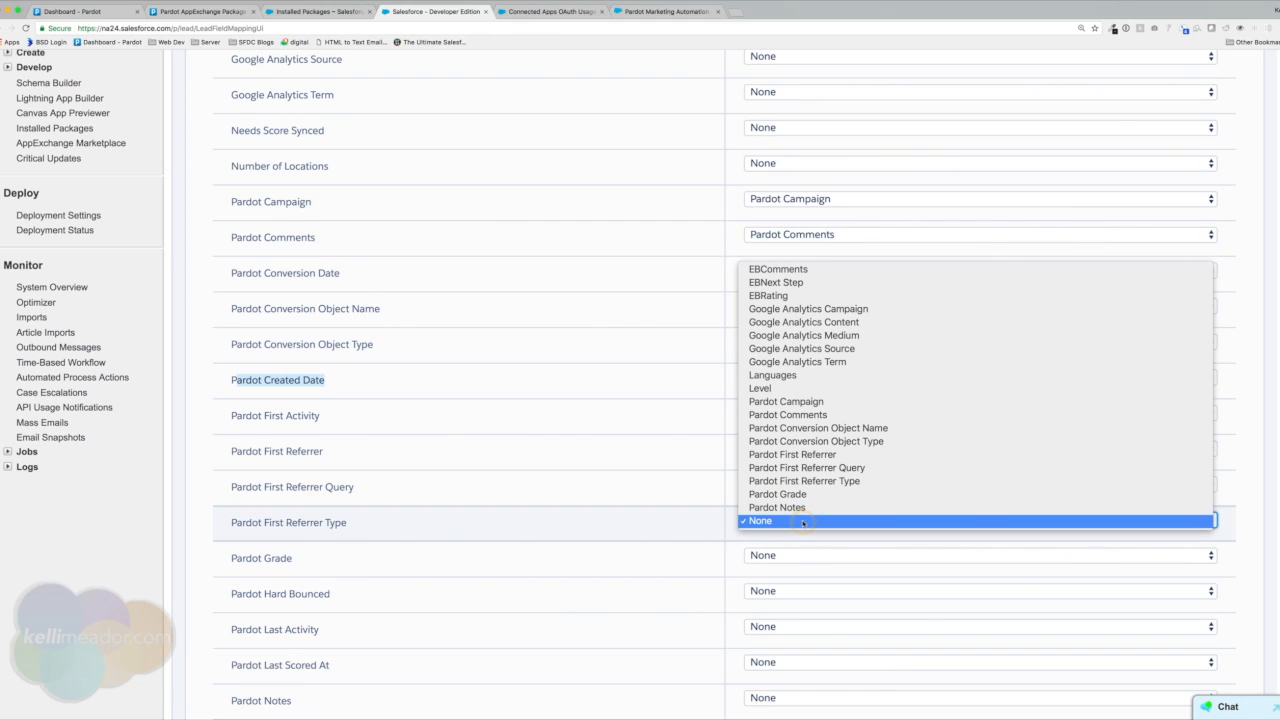
{"action": "left_click", "coordinate": [812, 483]}
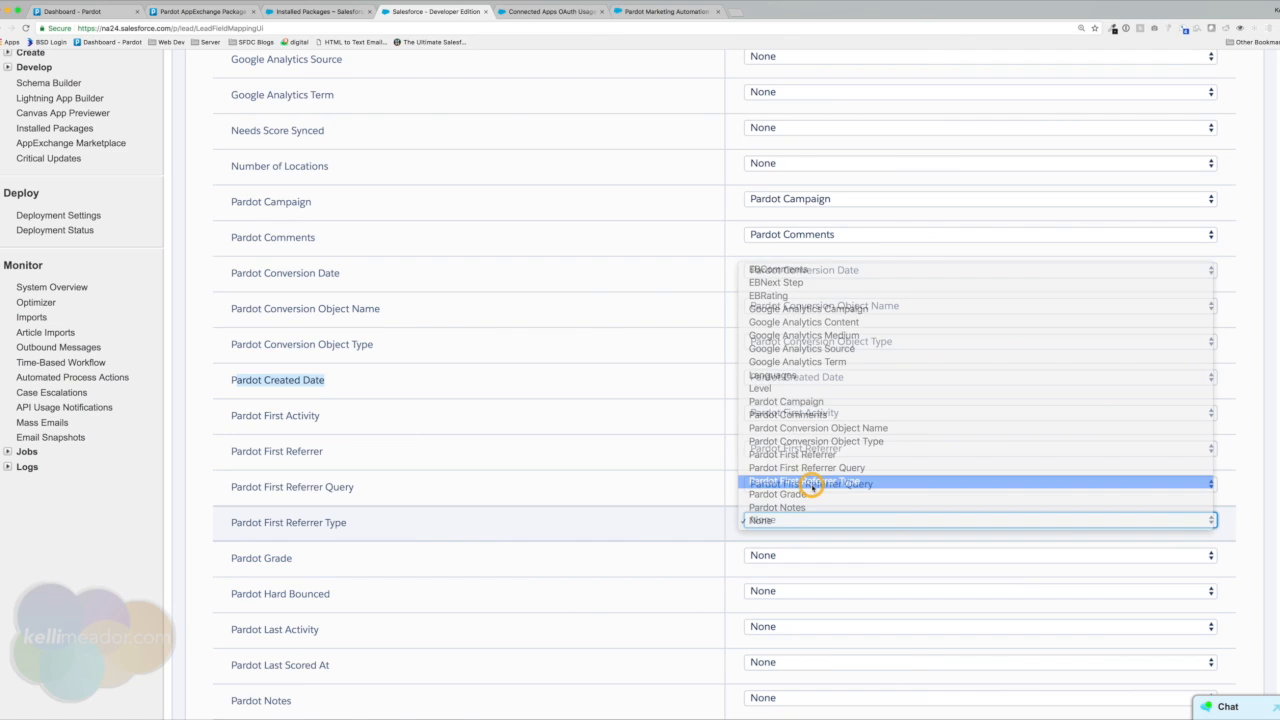
Map Pardot Grade, Hard Bounced, Last Activity, Last Scored At, Score and URL to their matching fields.
{"action": "scroll", "coordinate": [830, 460], "scroll_direction": "down", "scroll_amount": 2}
{"action": "left_click", "coordinate": [830, 466]}
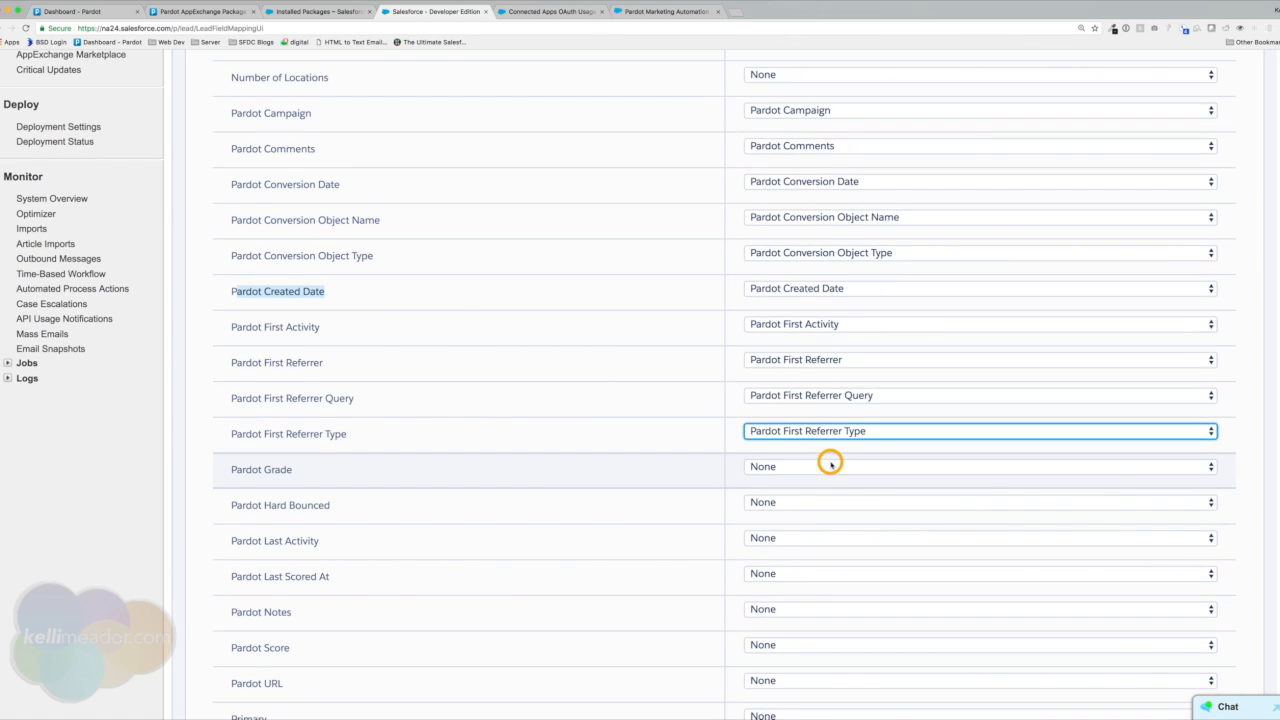
{"action": "left_click", "coordinate": [822, 443]}
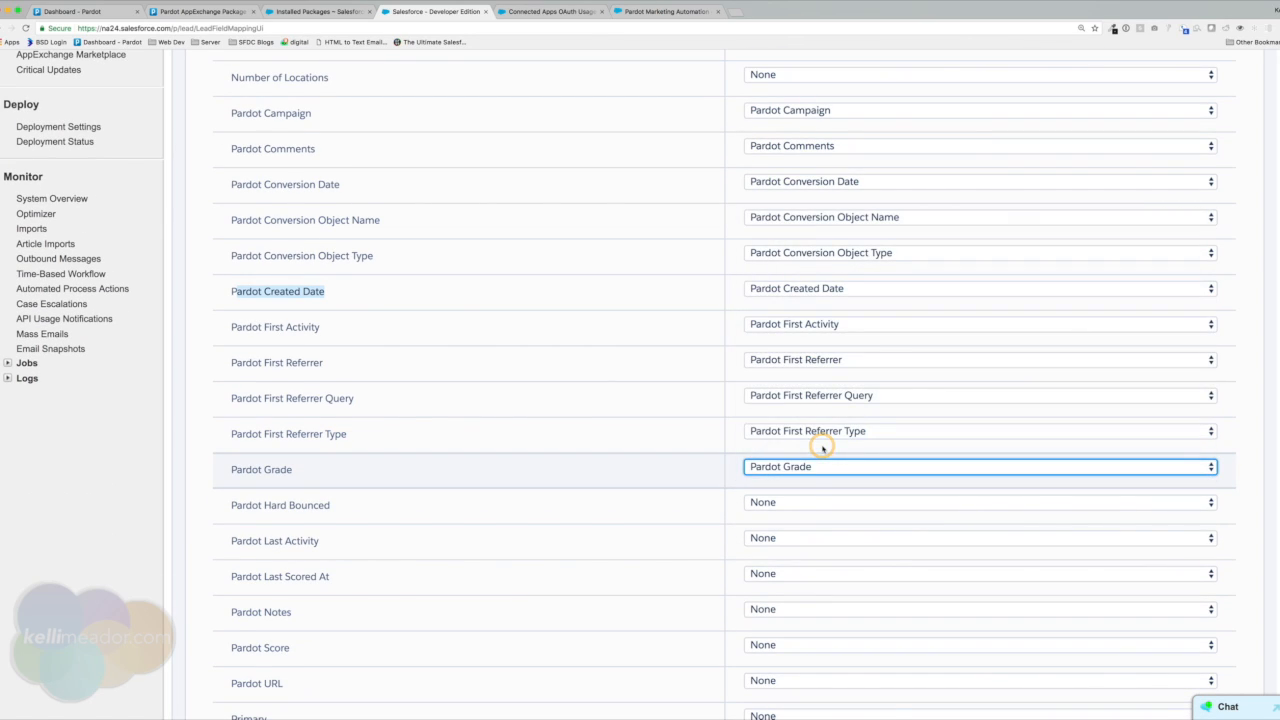
{"action": "left_click", "coordinate": [811, 503]}
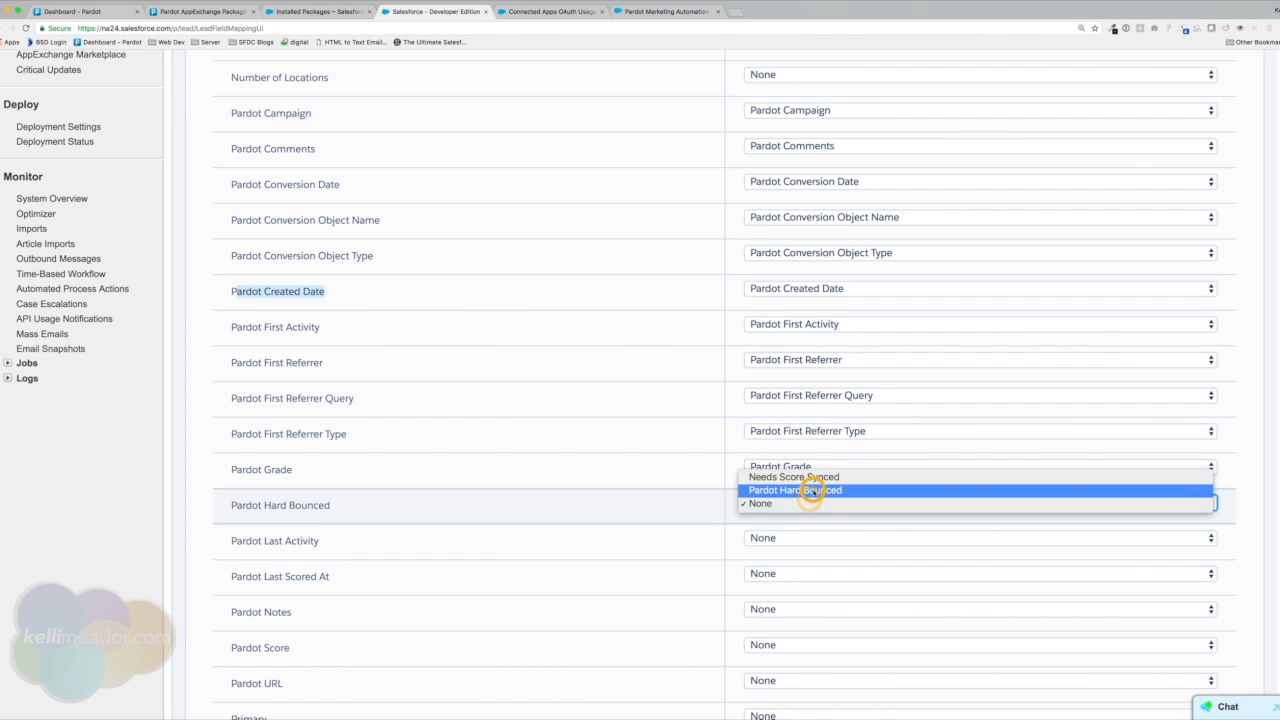
{"action": "left_click", "coordinate": [808, 490]}
{"action": "scroll", "coordinate": [811, 480], "scroll_direction": "down", "scroll_amount": 2}
{"action": "left_click", "coordinate": [811, 462]}
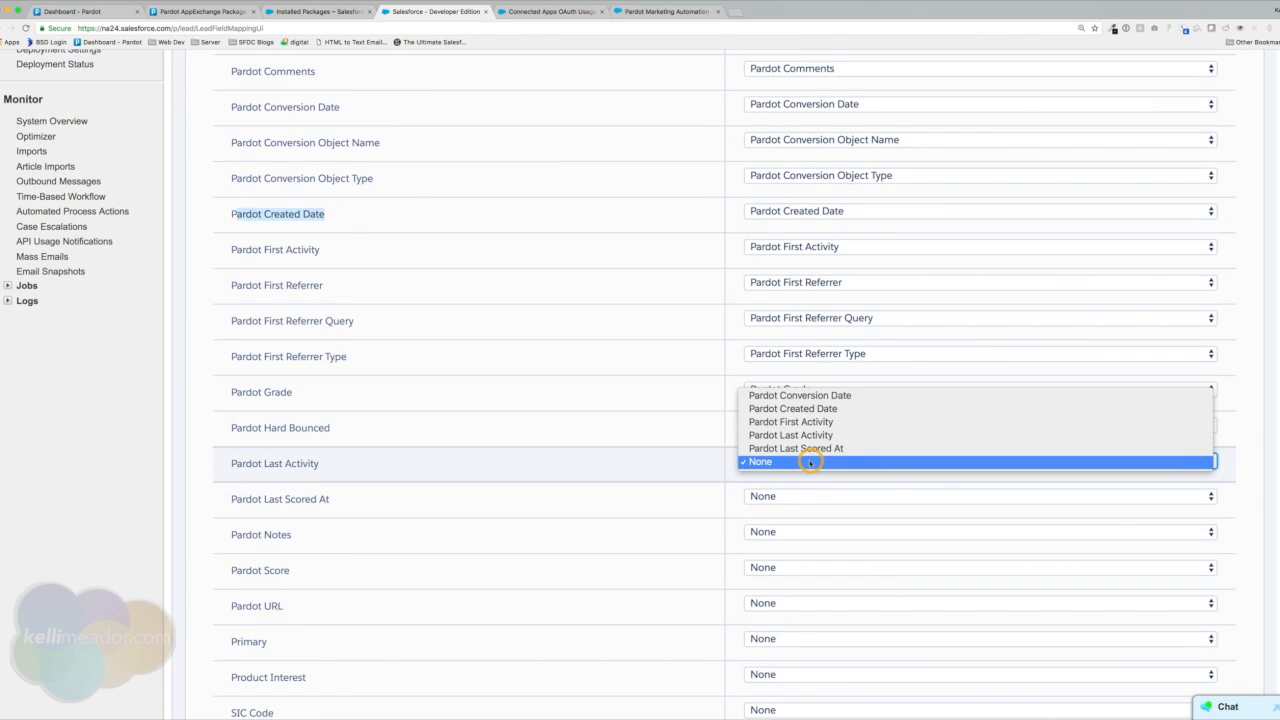
{"action": "left_click", "coordinate": [808, 440]}
{"action": "scroll", "coordinate": [810, 472], "scroll_direction": "down", "scroll_amount": 1}
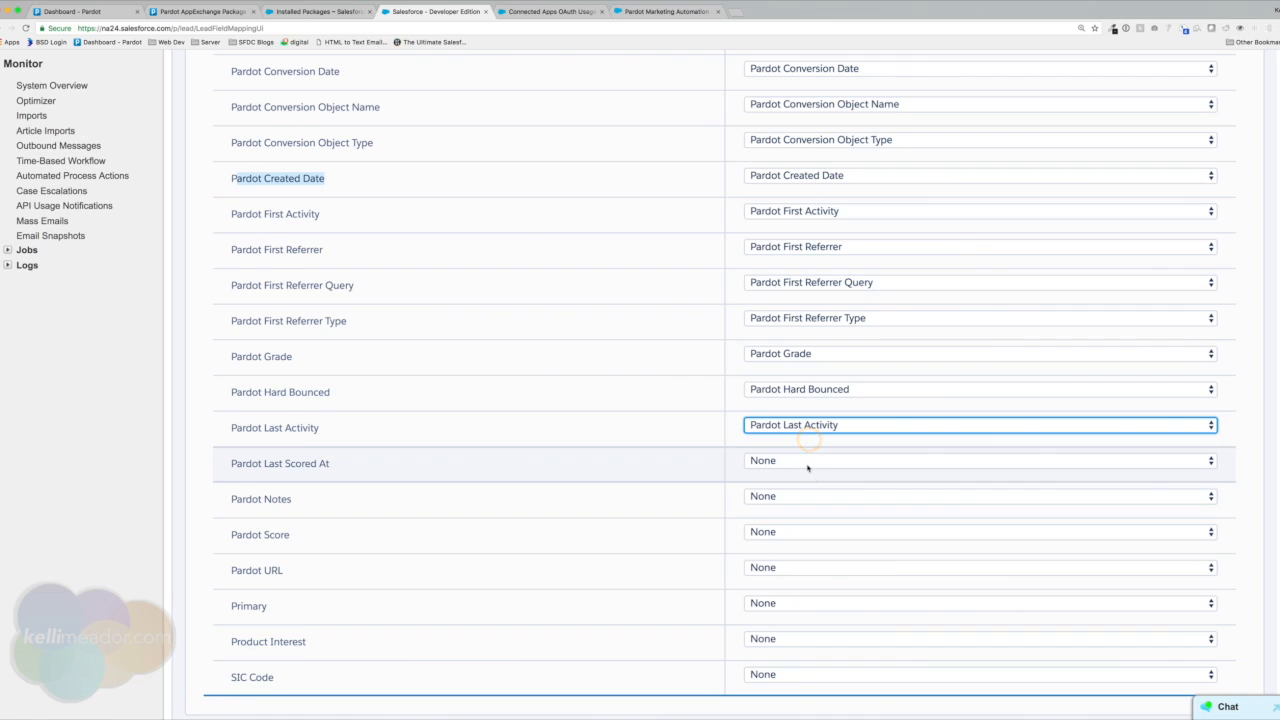
{"action": "left_click", "coordinate": [808, 463]}
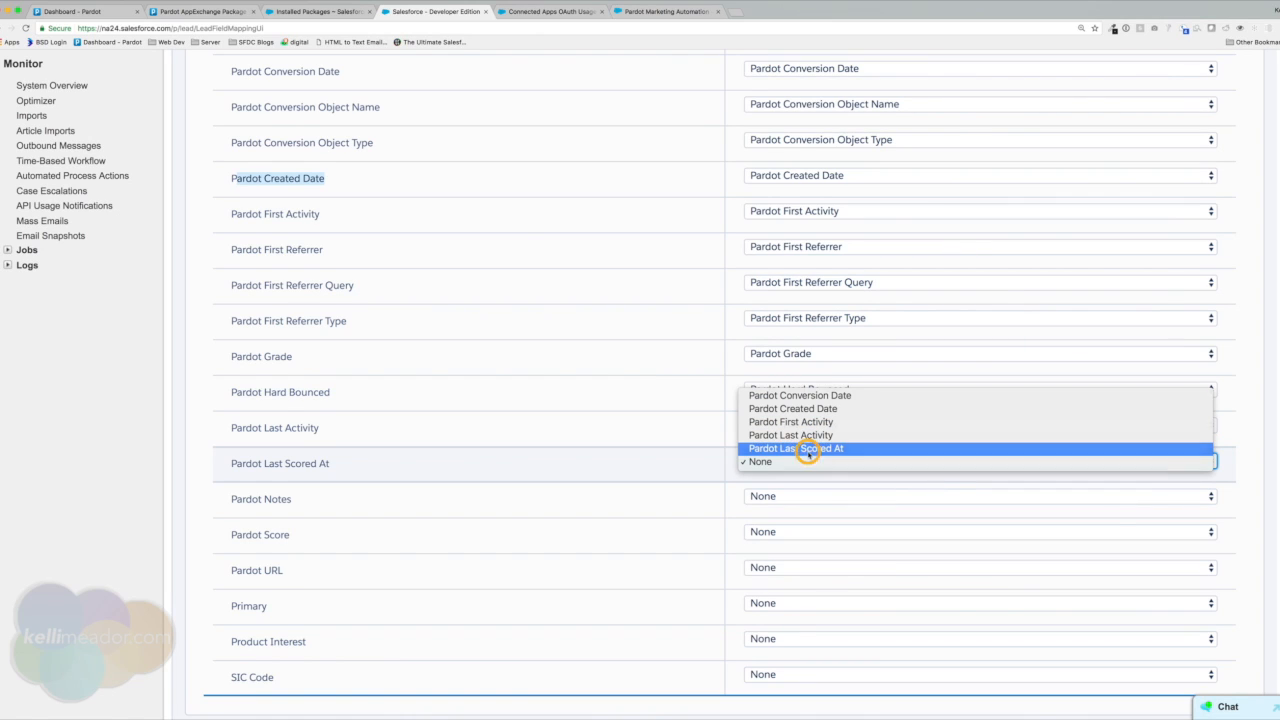
{"action": "left_click", "coordinate": [807, 448]}
{"action": "left_click", "coordinate": [810, 497]}
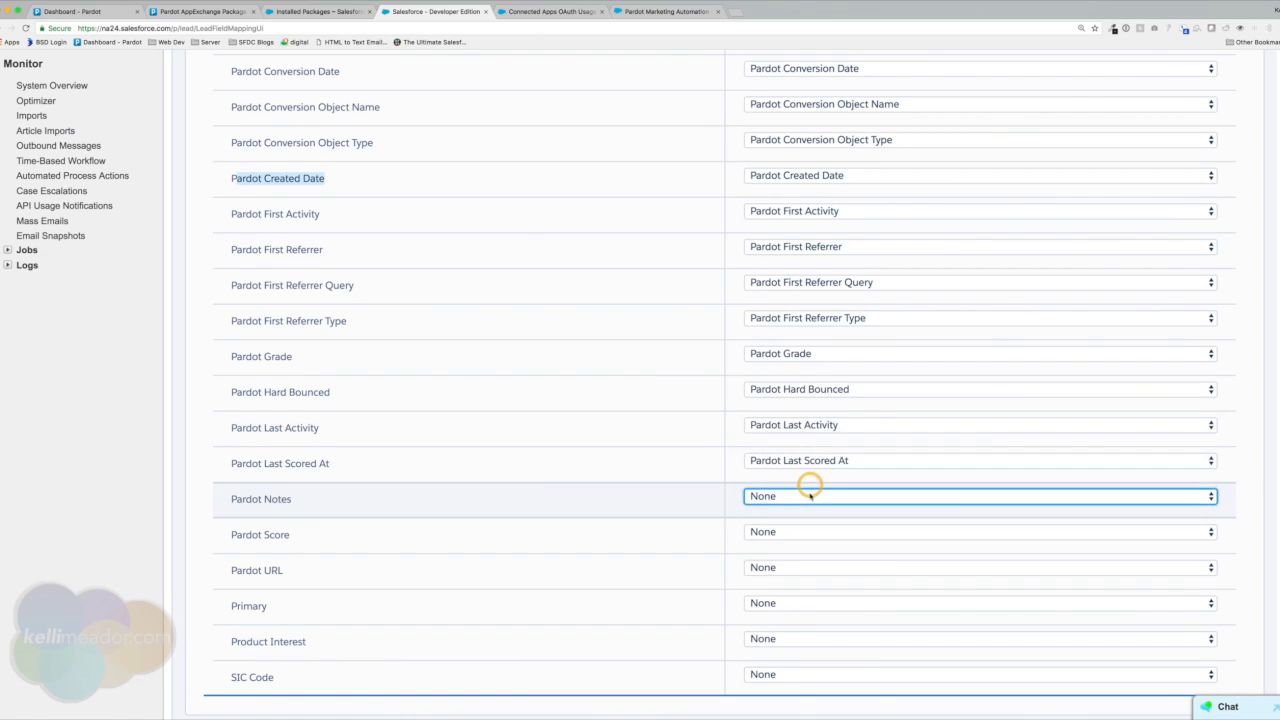
{"action": "scroll", "coordinate": [810, 496], "scroll_direction": "down", "scroll_amount": 2}
{"action": "left_click", "coordinate": [810, 462]}
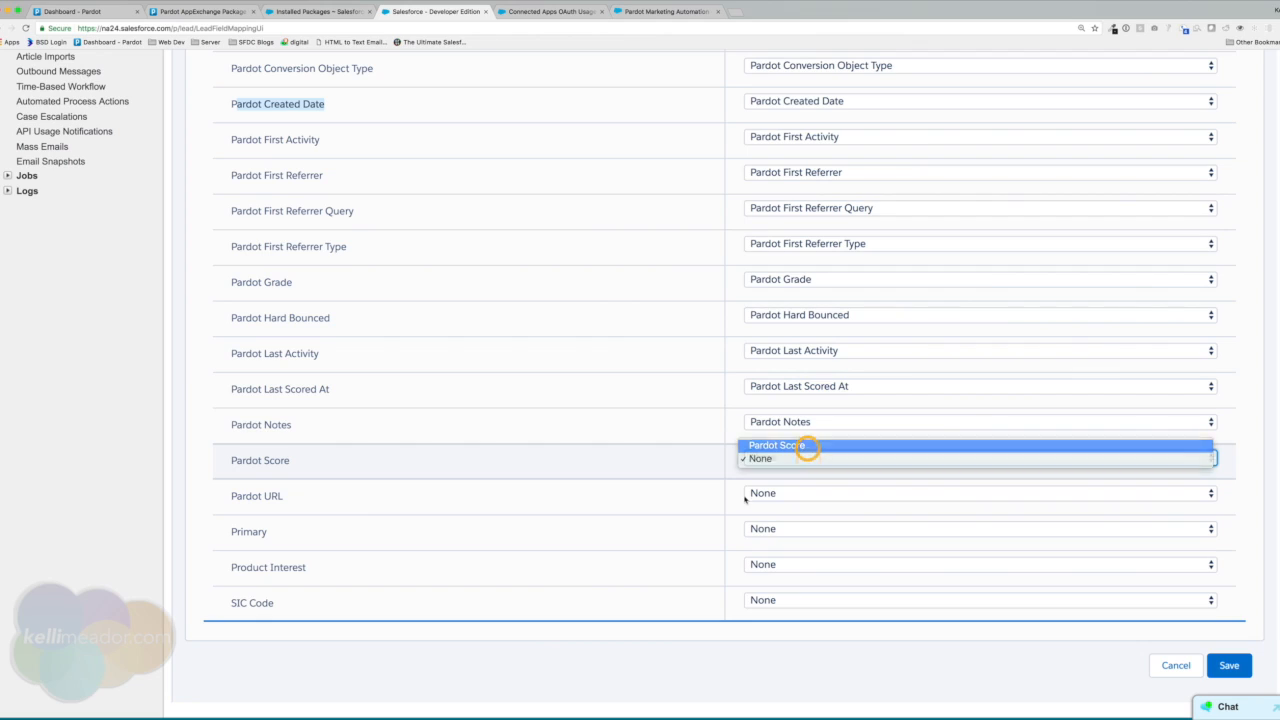
{"action": "left_click", "coordinate": [806, 446]}
{"action": "left_click", "coordinate": [821, 494]}
{"action": "left_click", "coordinate": [823, 487]}
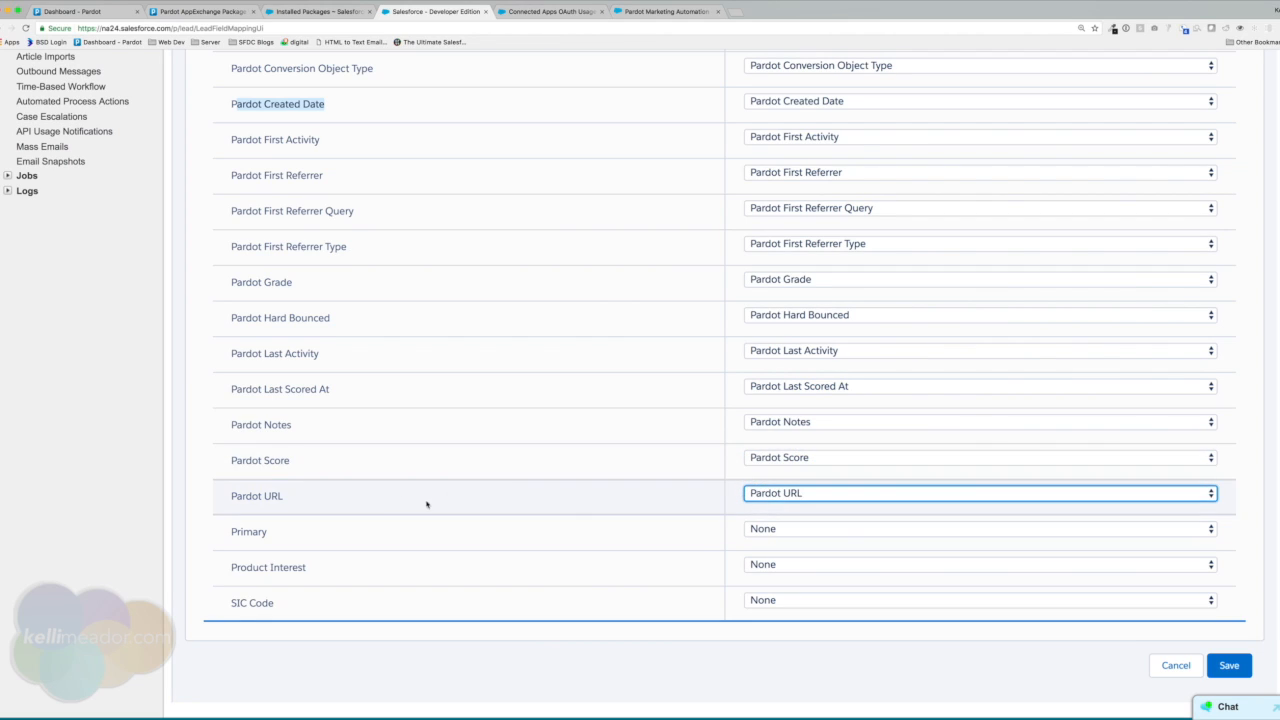
{"action": "scroll", "coordinate": [331, 480], "scroll_direction": "up", "scroll_amount": 5}
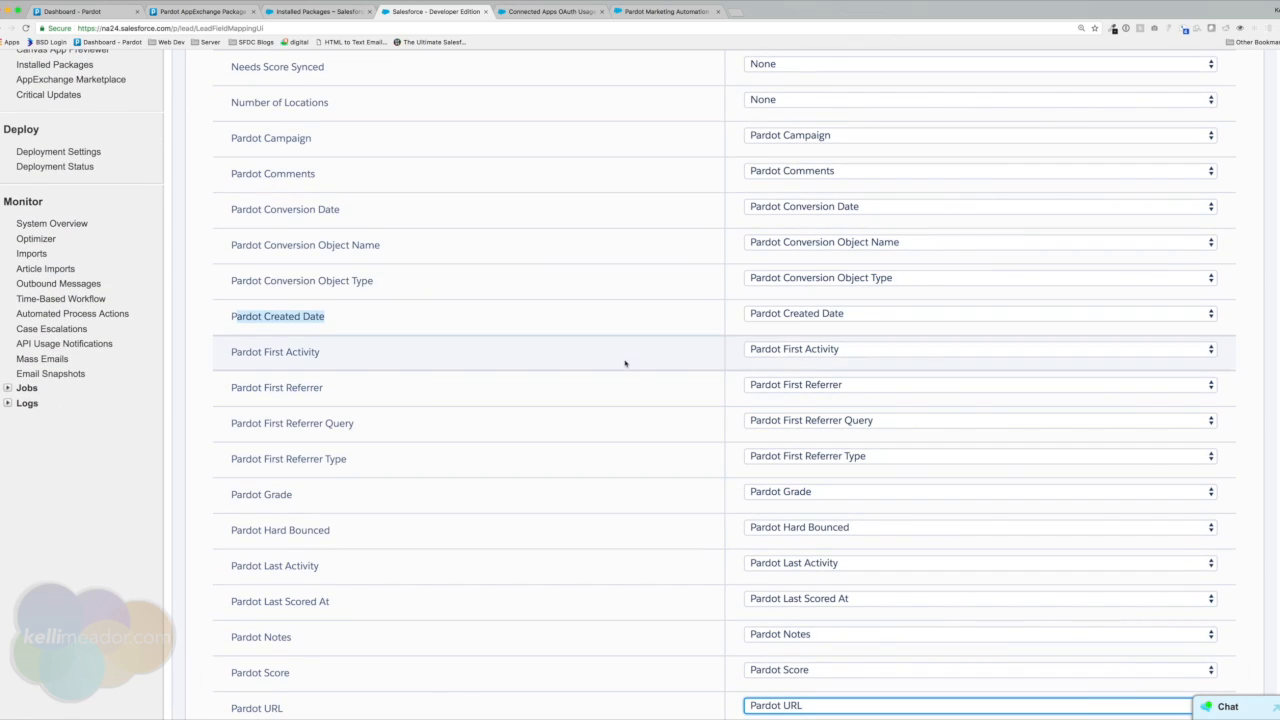
{"action": "scroll", "coordinate": [620, 437], "scroll_direction": "down", "scroll_amount": 6}
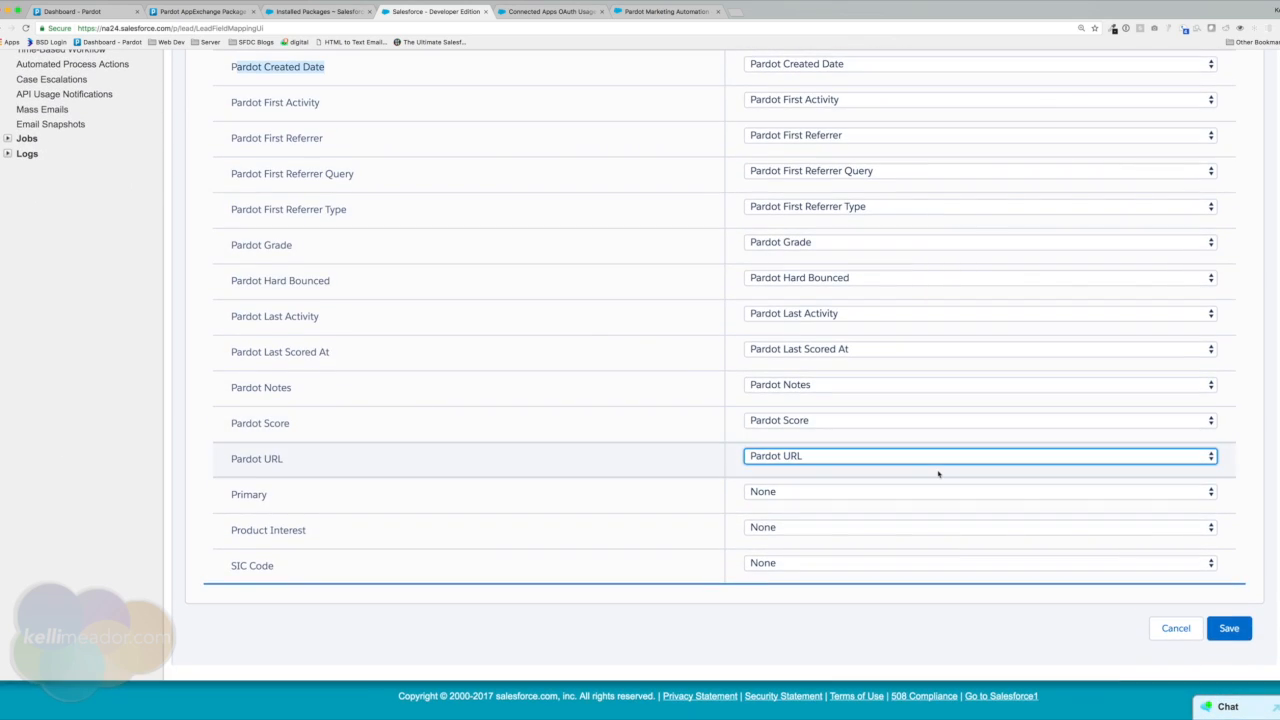
Save the field mapping, then find 'lead' in Quick Find and open the Lead page layouts list.
{"action": "left_click", "coordinate": [1233, 631]}
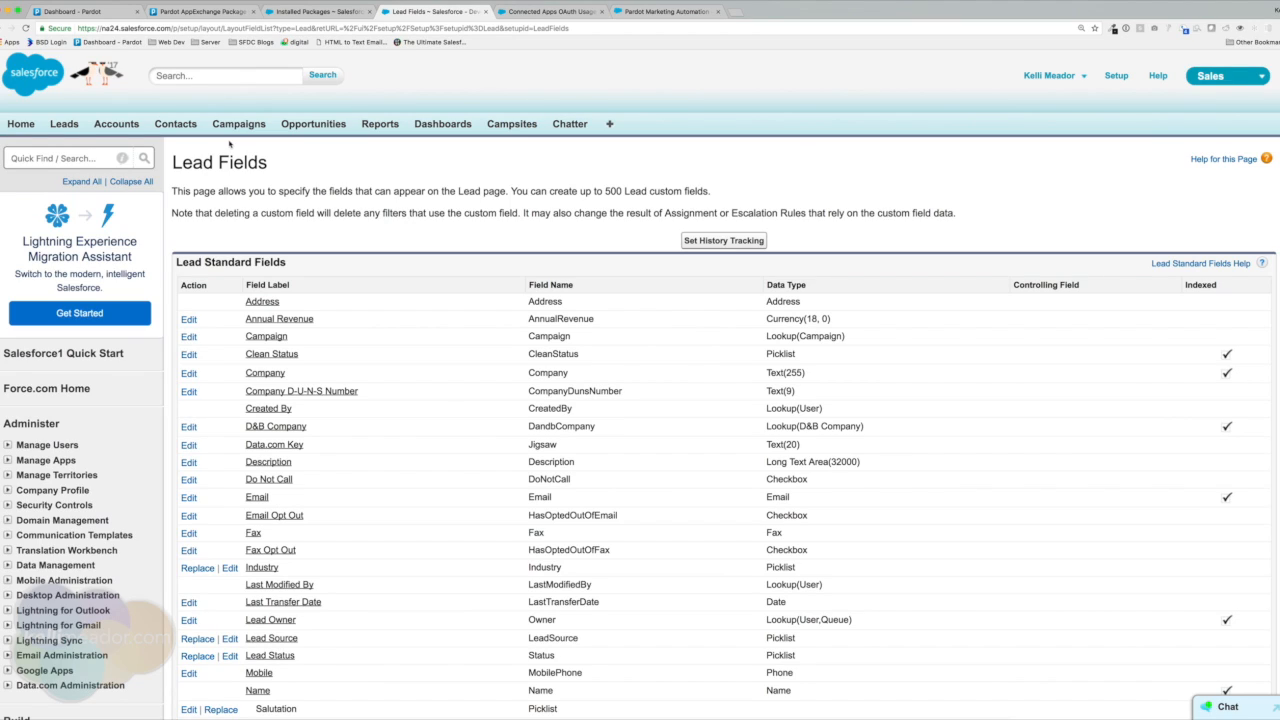
{"action": "left_click", "coordinate": [76, 156]}
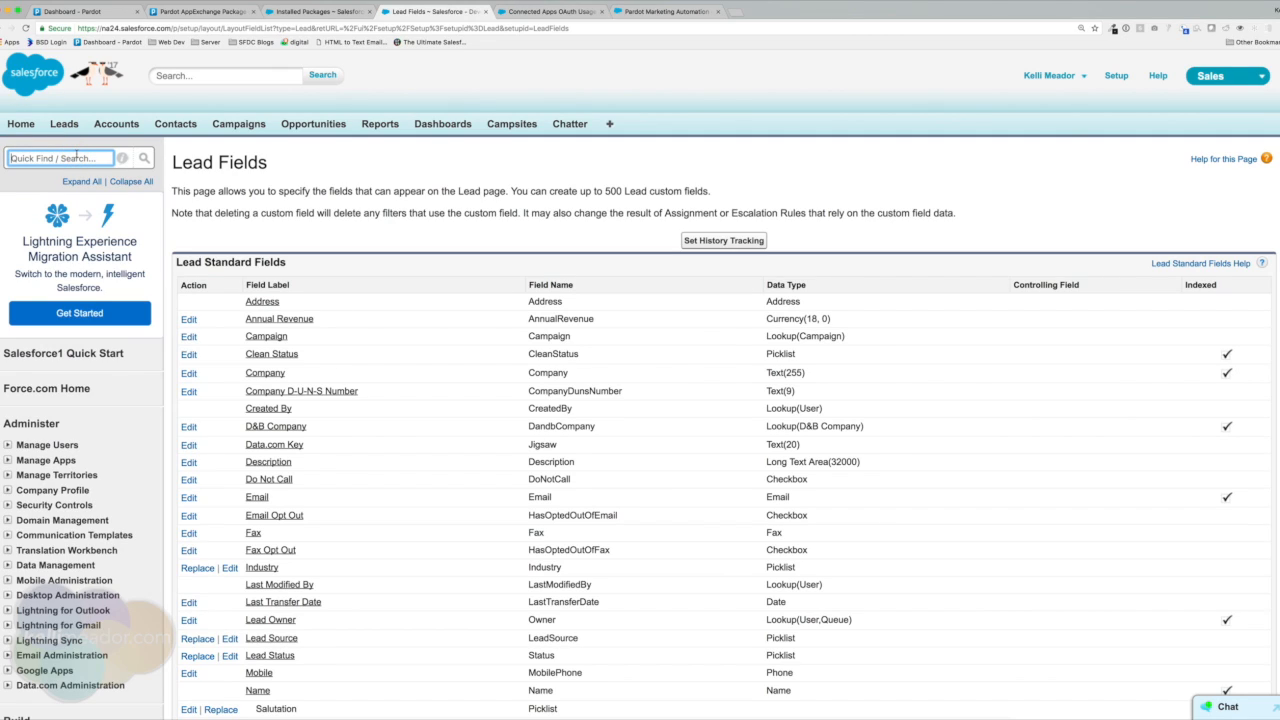
{"action": "scroll", "coordinate": [85, 152], "scroll_direction": "down", "scroll_amount": 2}
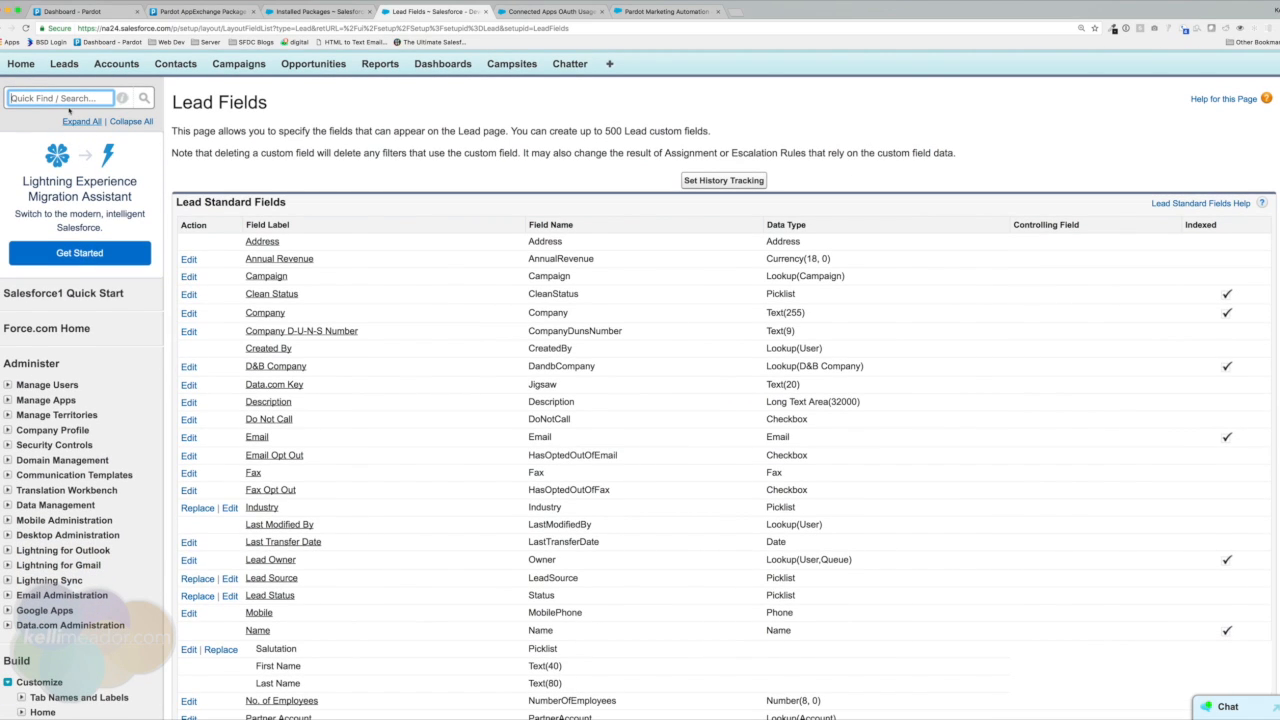
{"action": "scroll", "coordinate": [57, 97], "scroll_direction": "up", "scroll_amount": 2}
{"action": "scroll", "coordinate": [62, 108], "scroll_direction": "up", "scroll_amount": 1}
{"action": "scroll", "coordinate": [48, 138], "scroll_direction": "down", "scroll_amount": 1}
{"action": "scroll", "coordinate": [46, 142], "scroll_direction": "up", "scroll_amount": 1}
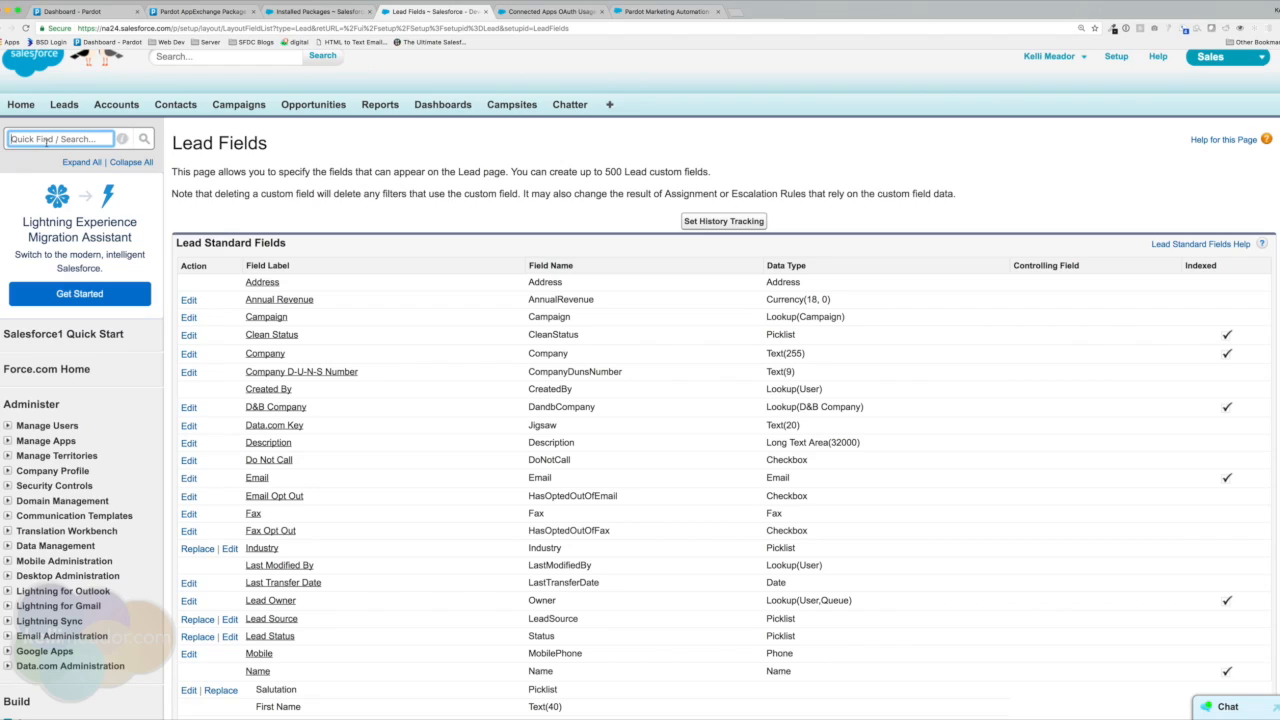
{"action": "type", "text": "lead"}
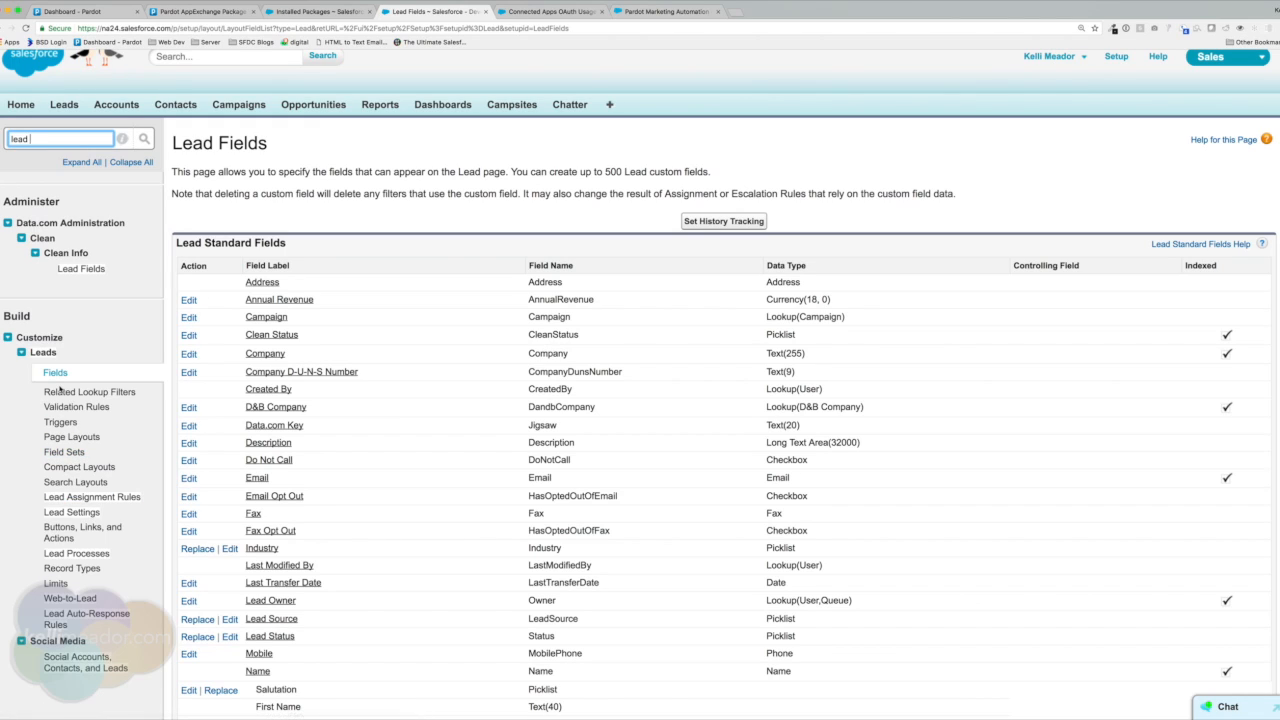
{"action": "left_click", "coordinate": [57, 440]}
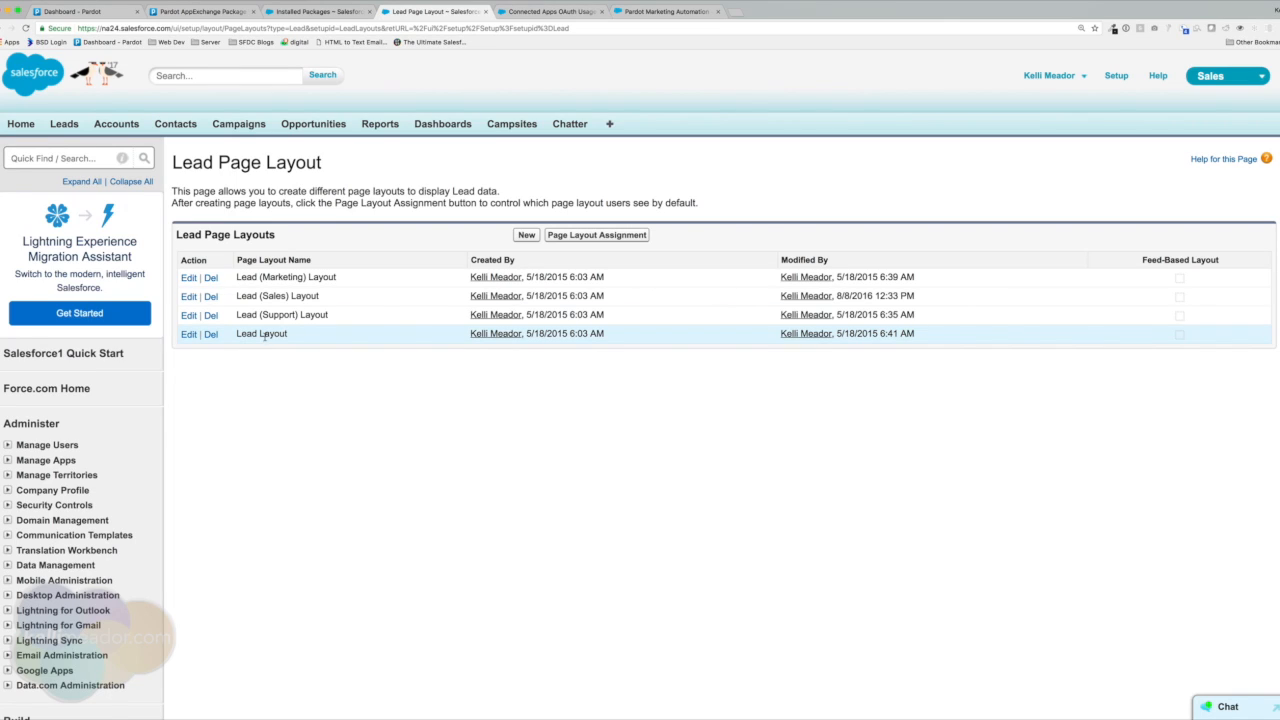
{"action": "left_click_drag", "start_coordinate": [239, 334], "coordinate": [311, 334]}
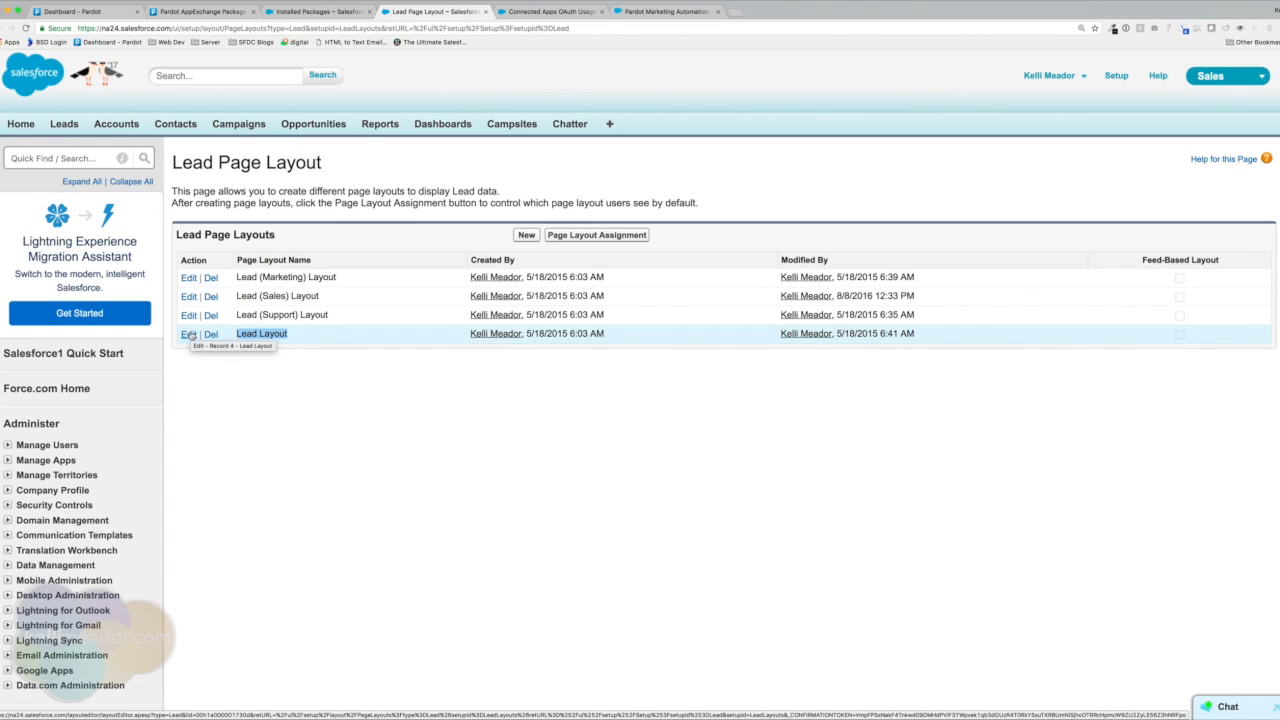
Edit Lead Layout and add a new section named 'Pardot Details'.
{"action": "left_click", "coordinate": [189, 335]}
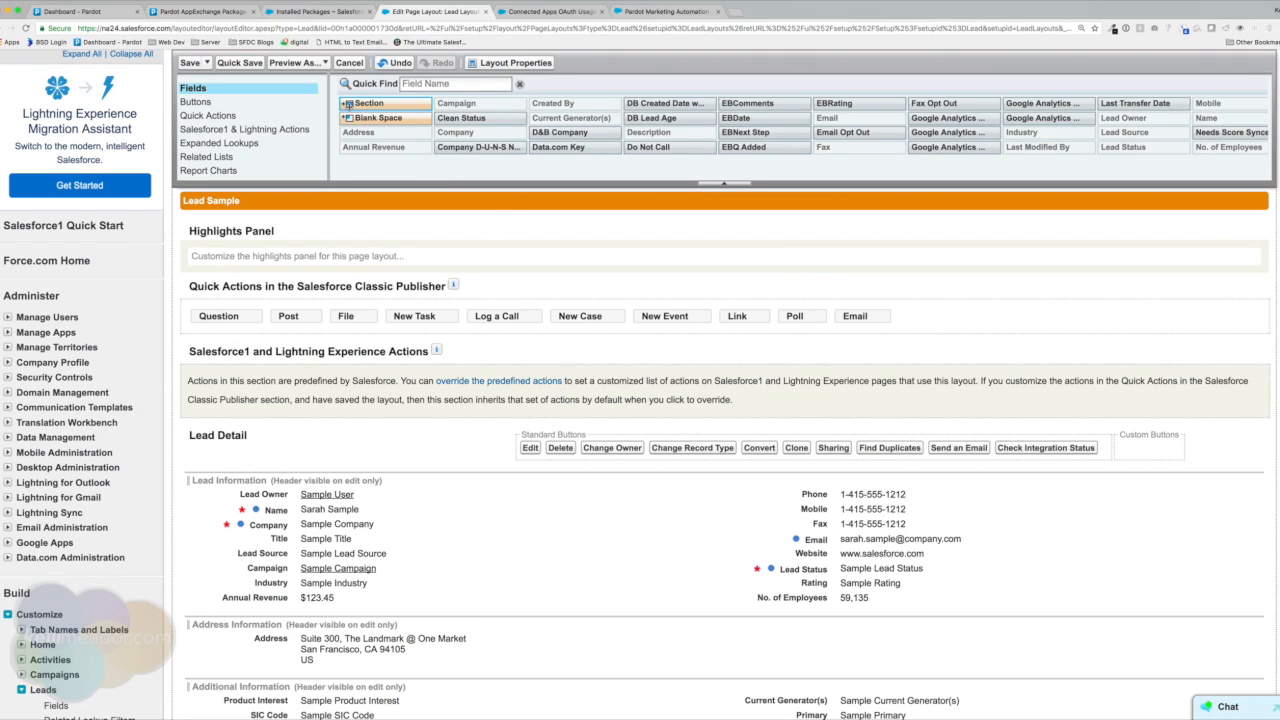
{"action": "left_click_drag", "start_coordinate": [348, 103], "coordinate": [426, 604]}
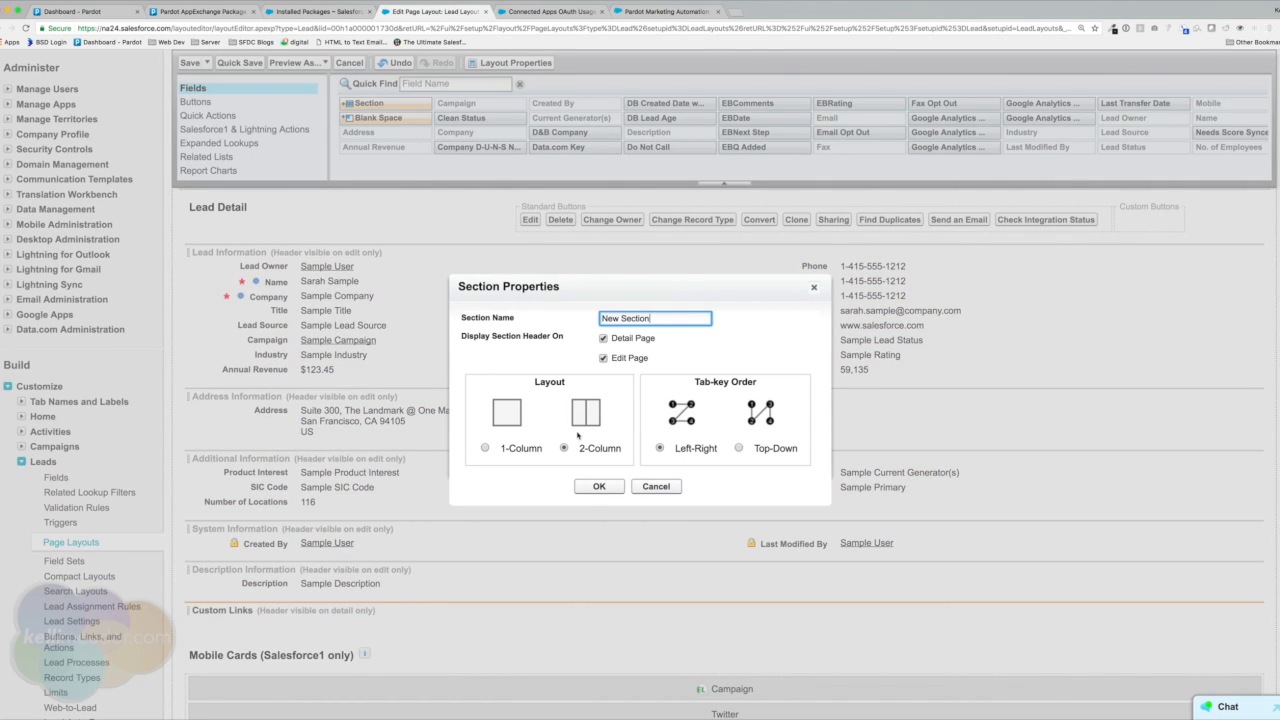
{"action": "left_click_drag", "start_coordinate": [651, 319], "coordinate": [600, 318]}
{"action": "type", "text": "Pardot Details"}
{"action": "left_click", "coordinate": [599, 487]}
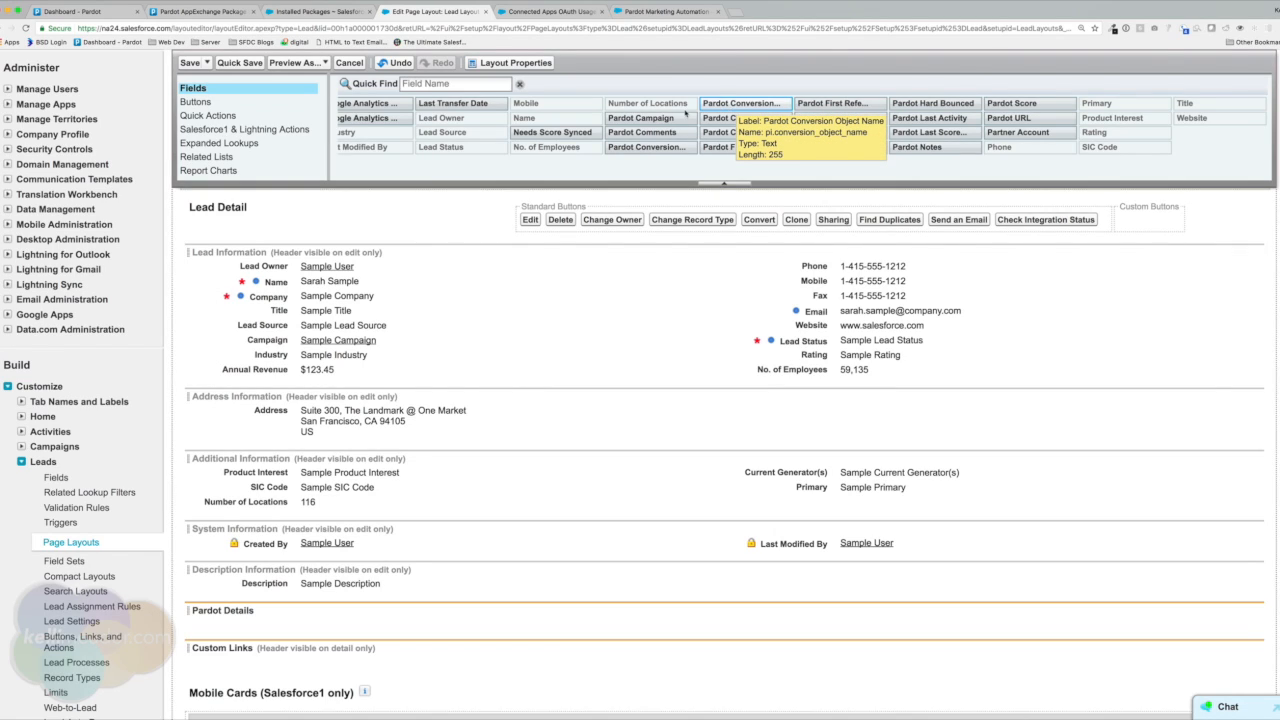
Place Pardot Campaign, Grade, Score (left) and First Activity, Last Activity, Notes (right) in Pardot Details.
{"action": "left_click", "coordinate": [642, 117]}
{"action": "left_click_drag", "start_coordinate": [642, 117], "coordinate": [340, 622]}
{"action": "left_click_drag", "start_coordinate": [822, 147], "coordinate": [366, 634]}
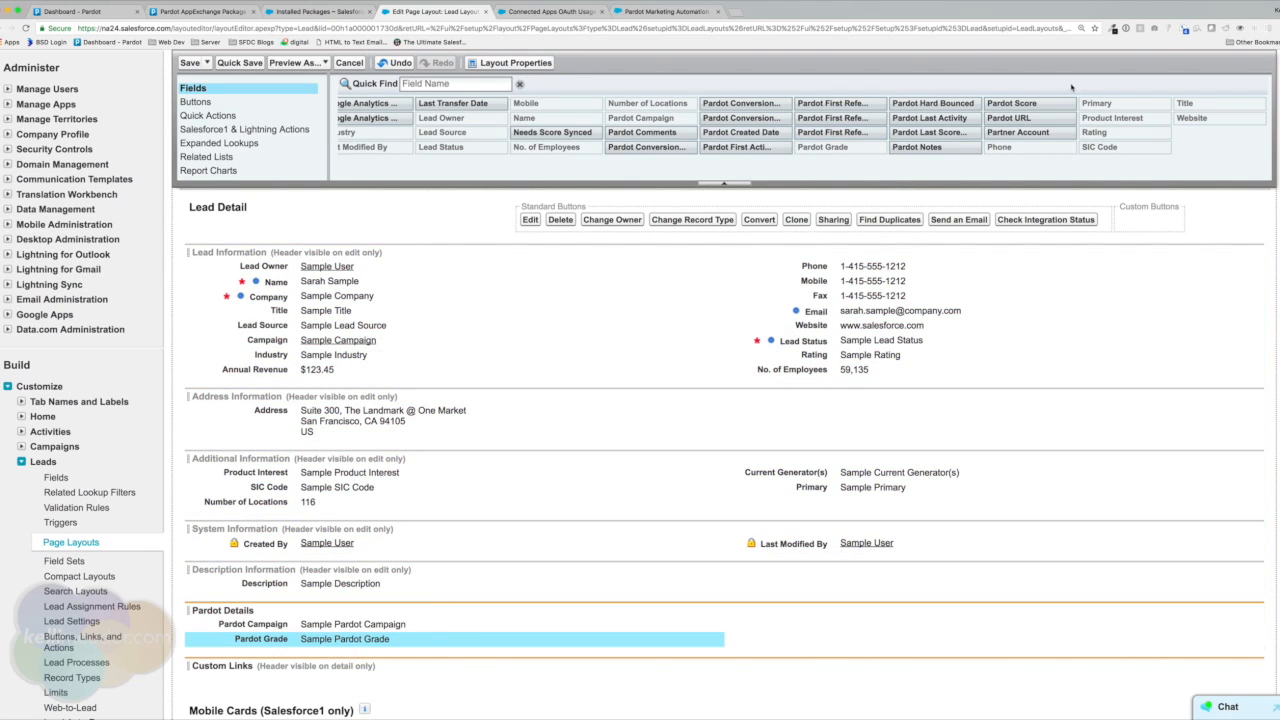
{"action": "left_click_drag", "start_coordinate": [1034, 103], "coordinate": [340, 652]}
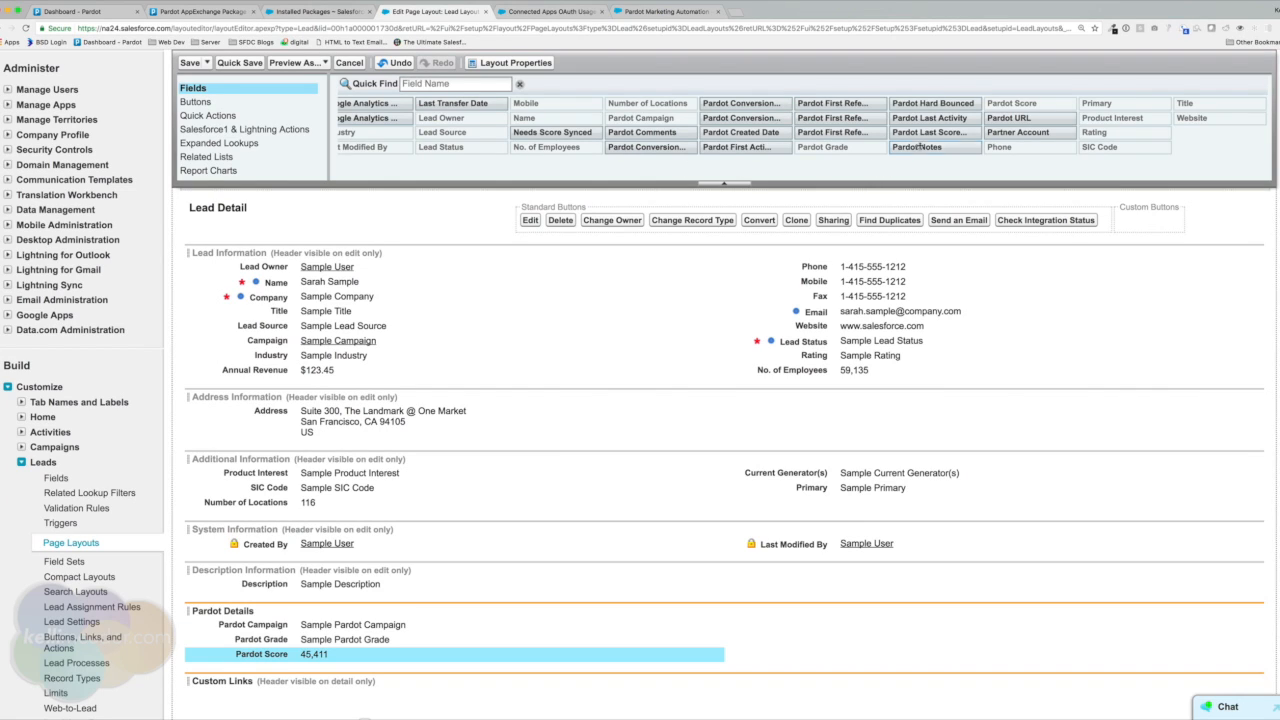
{"action": "left_click_drag", "start_coordinate": [916, 120], "coordinate": [878, 632]}
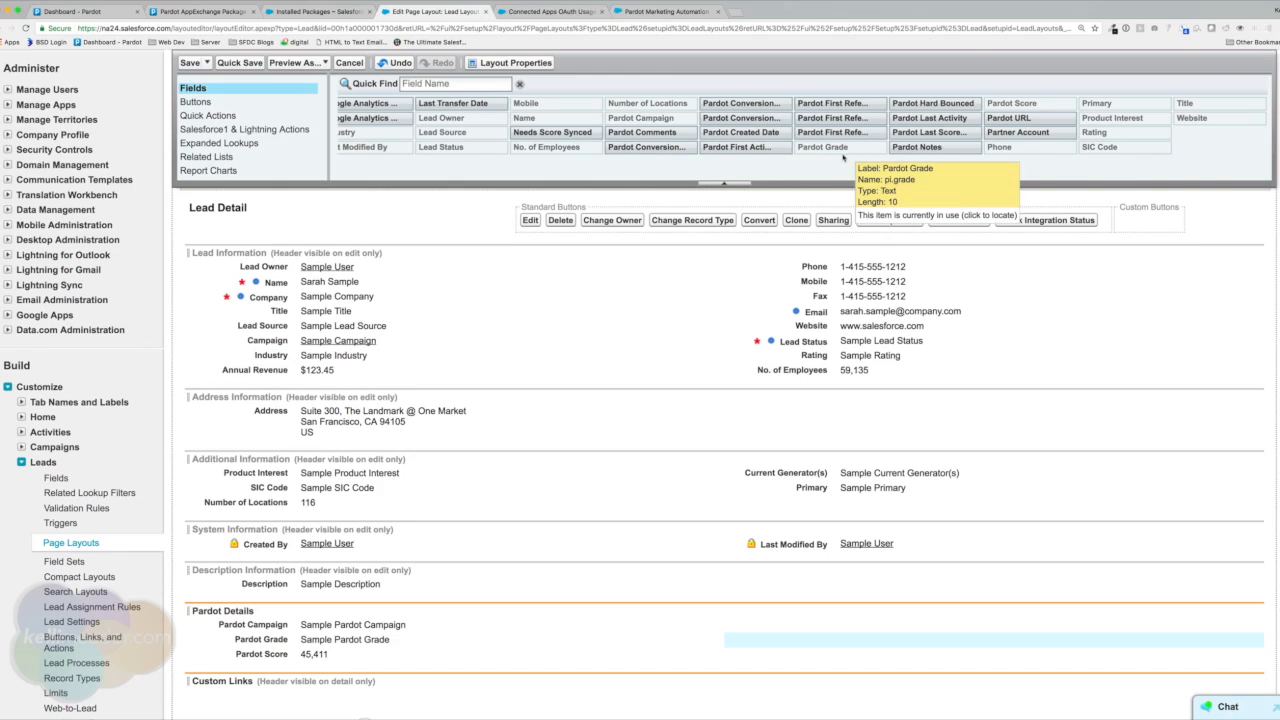
{"action": "left_click_drag", "start_coordinate": [726, 147], "coordinate": [821, 617]}
{"action": "left_click_drag", "start_coordinate": [928, 117], "coordinate": [830, 645]}
{"action": "left_click_drag", "start_coordinate": [914, 147], "coordinate": [795, 657]}
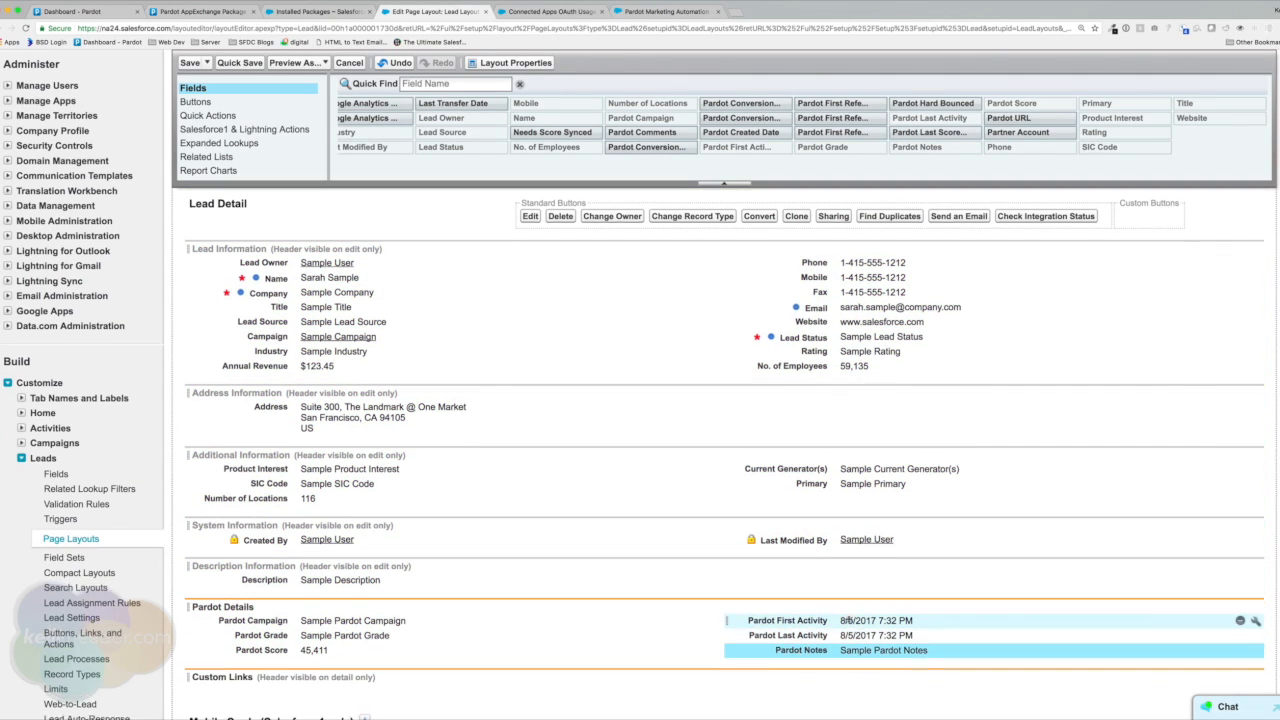
{"action": "scroll", "coordinate": [850, 620], "scroll_direction": "down", "scroll_amount": 2}
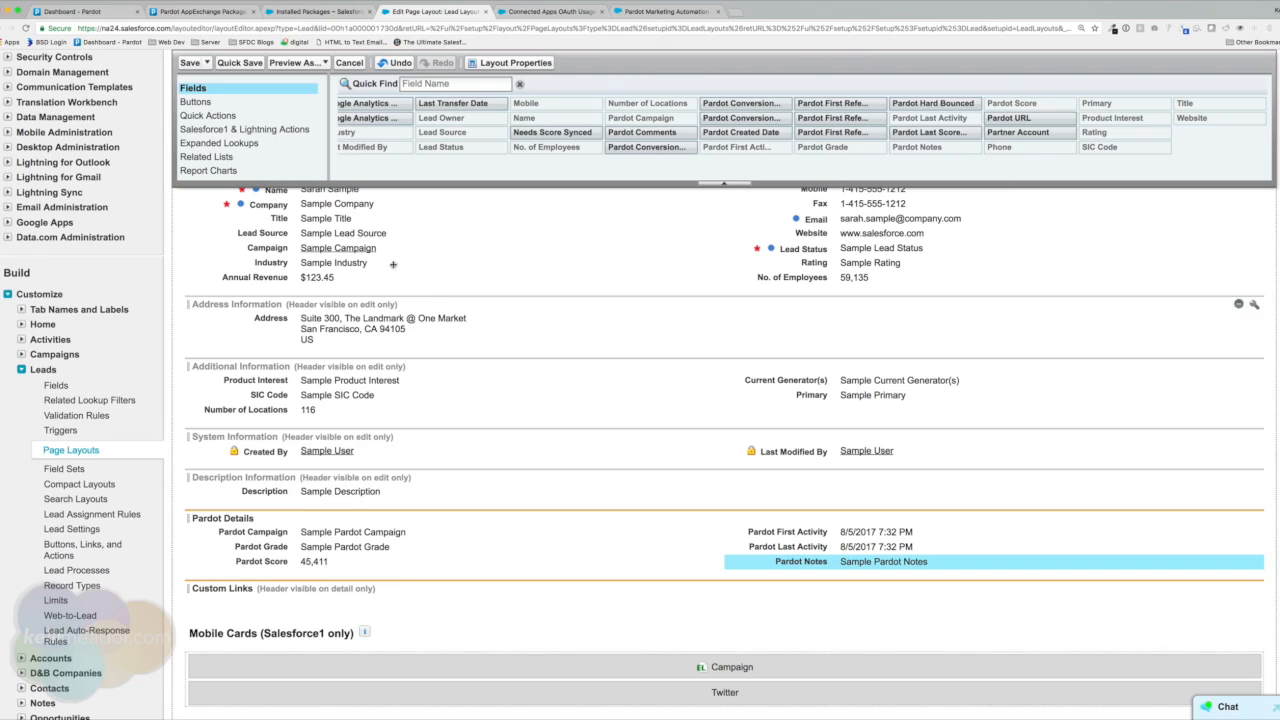
Add the Pardot Activities and Pardot List Membership Visualforce pages side by side to Pardot Details.
{"action": "scroll", "coordinate": [240, 150], "scroll_direction": "down", "scroll_amount": 2}
{"action": "left_click", "coordinate": [243, 157]}
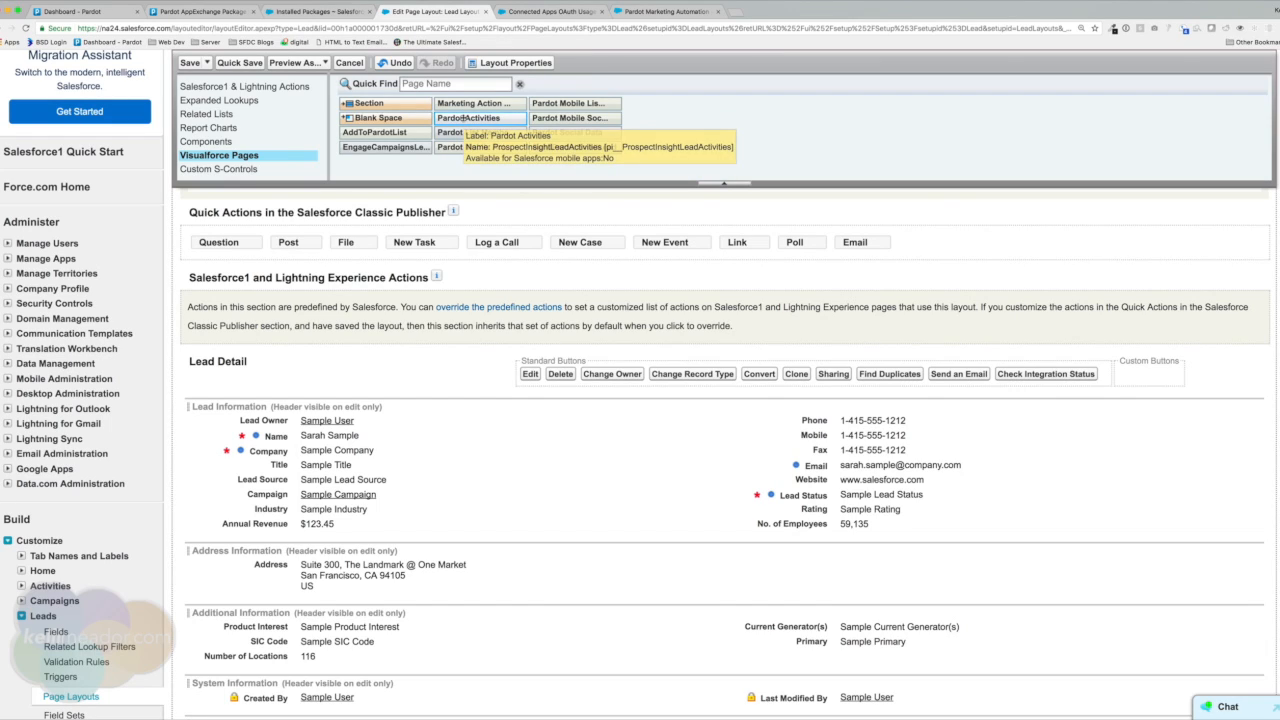
{"action": "mouse_move", "coordinate": [466, 118]}
{"action": "left_mouse_down"}
{"action": "mouse_move", "coordinate": [451, 306]}
{"action": "mouse_move", "coordinate": [461, 714]}
{"action": "mouse_move", "coordinate": [471, 631]}
{"action": "mouse_move", "coordinate": [397, 686]}
{"action": "mouse_move", "coordinate": [315, 527]}
{"action": "left_mouse_up"}
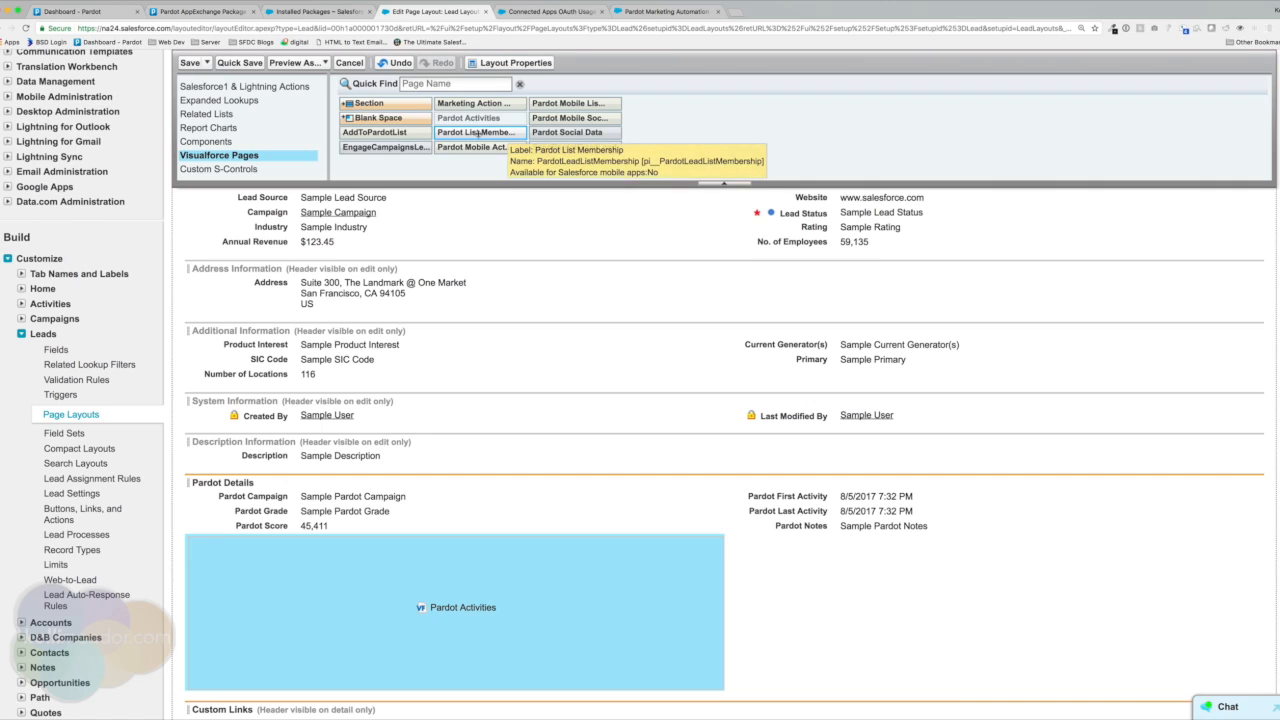
{"action": "left_click_drag", "start_coordinate": [494, 133], "coordinate": [778, 543]}
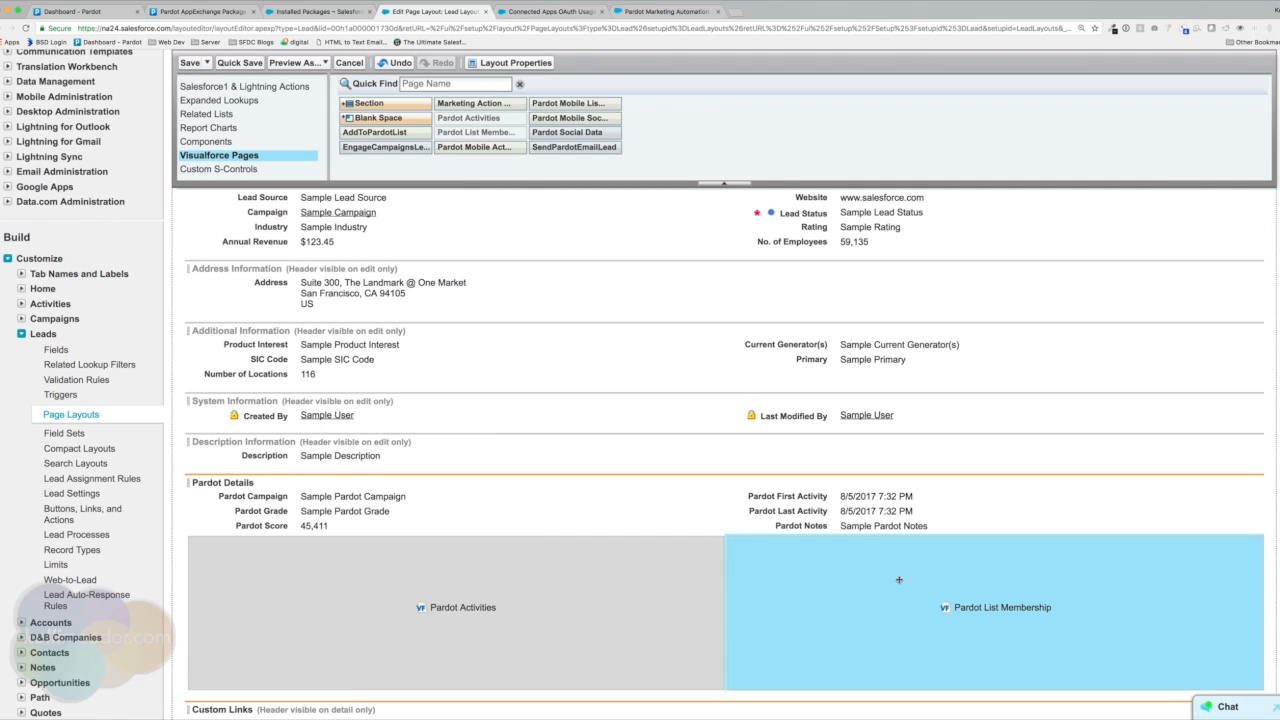
{"action": "scroll", "coordinate": [899, 580], "scroll_direction": "down", "scroll_amount": 3}
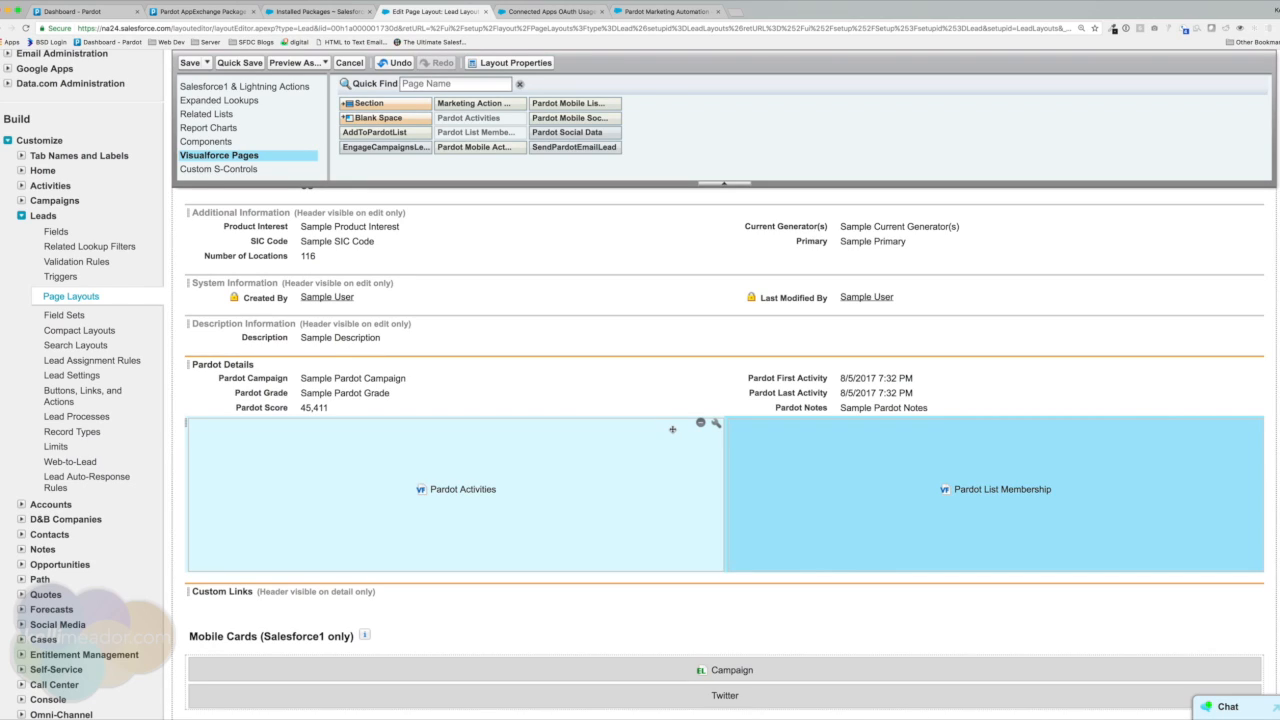
{"action": "left_click_drag", "start_coordinate": [672, 429], "coordinate": [659, 402]}
{"action": "scroll", "coordinate": [659, 402], "scroll_direction": "up", "scroll_amount": 1}
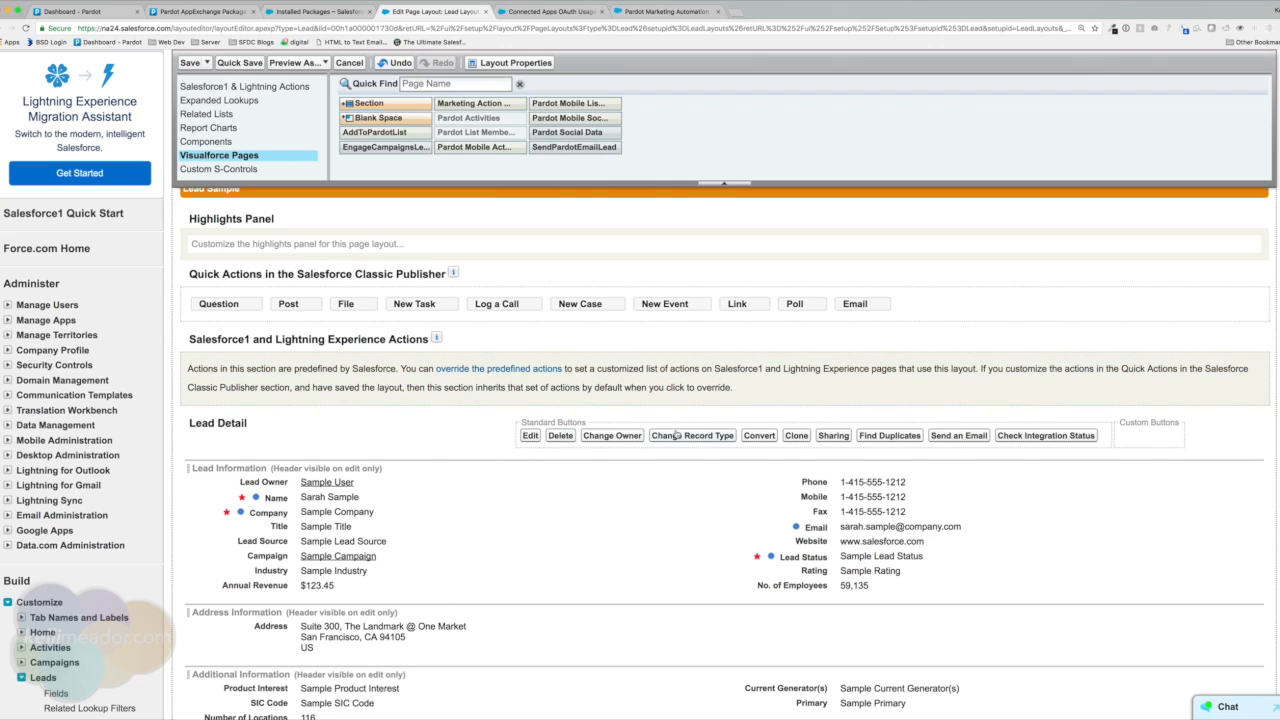
Remove the standard Send an Email button and leave Send Pardot Email off the Lead Layout.
{"action": "scroll", "coordinate": [600, 320], "scroll_direction": "up", "scroll_amount": 1}
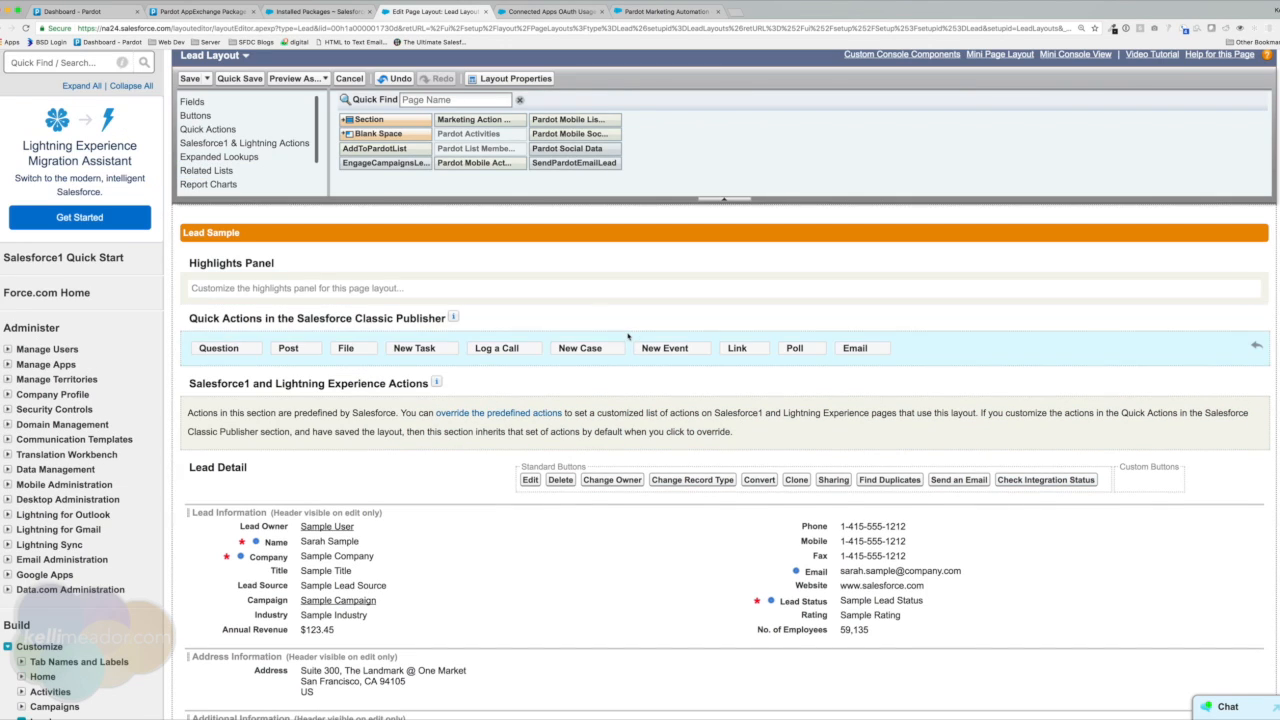
{"action": "scroll", "coordinate": [628, 335], "scroll_direction": "down", "scroll_amount": 1}
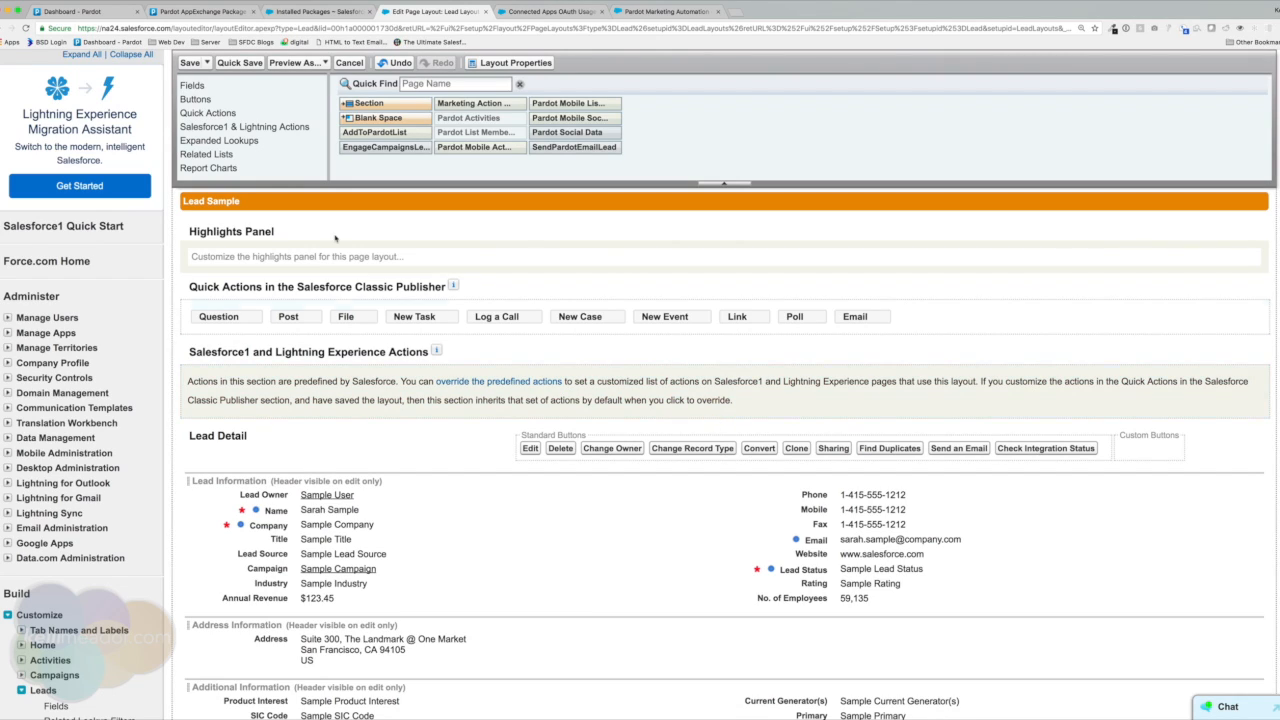
{"action": "left_click", "coordinate": [195, 100]}
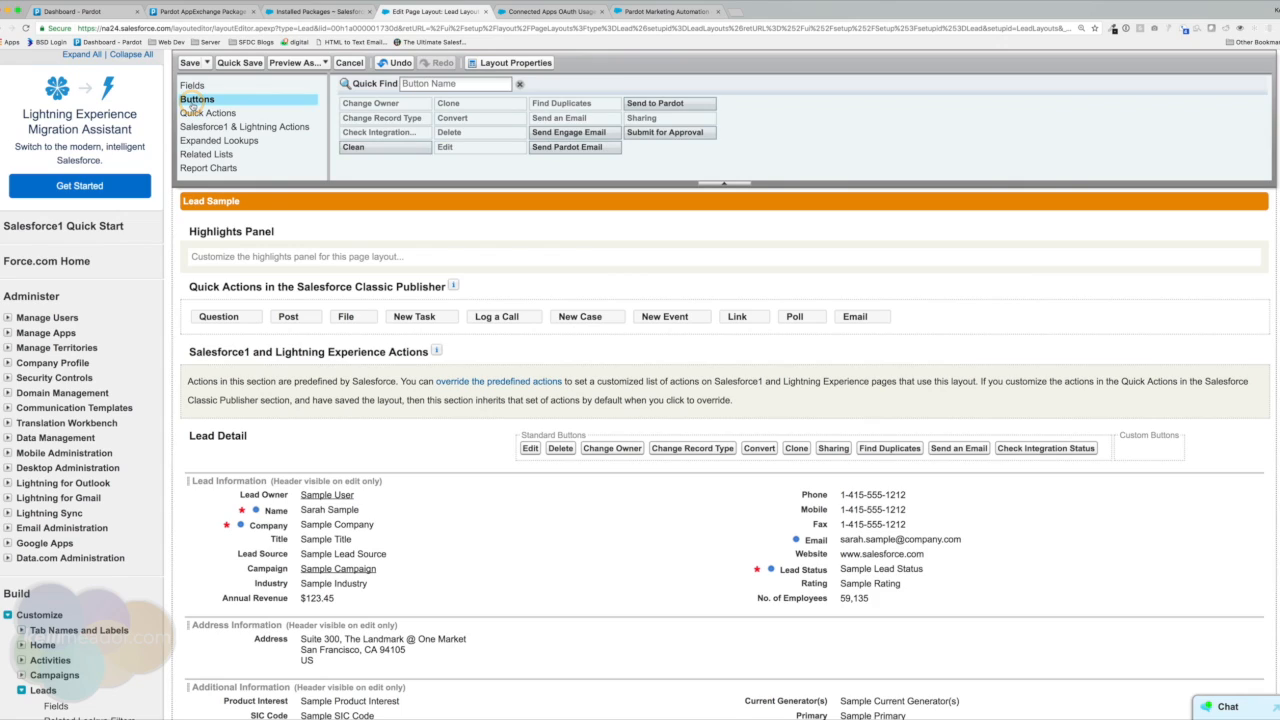
{"action": "left_click", "coordinate": [572, 149]}
{"action": "left_click_drag", "start_coordinate": [572, 149], "coordinate": [1060, 450]}
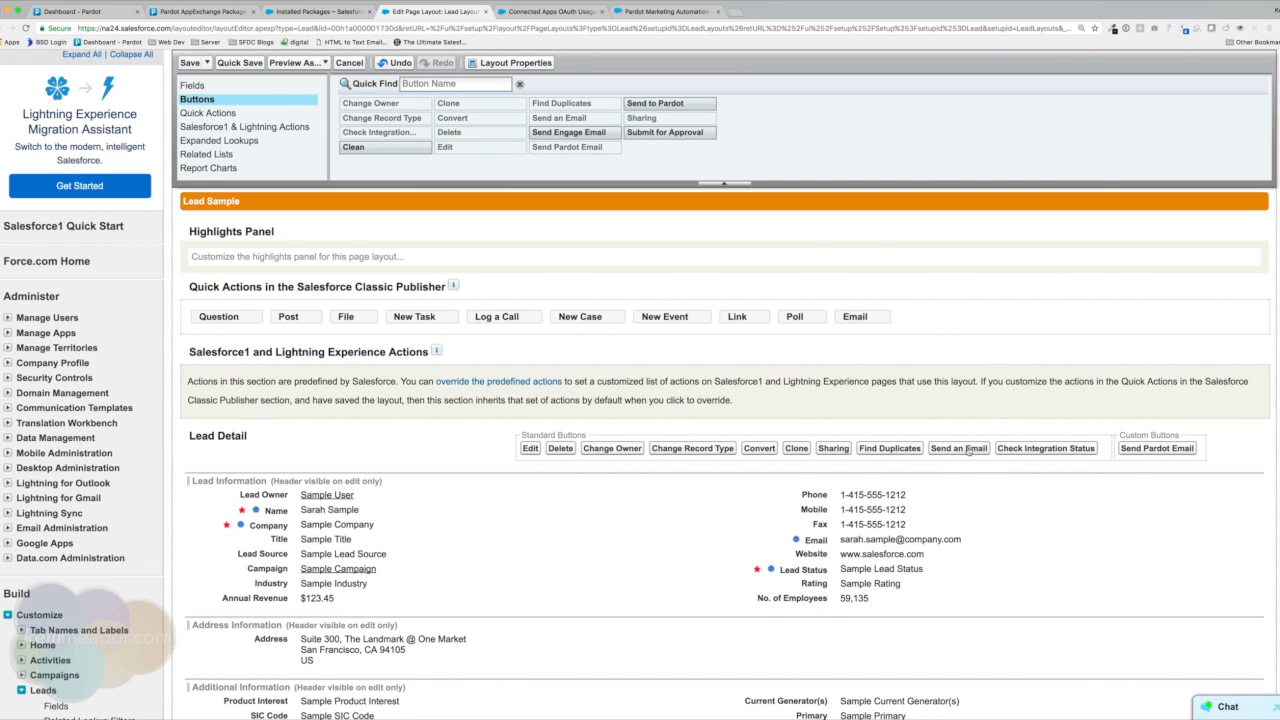
{"action": "left_click_drag", "start_coordinate": [958, 450], "coordinate": [704, 189]}
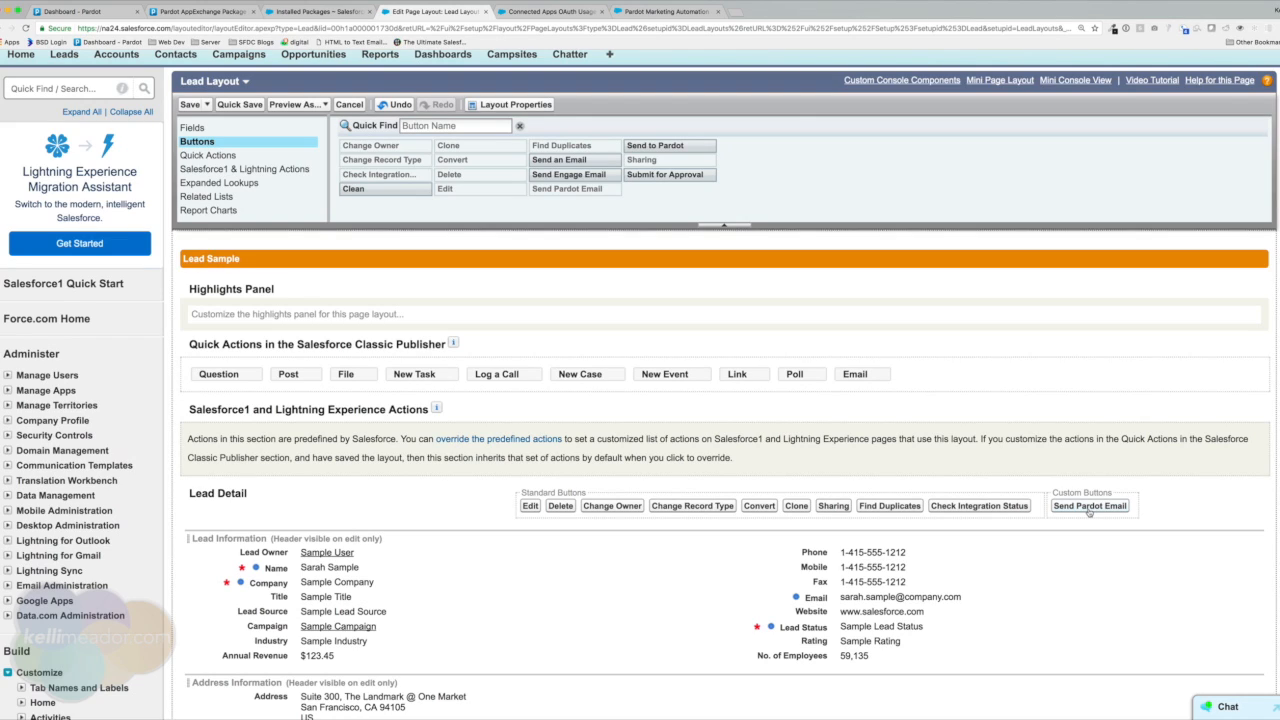
{"action": "left_click_drag", "start_coordinate": [1089, 511], "coordinate": [803, 186]}
Add Send Engage Email and Send to Pardot to the Lead Layout's custom buttons.
{"action": "left_click_drag", "start_coordinate": [550, 177], "coordinate": [1062, 508]}
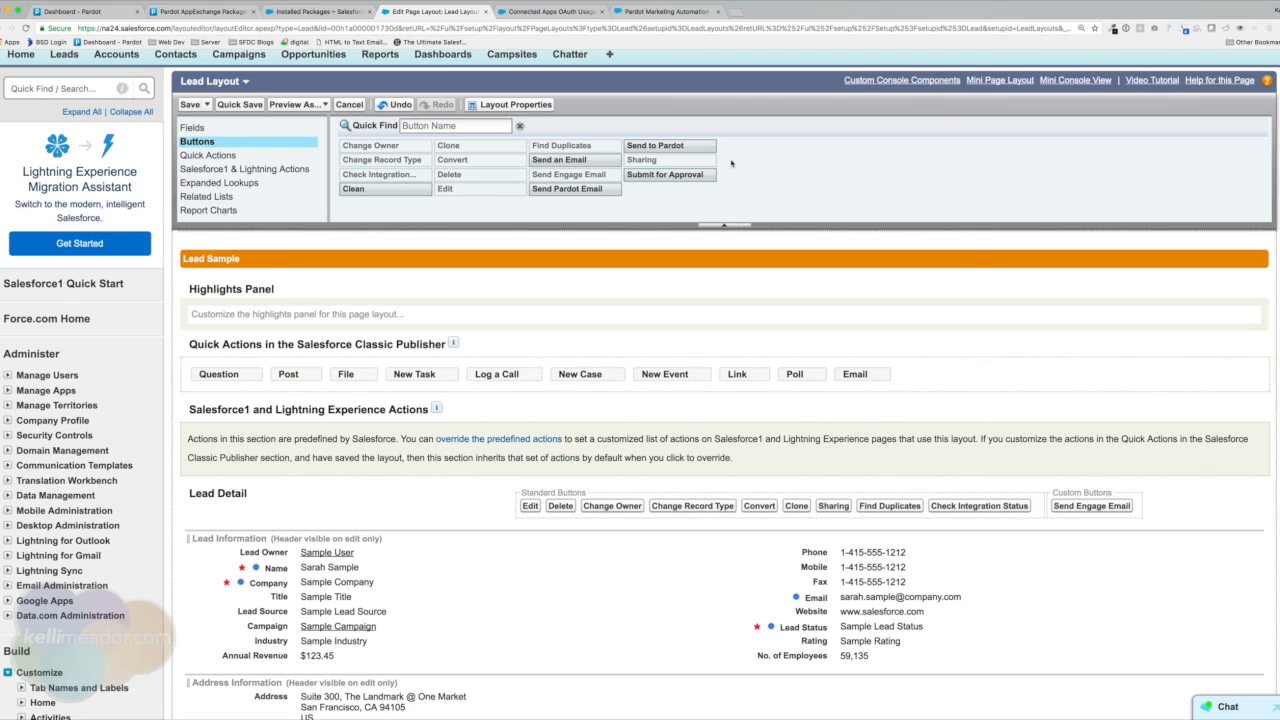
{"action": "left_click", "coordinate": [677, 146]}
{"action": "left_click_drag", "start_coordinate": [677, 146], "coordinate": [1048, 506]}
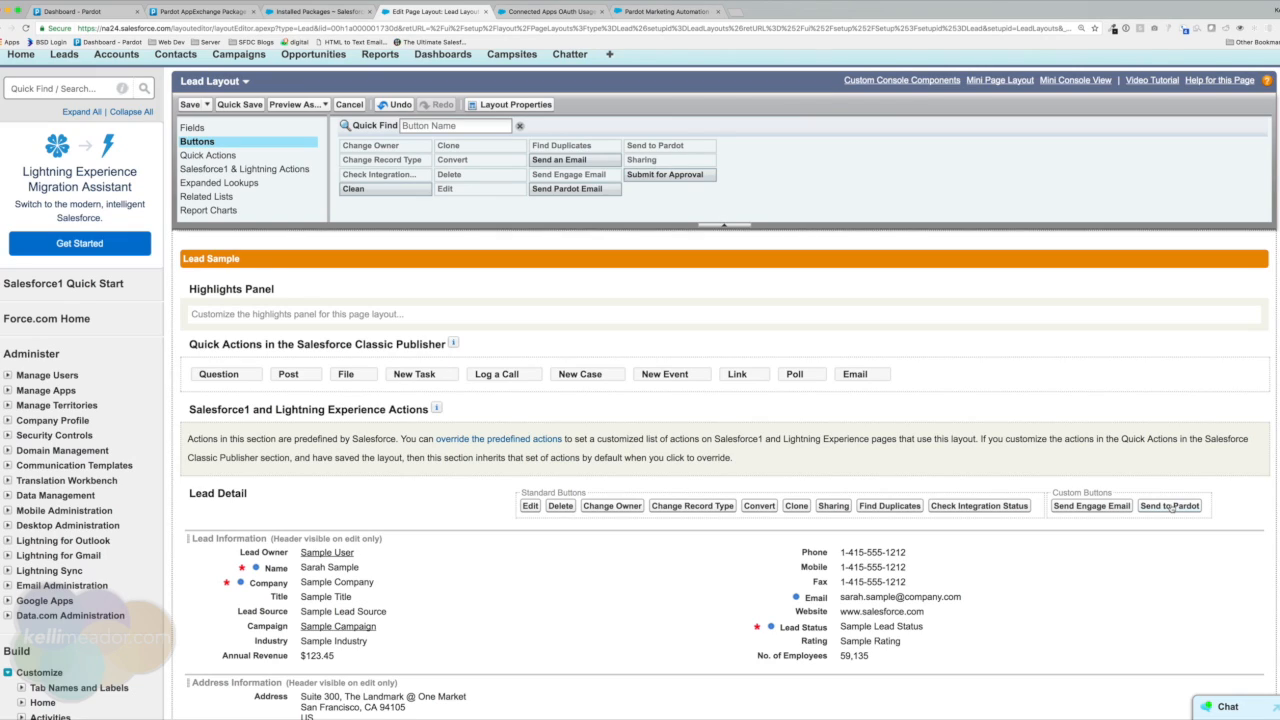
{"action": "scroll", "coordinate": [392, 201], "scroll_direction": "down", "scroll_amount": 2}
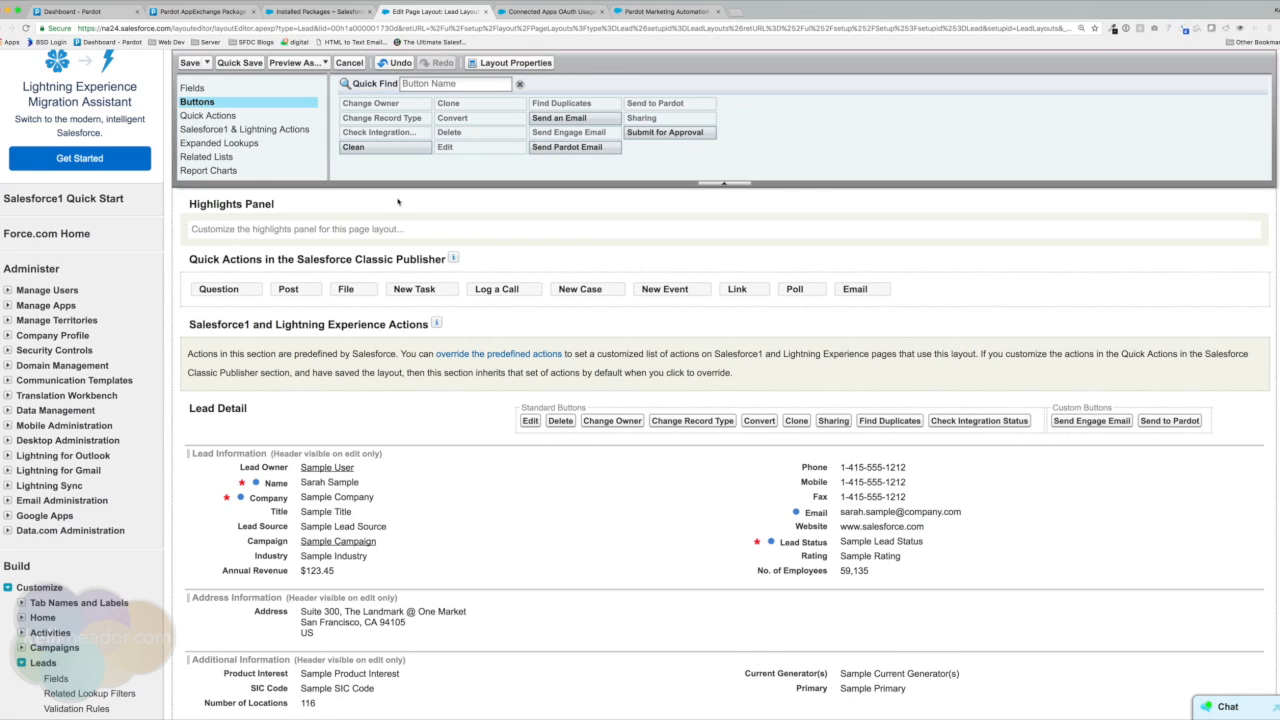
{"action": "left_click", "coordinate": [212, 158]}
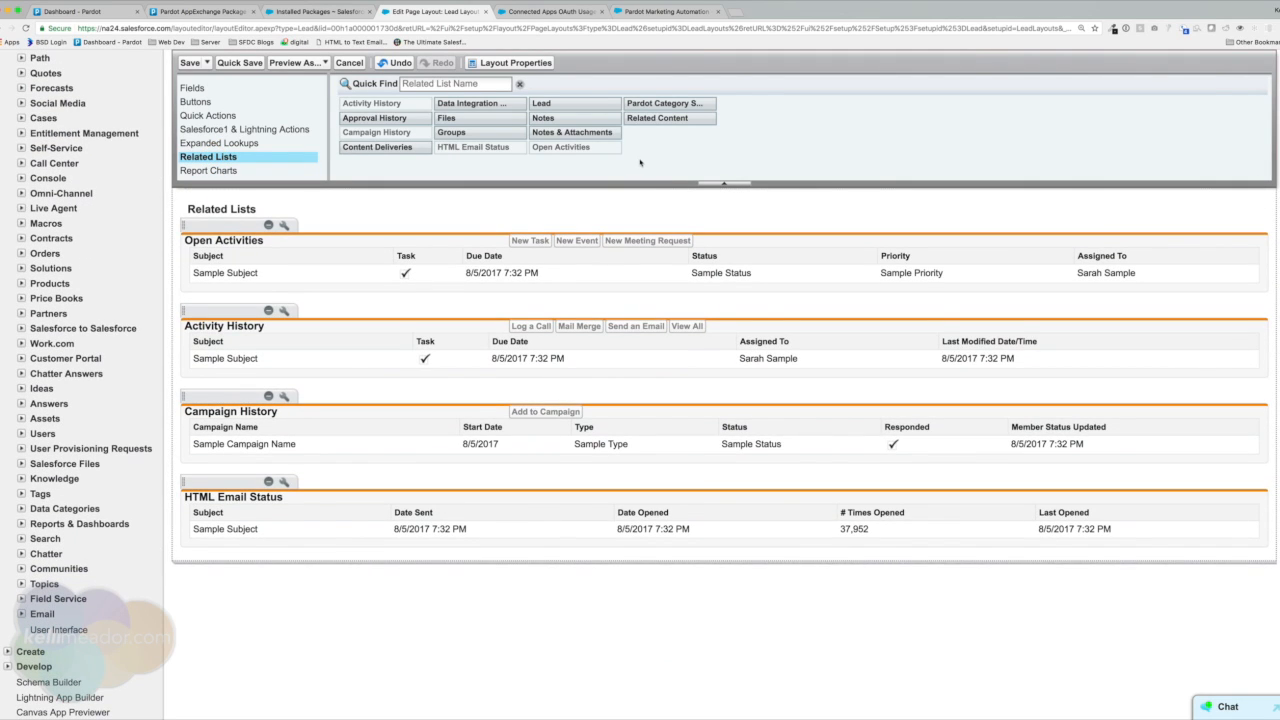
Add the Pardot Category Scores related list and remove its Lead Score ID column.
{"action": "left_click_drag", "start_coordinate": [648, 105], "coordinate": [537, 232]}
{"action": "scroll", "coordinate": [433, 273], "scroll_direction": "up", "scroll_amount": 1}
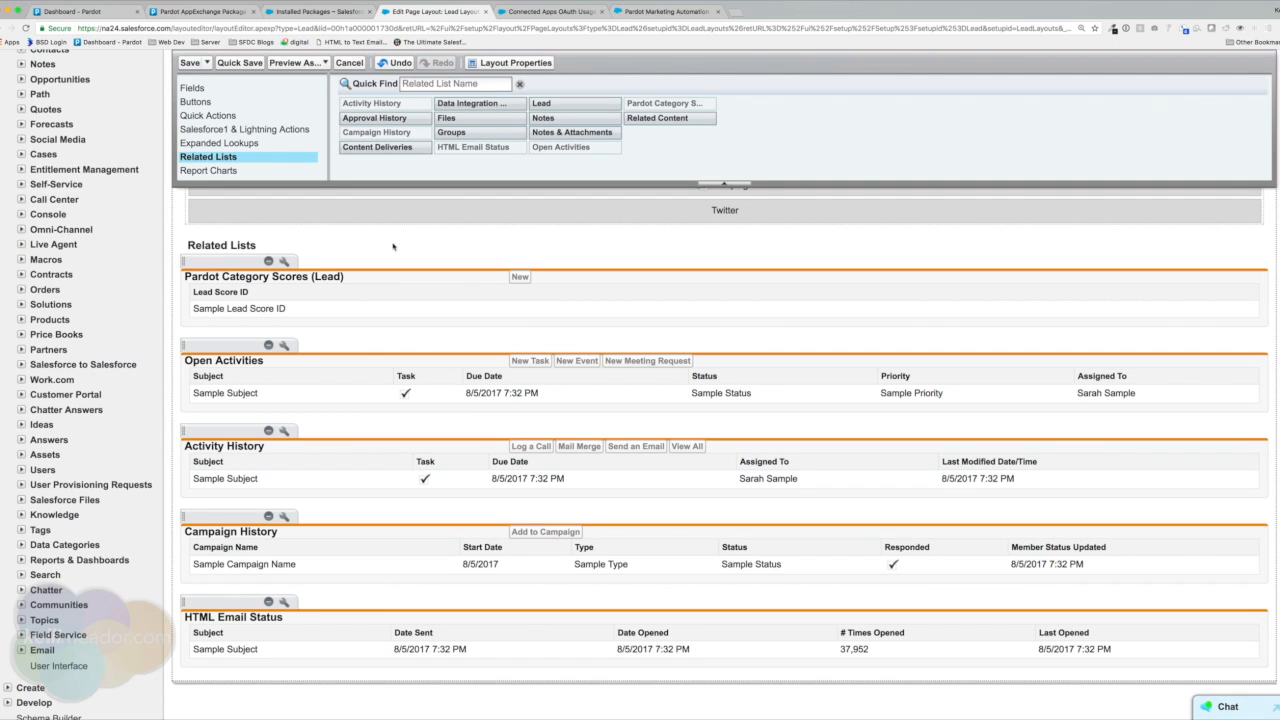
{"action": "left_click", "coordinate": [285, 262]}
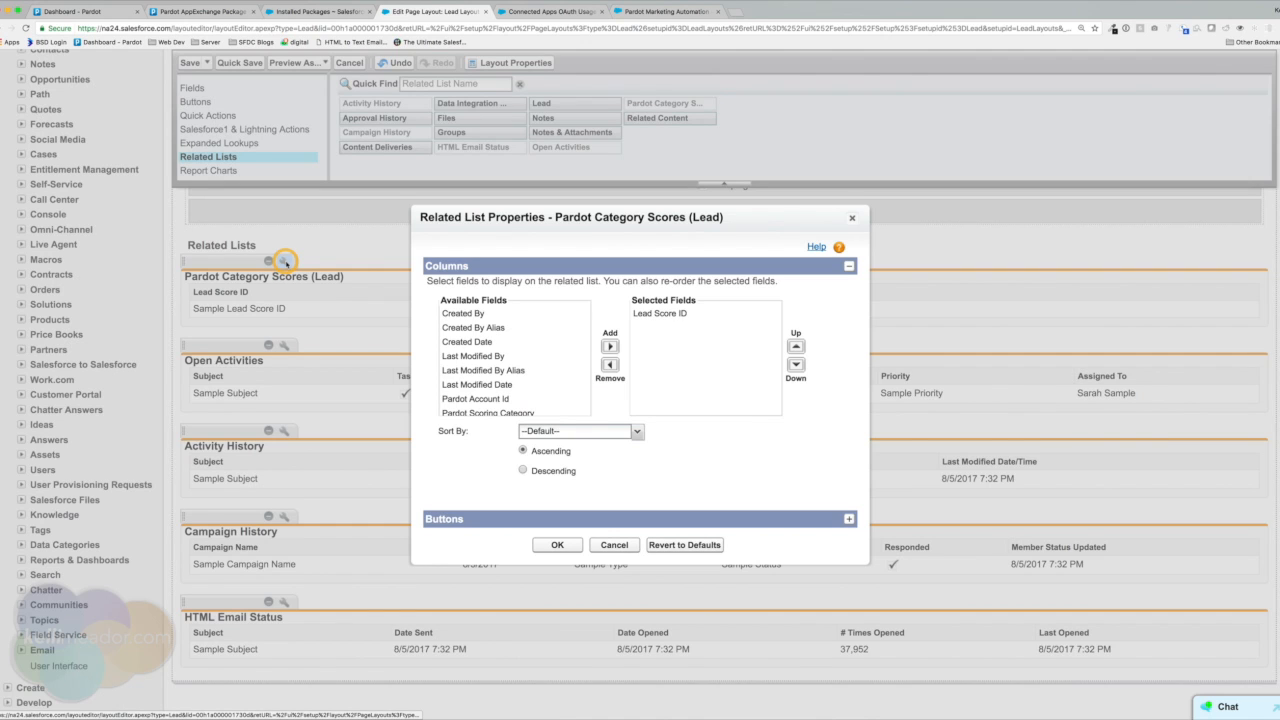
{"action": "left_click", "coordinate": [668, 314]}
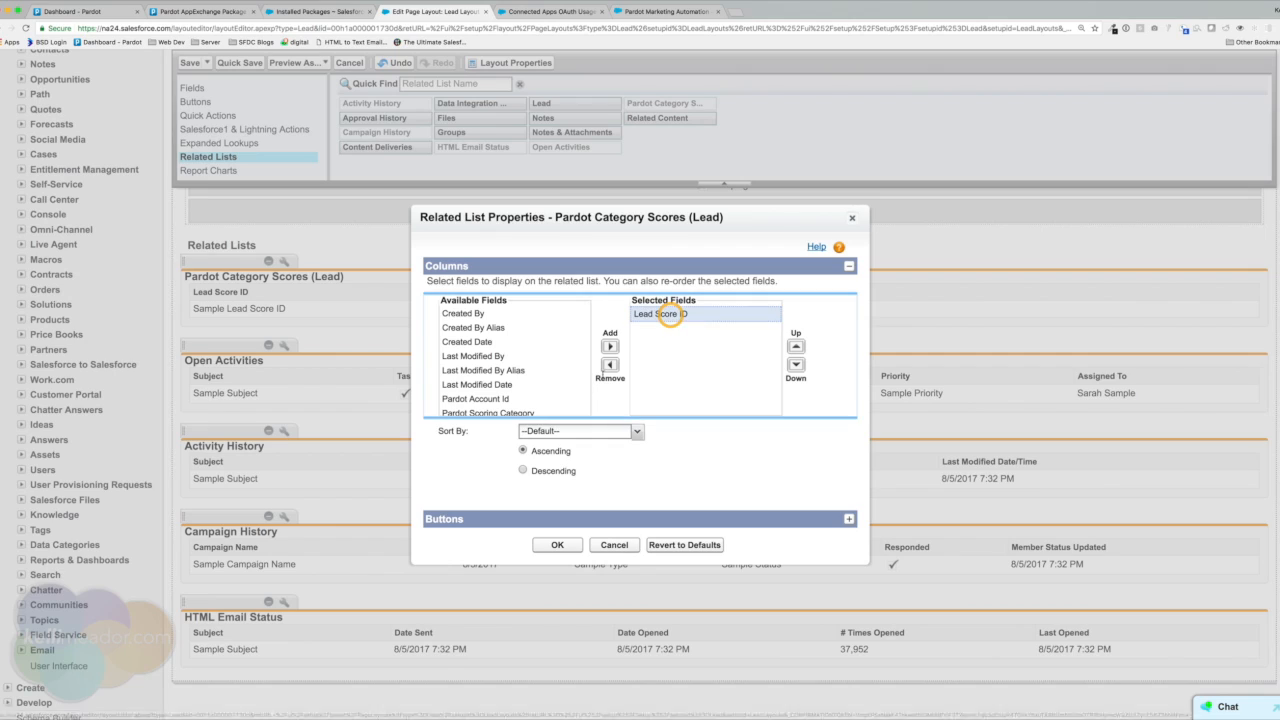
{"action": "left_click", "coordinate": [609, 365]}
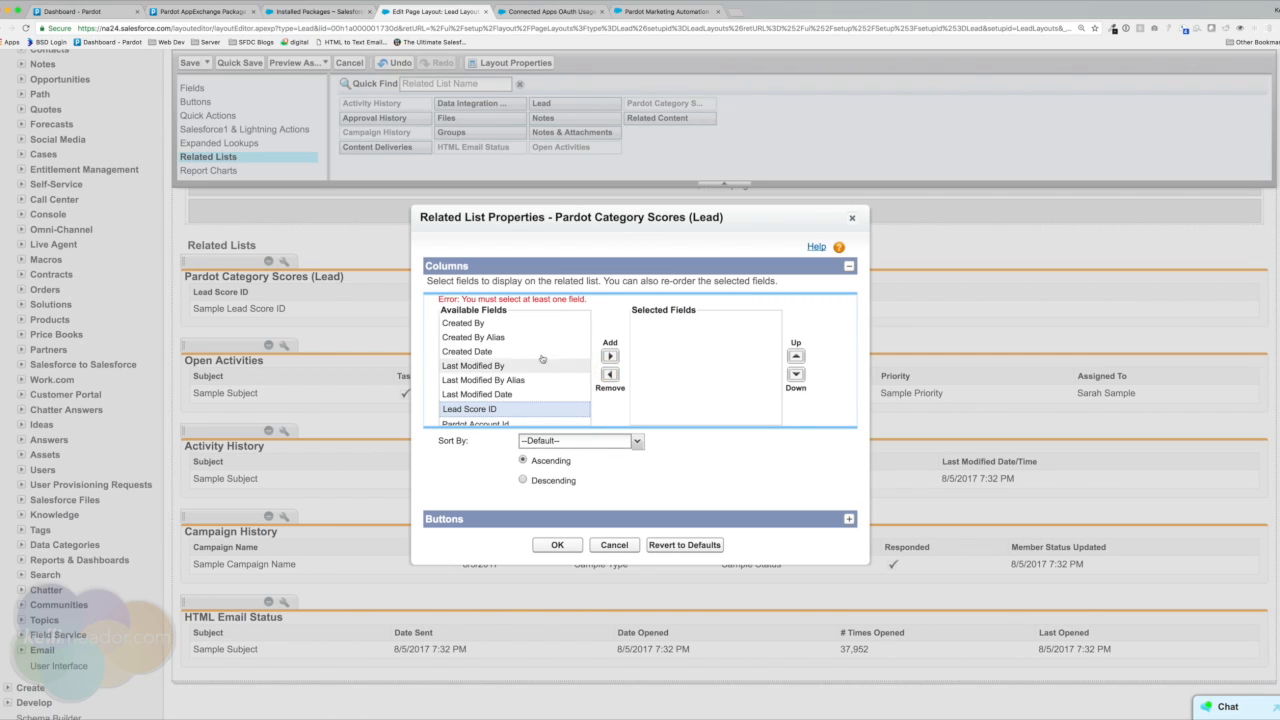
{"action": "scroll", "coordinate": [510, 412], "scroll_direction": "down", "scroll_amount": 3}
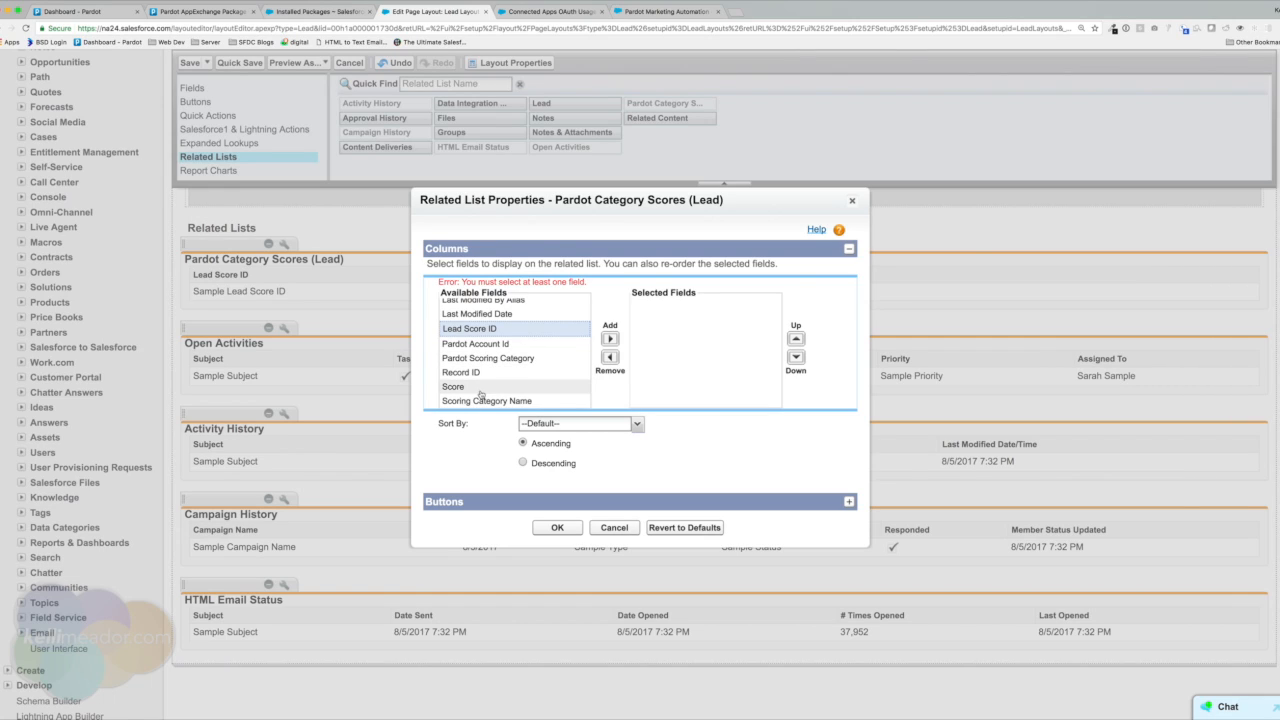
Show Scoring Category Name, Score and Last Modified Date as the related list's columns.
{"action": "left_click", "coordinate": [481, 400]}
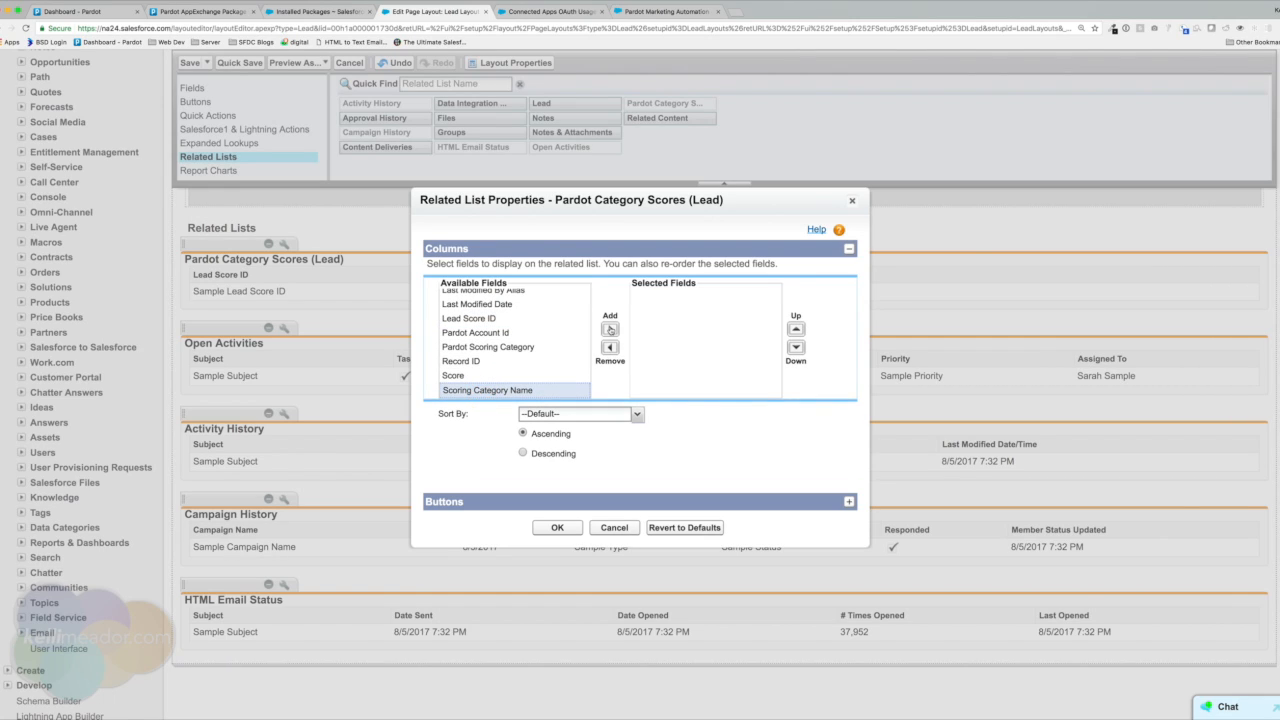
{"action": "left_click", "coordinate": [610, 329]}
{"action": "left_click", "coordinate": [468, 391]}
{"action": "left_click", "coordinate": [610, 329]}
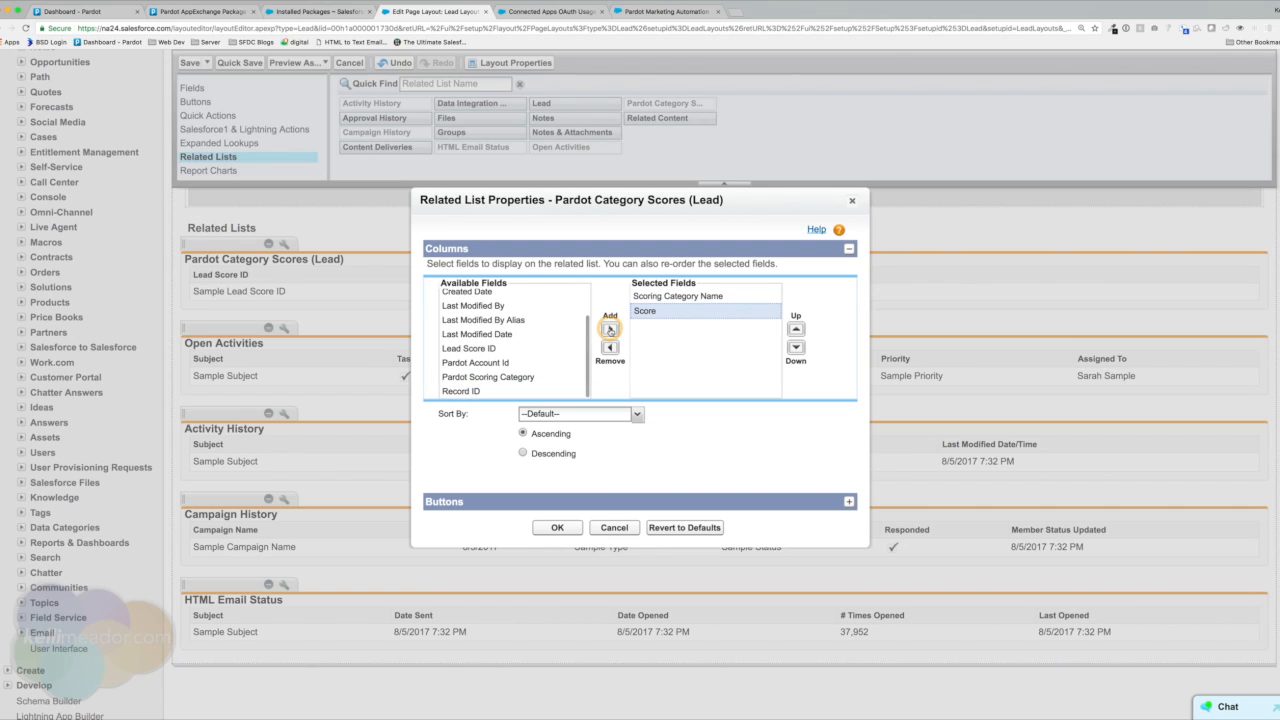
{"action": "left_click", "coordinate": [484, 334]}
{"action": "left_click", "coordinate": [610, 329]}
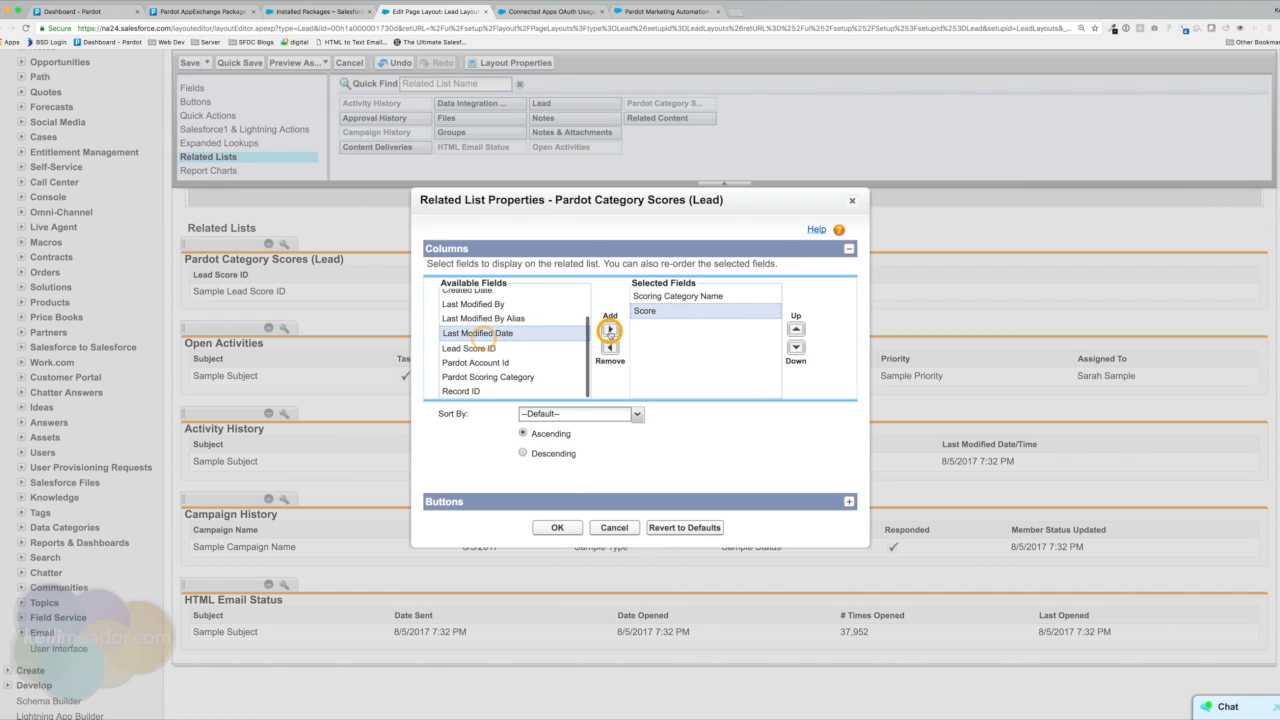
{"action": "left_click", "coordinate": [566, 528]}
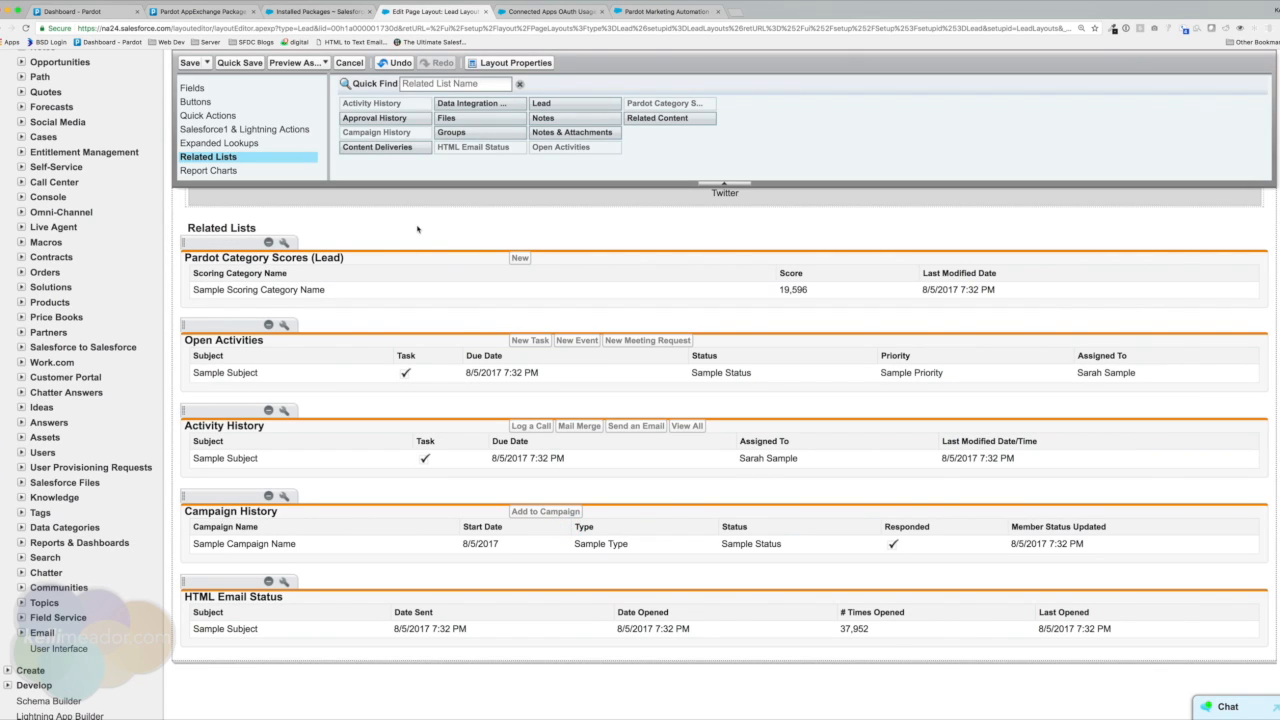
{"action": "scroll", "coordinate": [421, 229], "scroll_direction": "up", "scroll_amount": 1}
Save the Lead Layout, overwriting users' personal related list customisations.
{"action": "scroll", "coordinate": [421, 229], "scroll_direction": "up", "scroll_amount": 15}
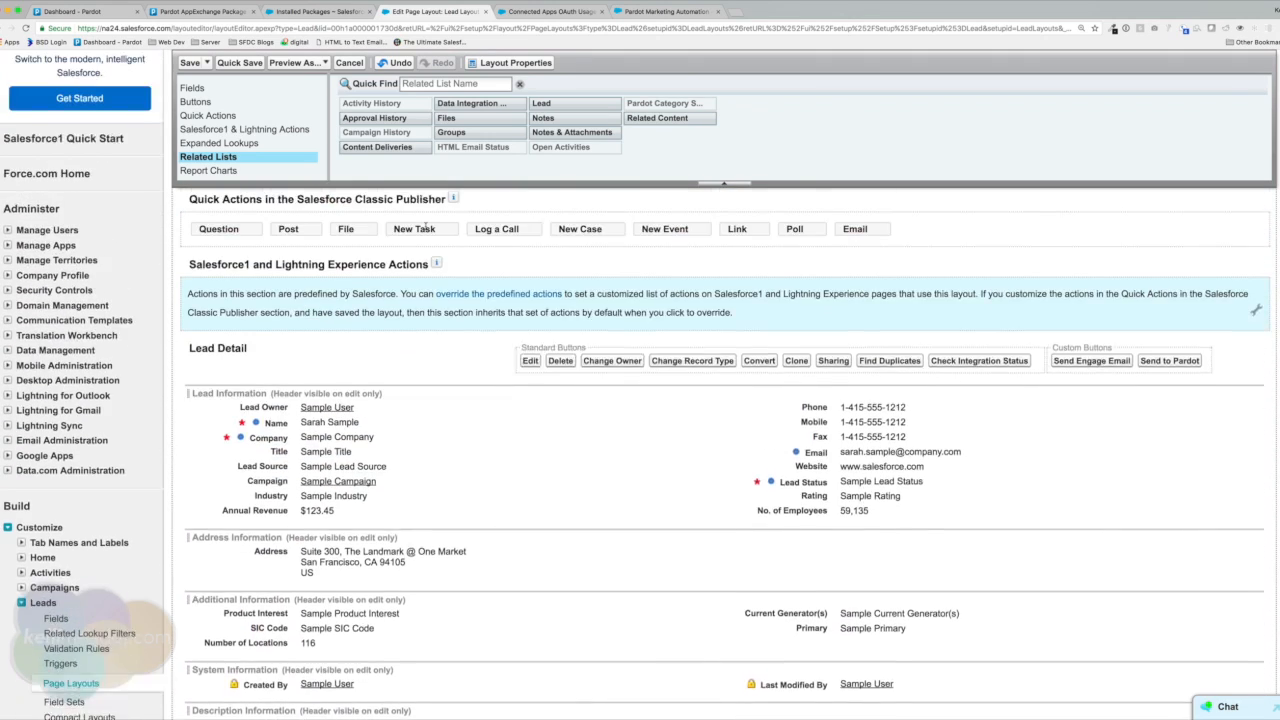
{"action": "scroll", "coordinate": [426, 229], "scroll_direction": "up", "scroll_amount": 5}
{"action": "left_click", "coordinate": [187, 124]}
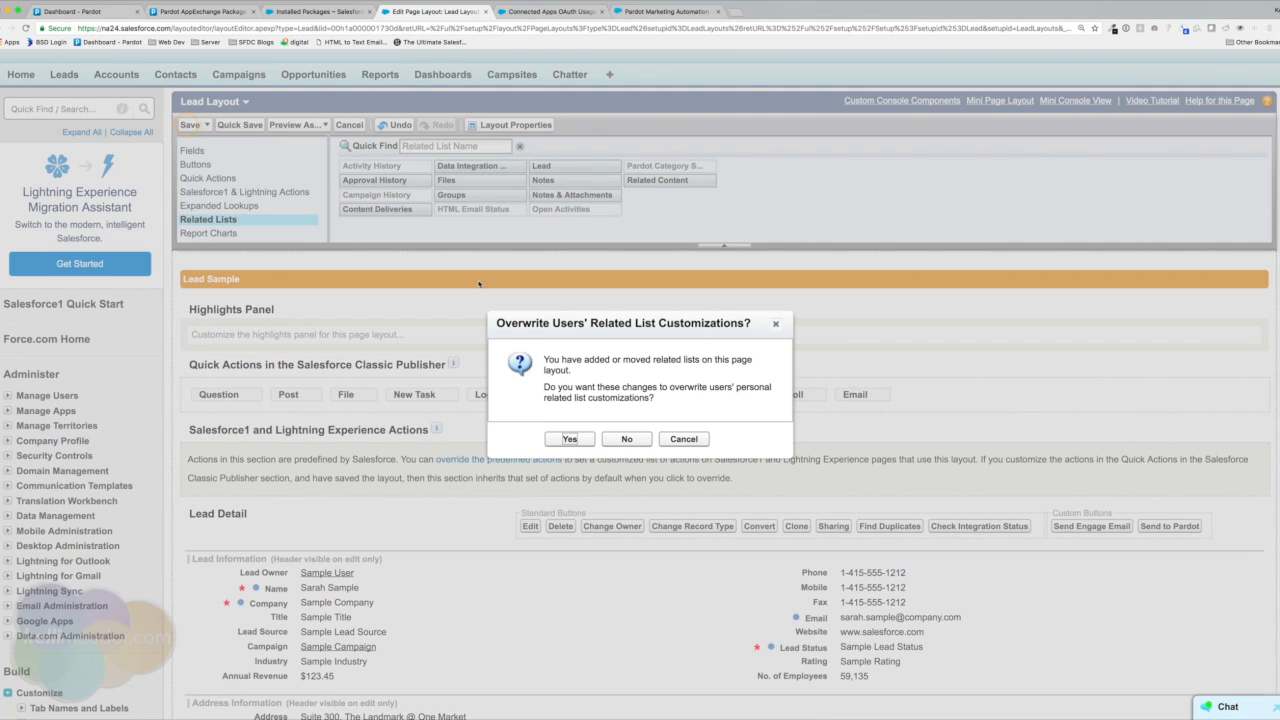
{"action": "left_click", "coordinate": [569, 438]}
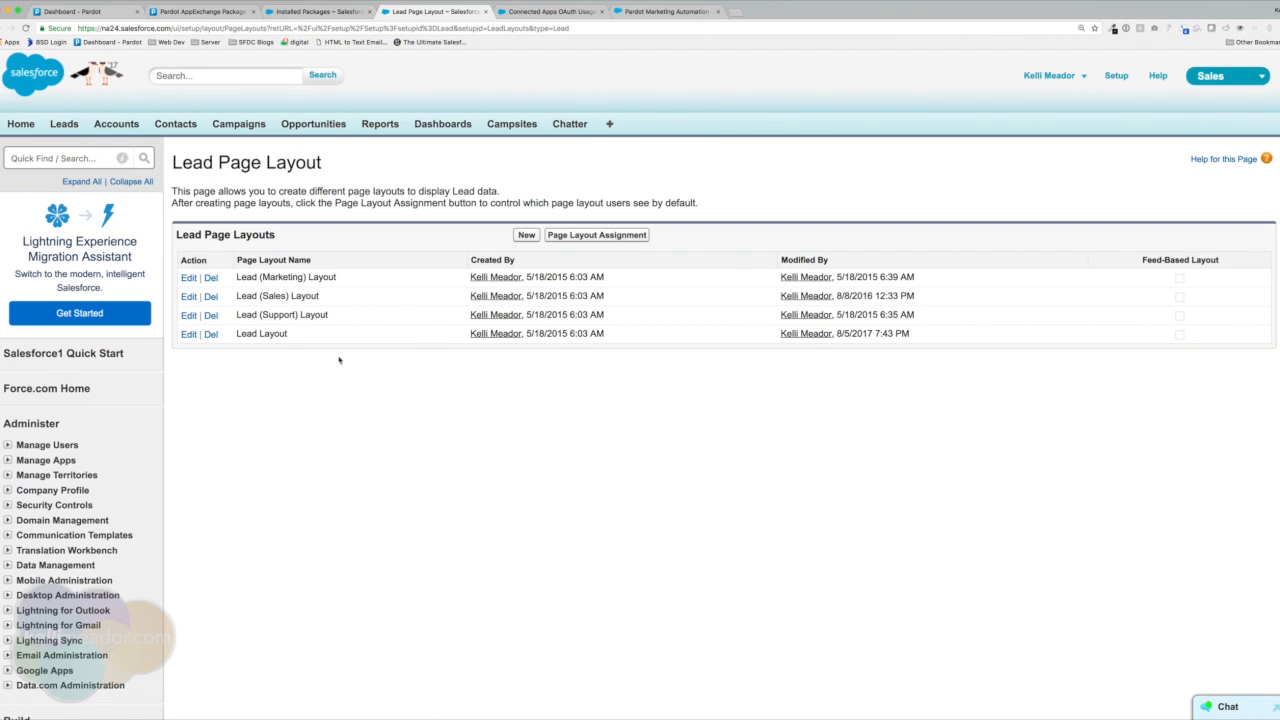
{"action": "left_click_drag", "start_coordinate": [234, 334], "coordinate": [304, 334]}
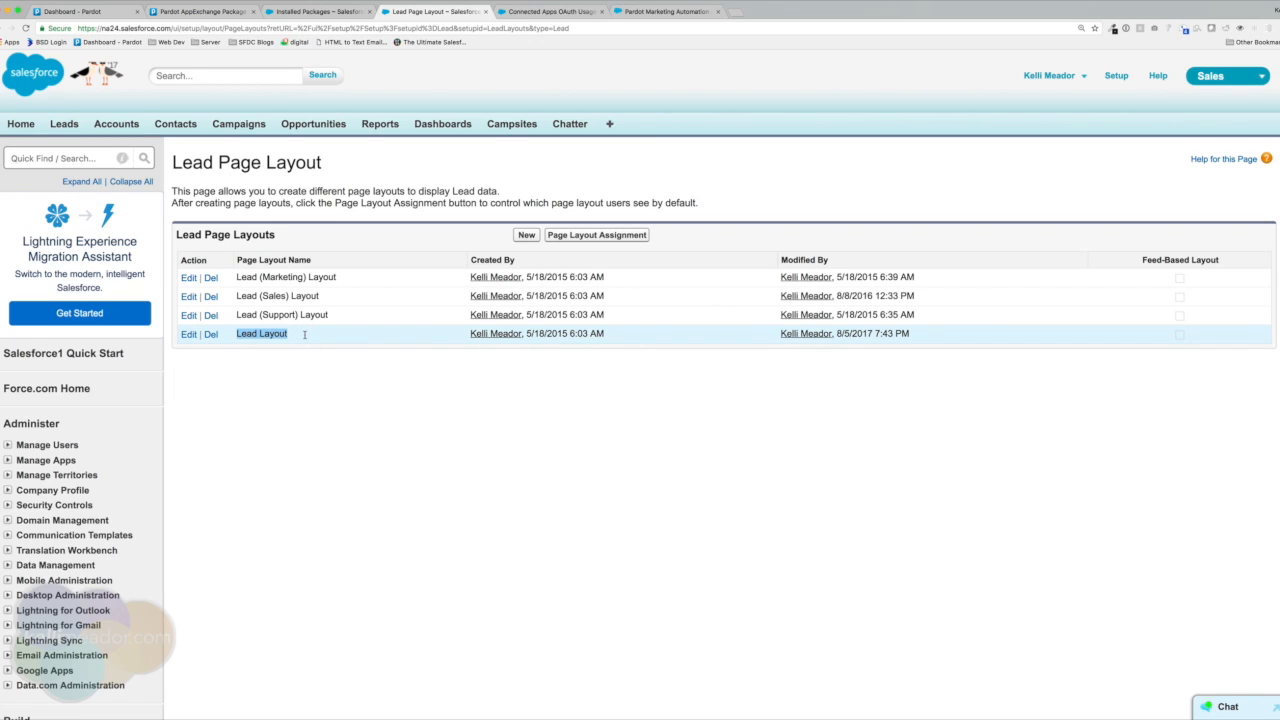
Search Setup for 'contac', go to Contact Page Layouts and edit the Contact Layout.
{"action": "left_click", "coordinate": [49, 160]}
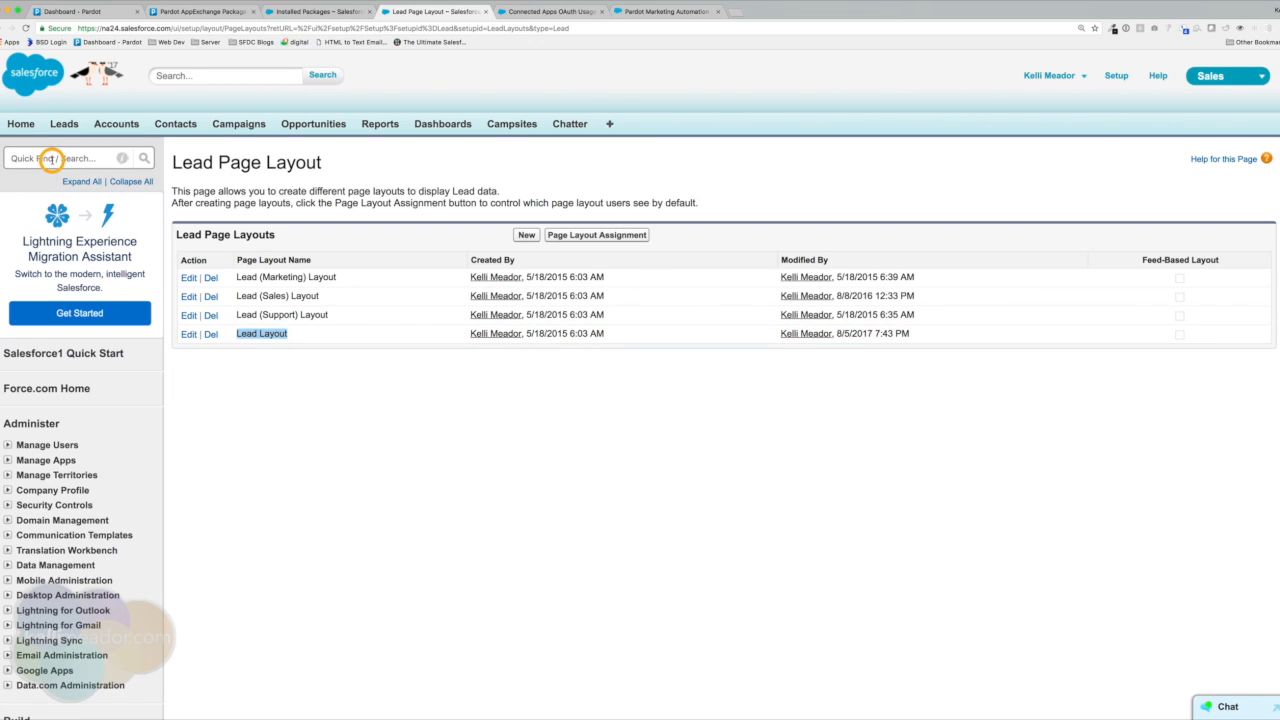
{"action": "type", "text": "contact"}
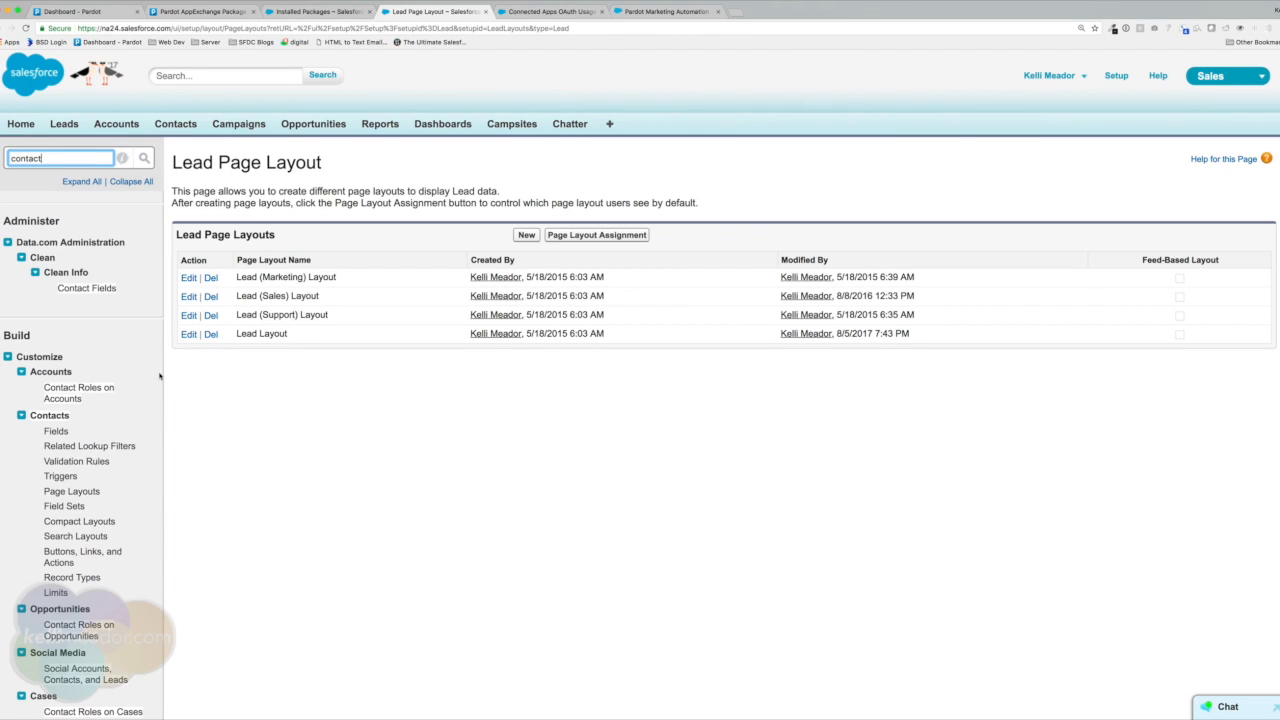
{"action": "left_click", "coordinate": [72, 491]}
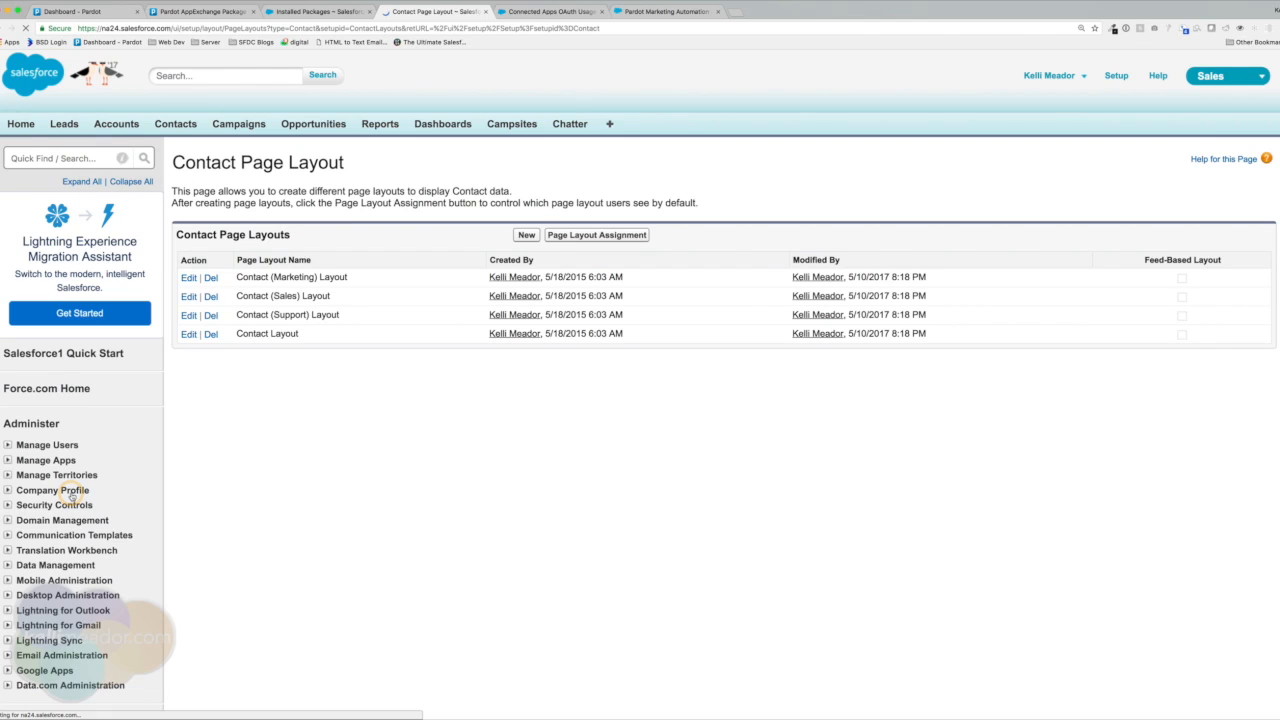
{"action": "left_click_drag", "start_coordinate": [234, 334], "coordinate": [302, 335]}
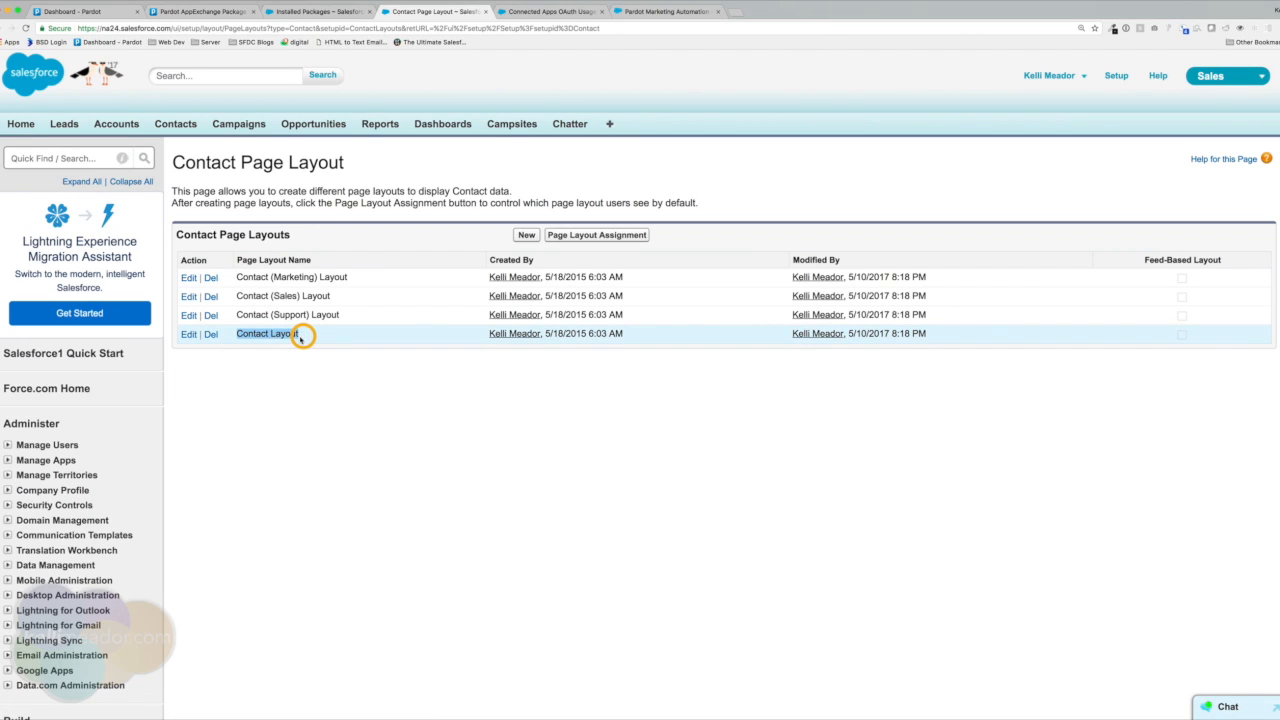
{"action": "left_click", "coordinate": [187, 335]}
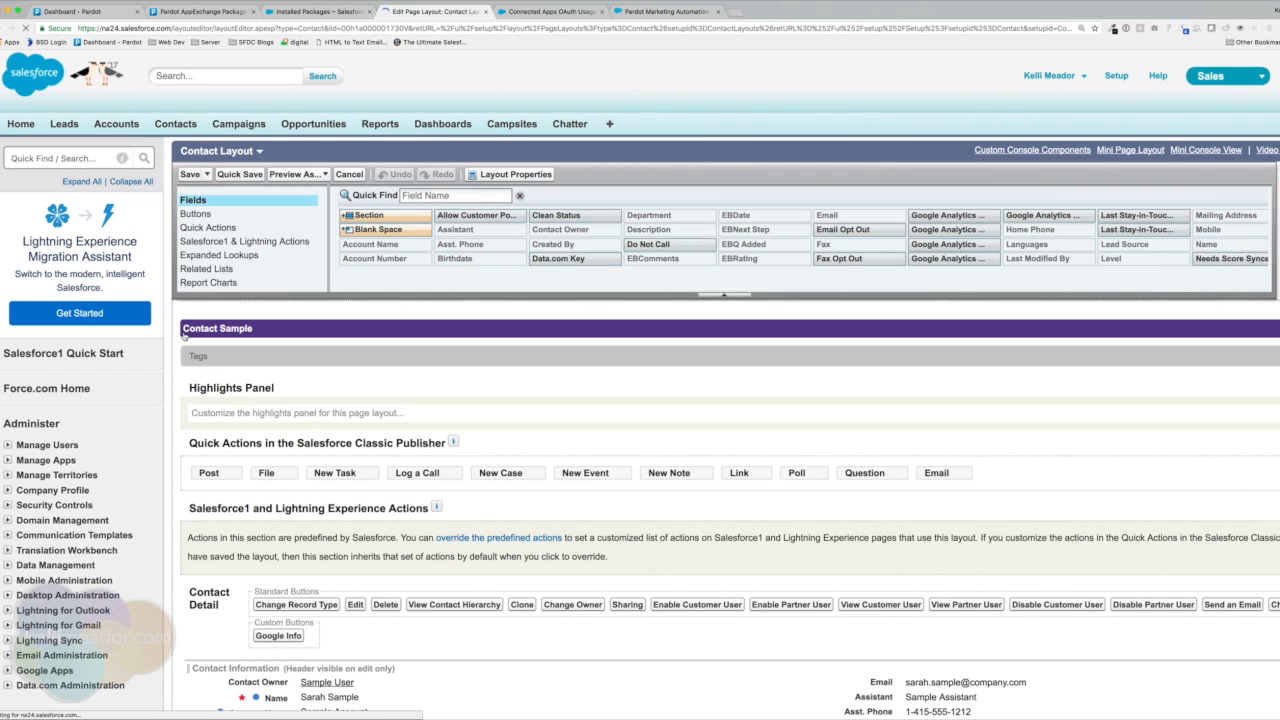
Insert a new section named 'Pardot Details' below Phone Numbers on the Contact Layout.
{"action": "left_click_drag", "start_coordinate": [366, 216], "coordinate": [424, 686]}
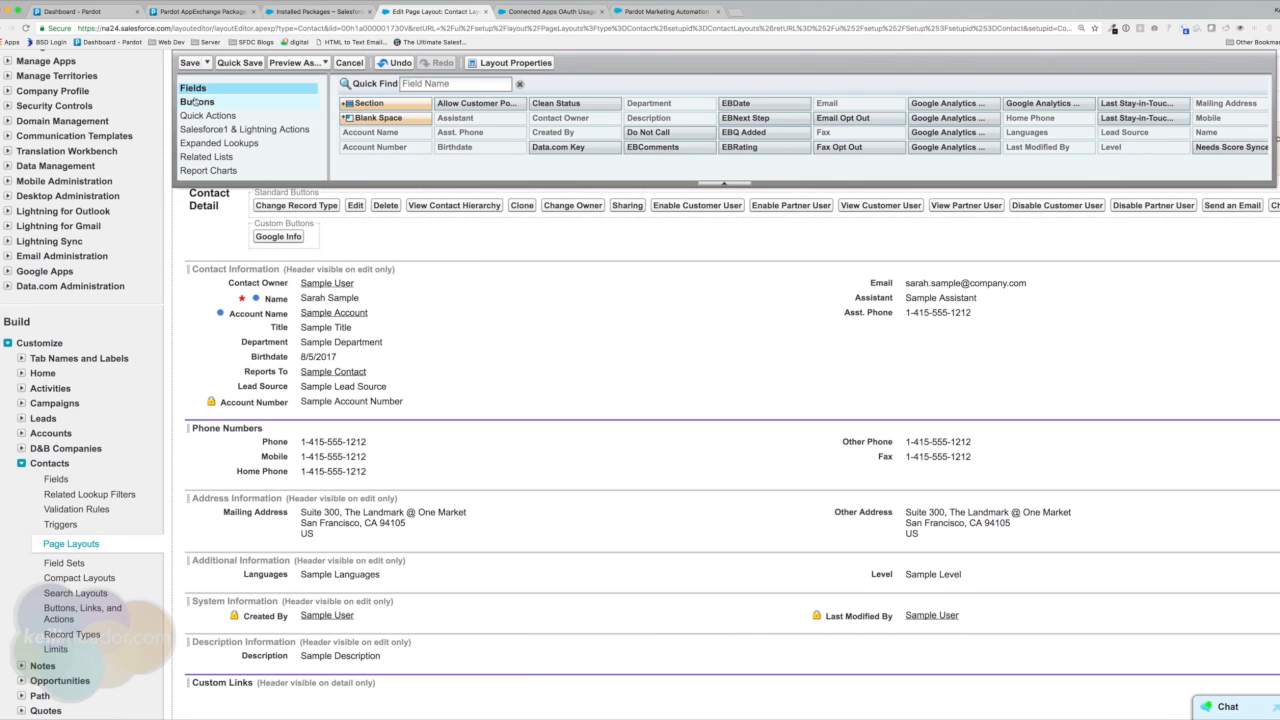
{"action": "left_click_drag", "start_coordinate": [368, 103], "coordinate": [307, 484]}
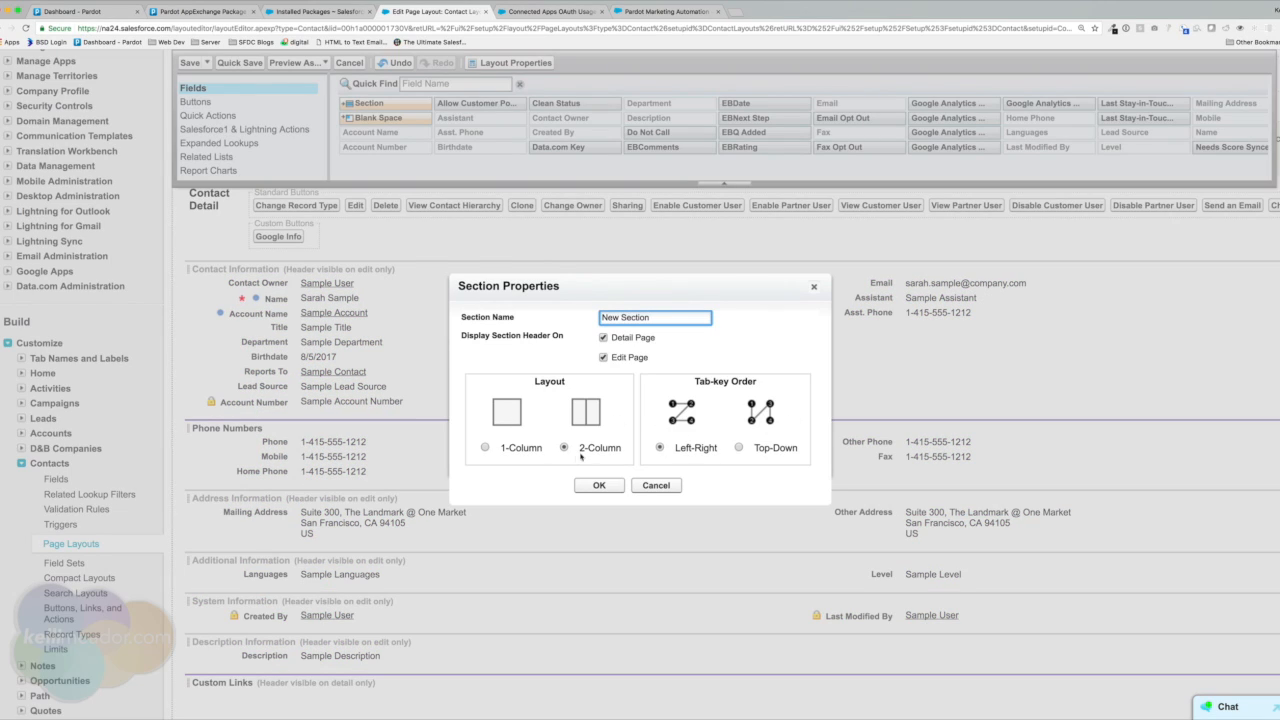
{"action": "left_click_drag", "start_coordinate": [652, 317], "coordinate": [593, 315]}
{"action": "type", "text": "Pardot Details"}
{"action": "left_click", "coordinate": [598, 486]}
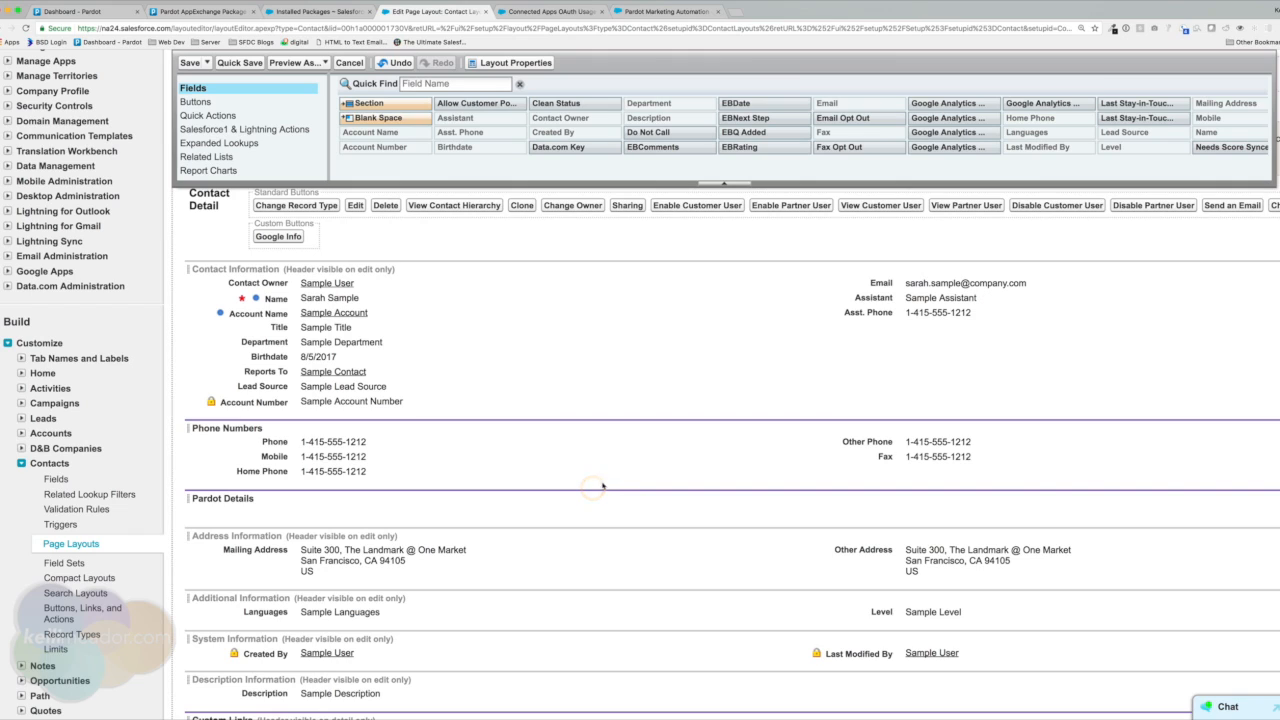
Place Pardot Campaign, Grade, Score (left) and First Activity, Last Activity, Notes (right) in the Contact's Pardot Details.
{"action": "scroll", "coordinate": [925, 140], "scroll_direction": "right", "scroll_amount": 10}
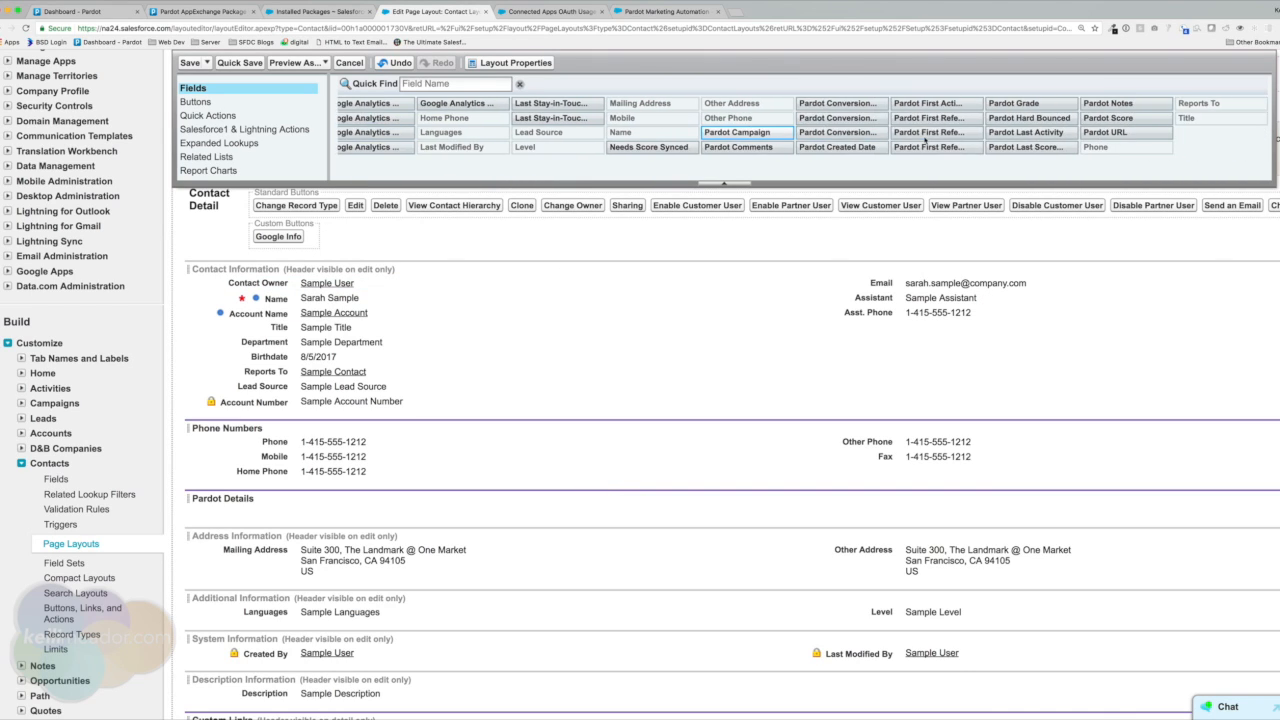
{"action": "left_click", "coordinate": [748, 133]}
{"action": "left_click_drag", "start_coordinate": [748, 133], "coordinate": [247, 510]}
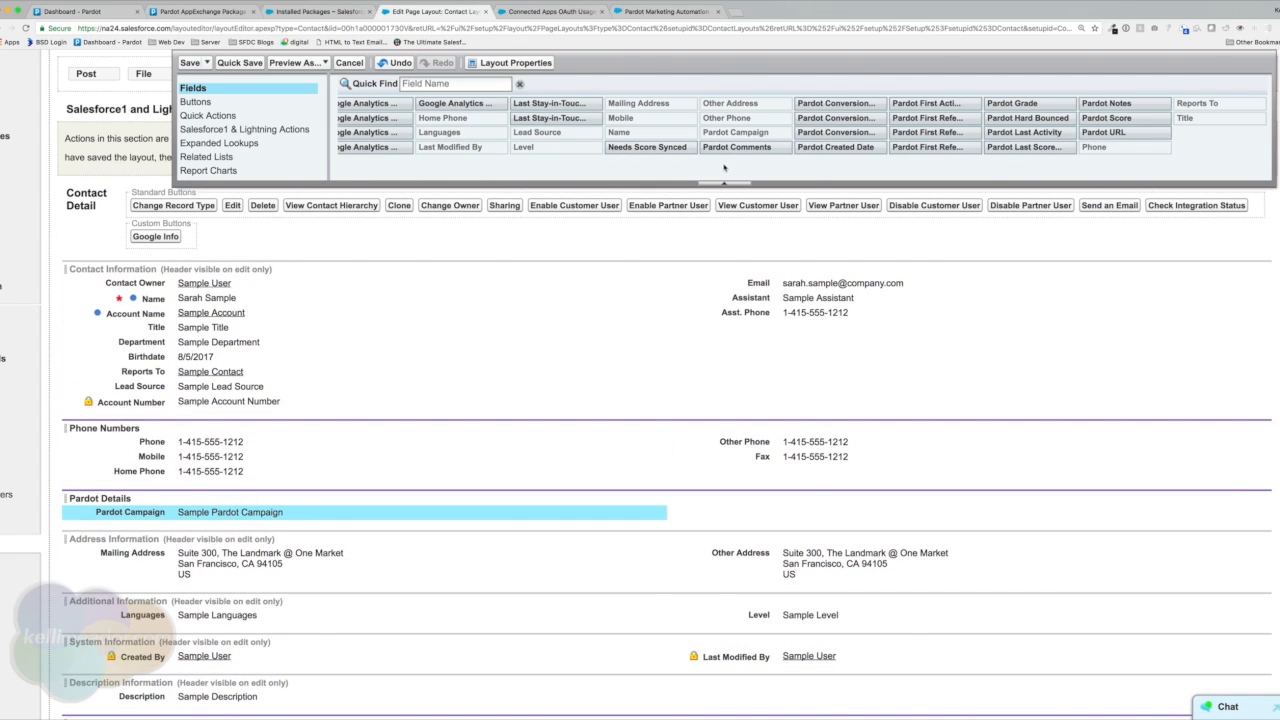
{"action": "left_click_drag", "start_coordinate": [1012, 103], "coordinate": [335, 526]}
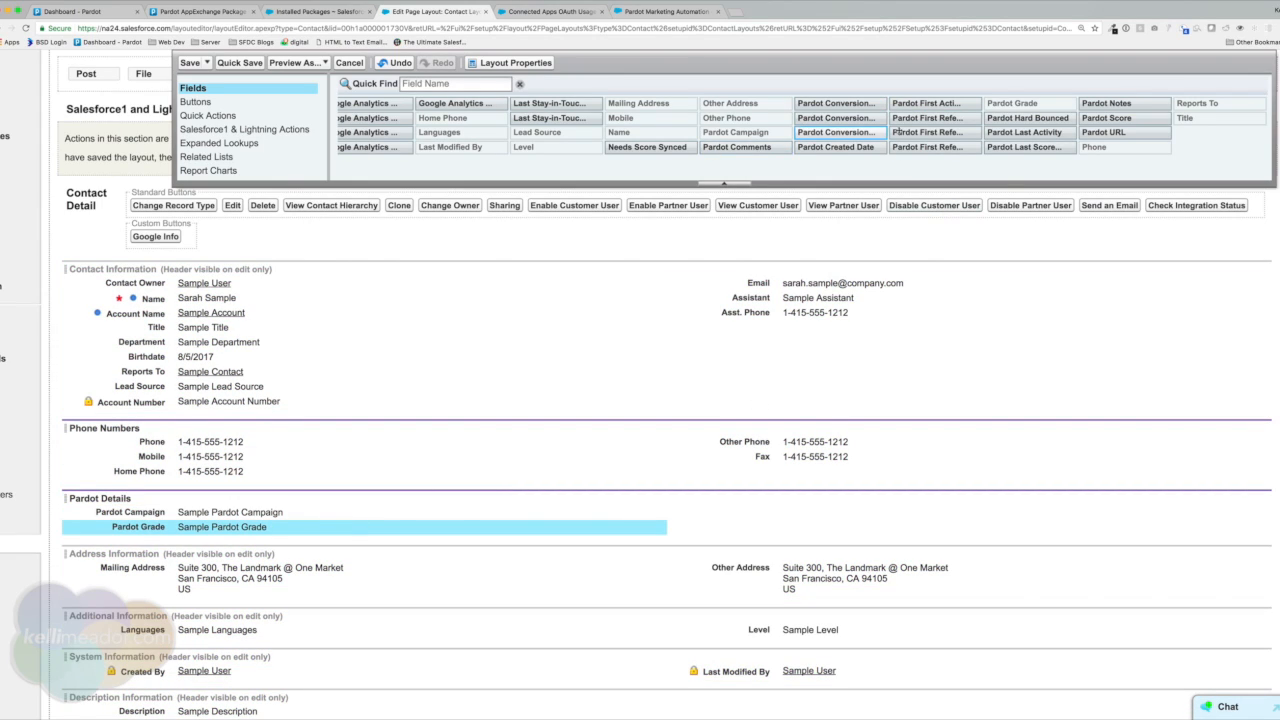
{"action": "left_click_drag", "start_coordinate": [1106, 118], "coordinate": [254, 540]}
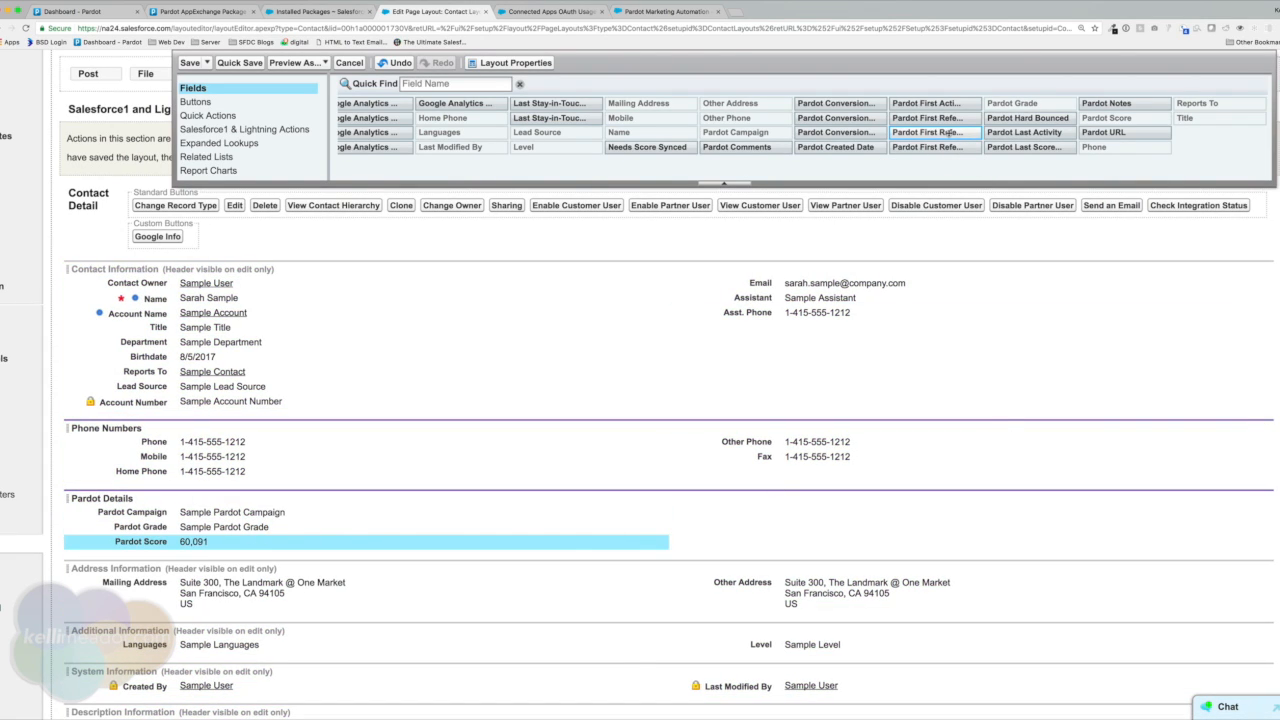
{"action": "left_click_drag", "start_coordinate": [928, 103], "coordinate": [835, 510]}
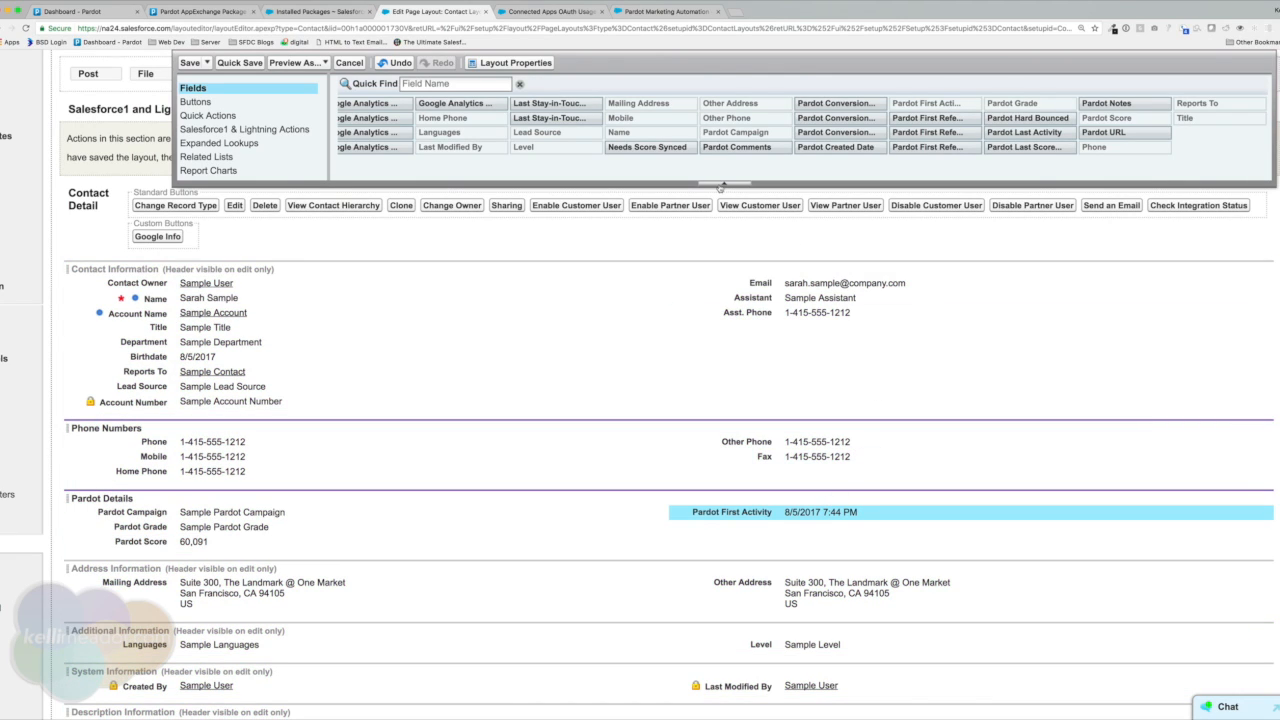
{"action": "left_click_drag", "start_coordinate": [1020, 132], "coordinate": [751, 528]}
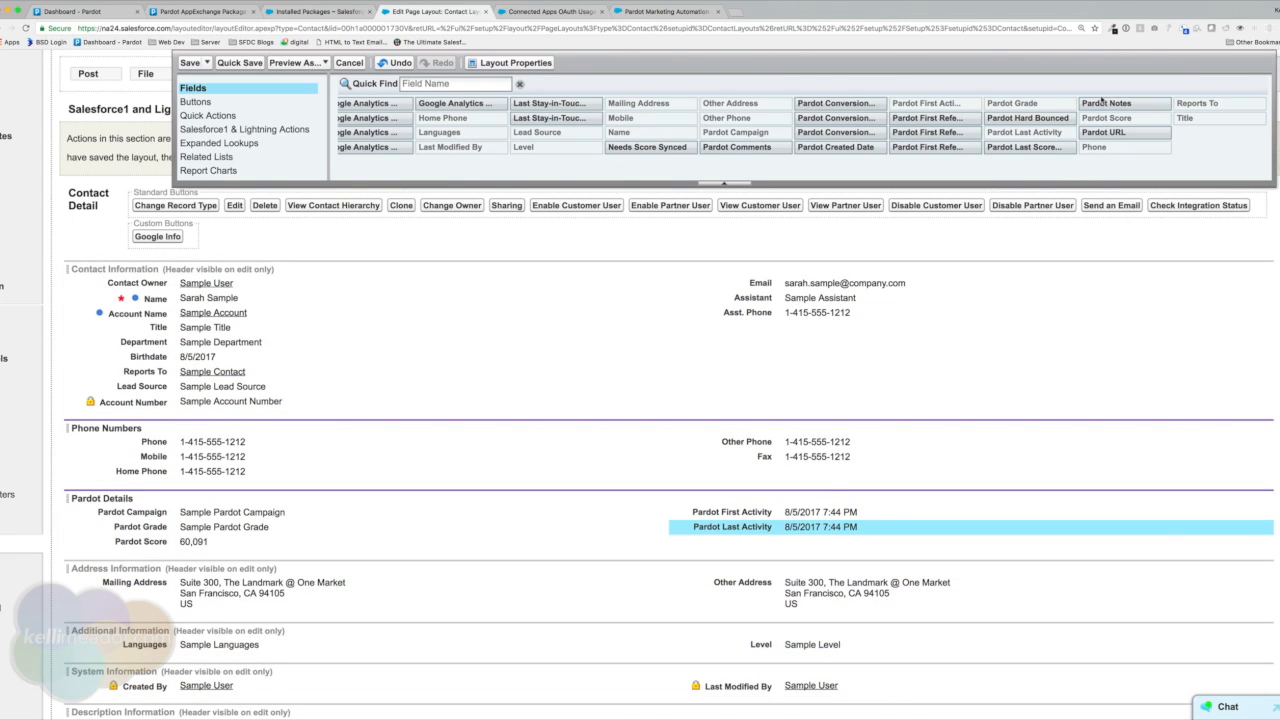
{"action": "left_click_drag", "start_coordinate": [1108, 103], "coordinate": [787, 541]}
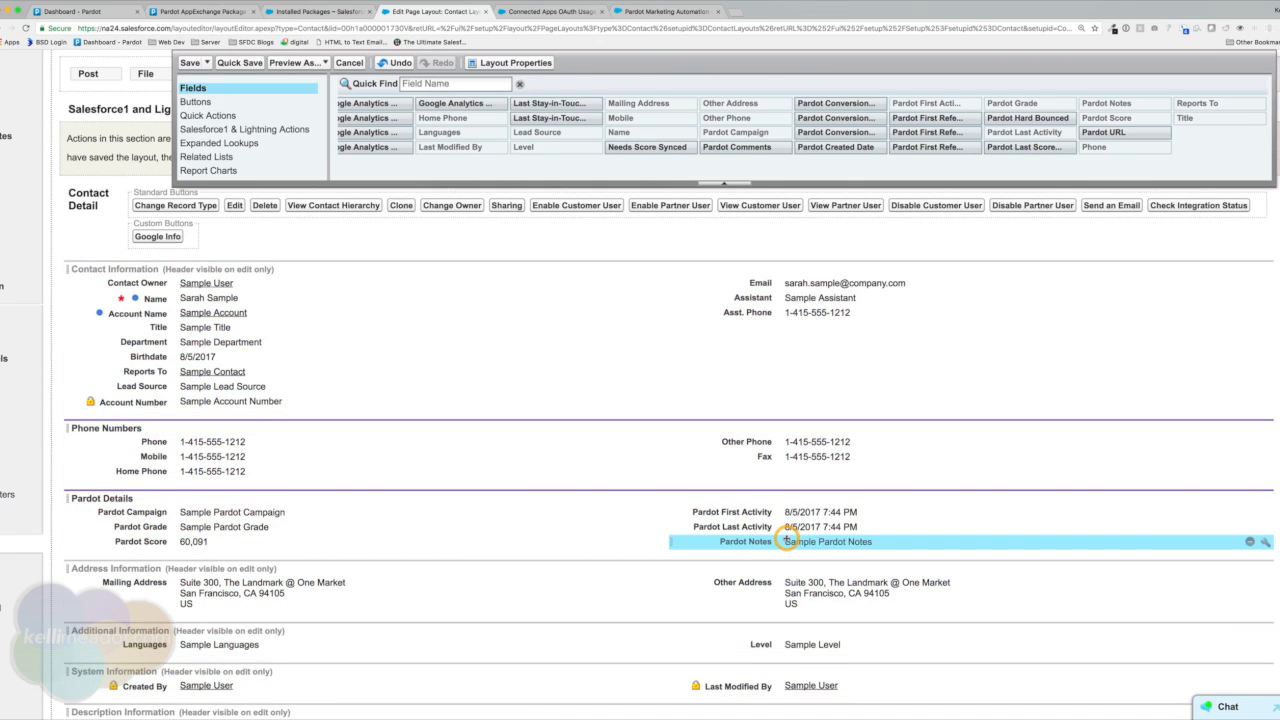
{"action": "scroll", "coordinate": [265, 150], "scroll_direction": "down", "scroll_amount": 3}
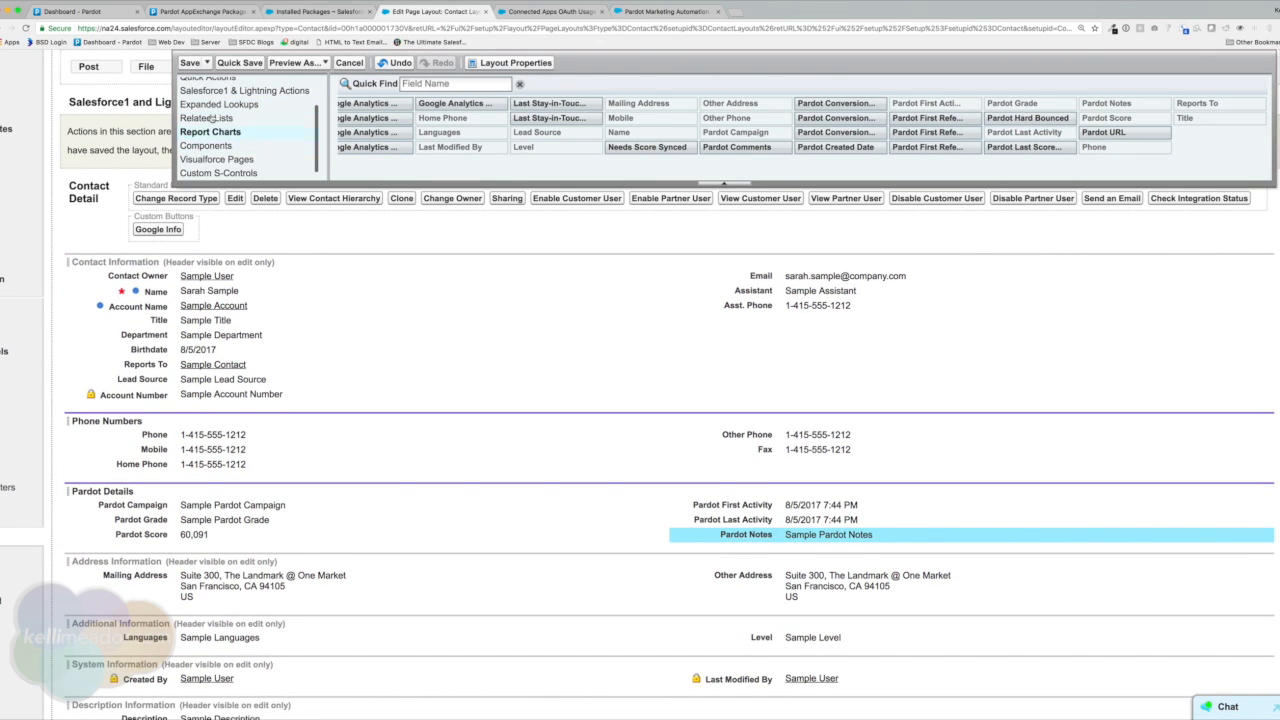
{"action": "scroll", "coordinate": [203, 143], "scroll_direction": "down", "scroll_amount": 1}
Add Pardot Activities and Pardot List Membership Visualforce pages side by side below the Contact's Pardot fields.
{"action": "left_click", "coordinate": [218, 155]}
{"action": "scroll", "coordinate": [220, 157], "scroll_direction": "up", "scroll_amount": 2}
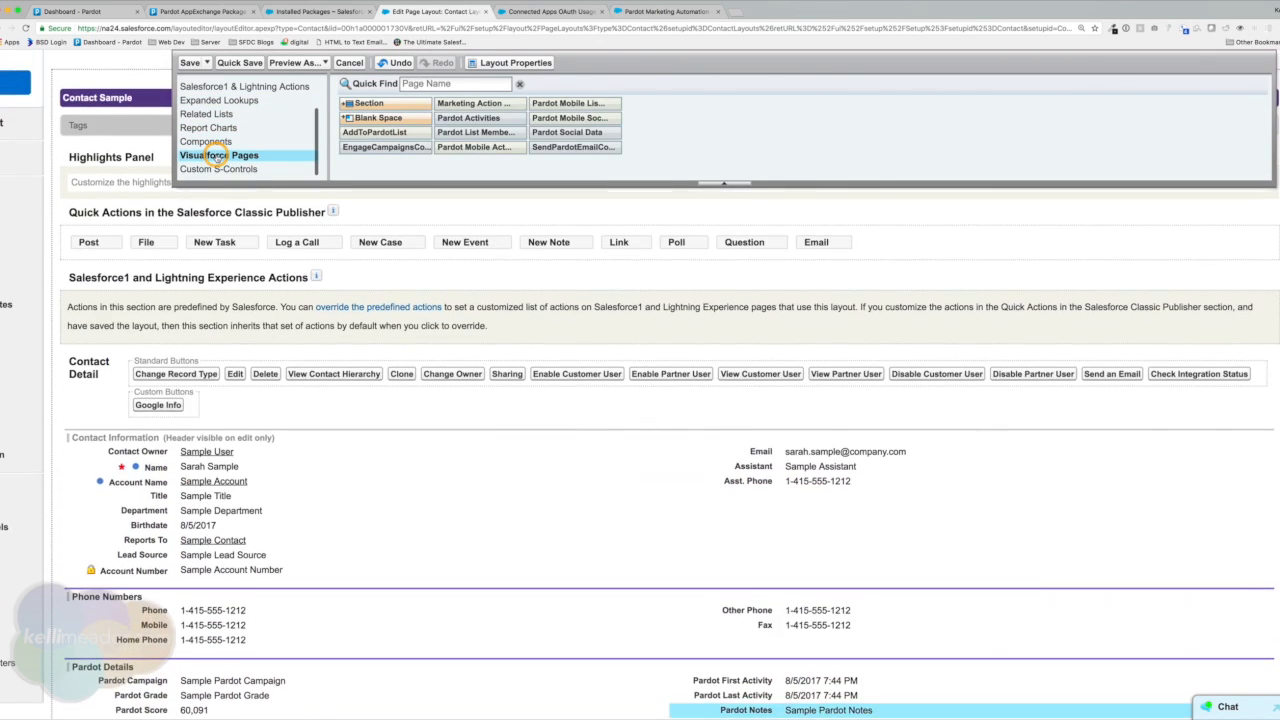
{"action": "left_click_drag", "start_coordinate": [468, 118], "coordinate": [213, 546]}
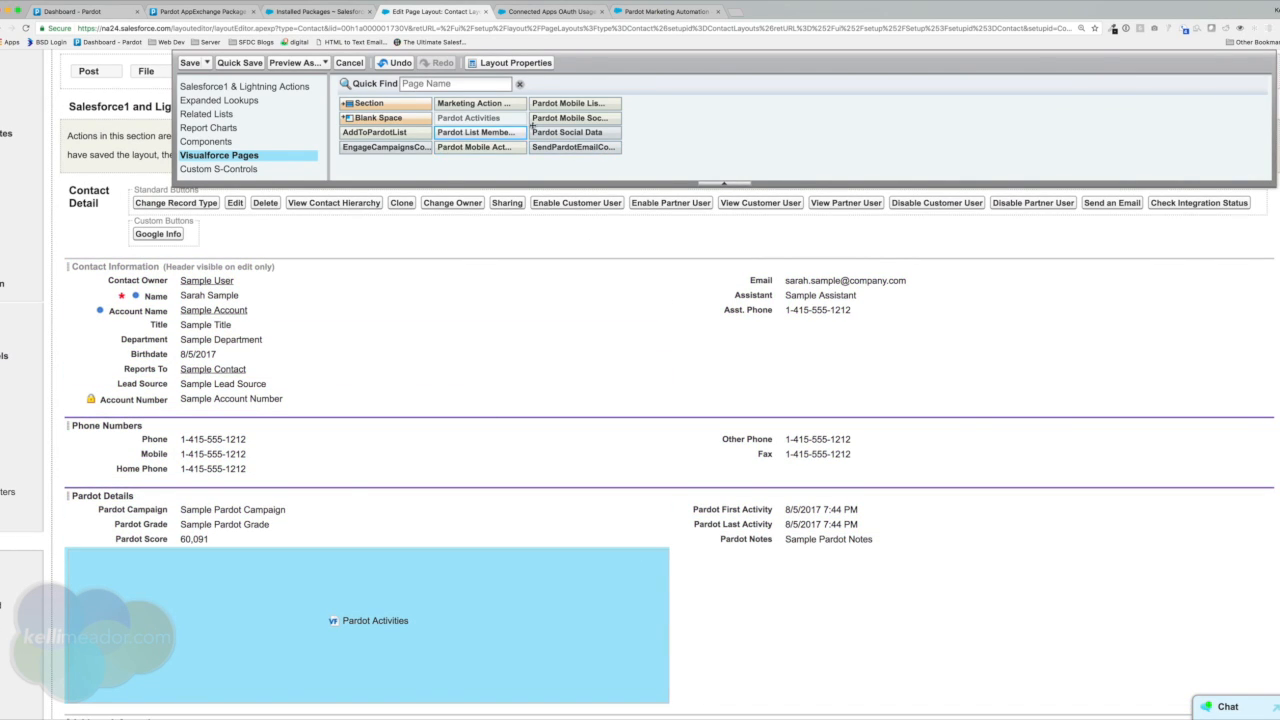
{"action": "left_click_drag", "start_coordinate": [504, 134], "coordinate": [773, 558]}
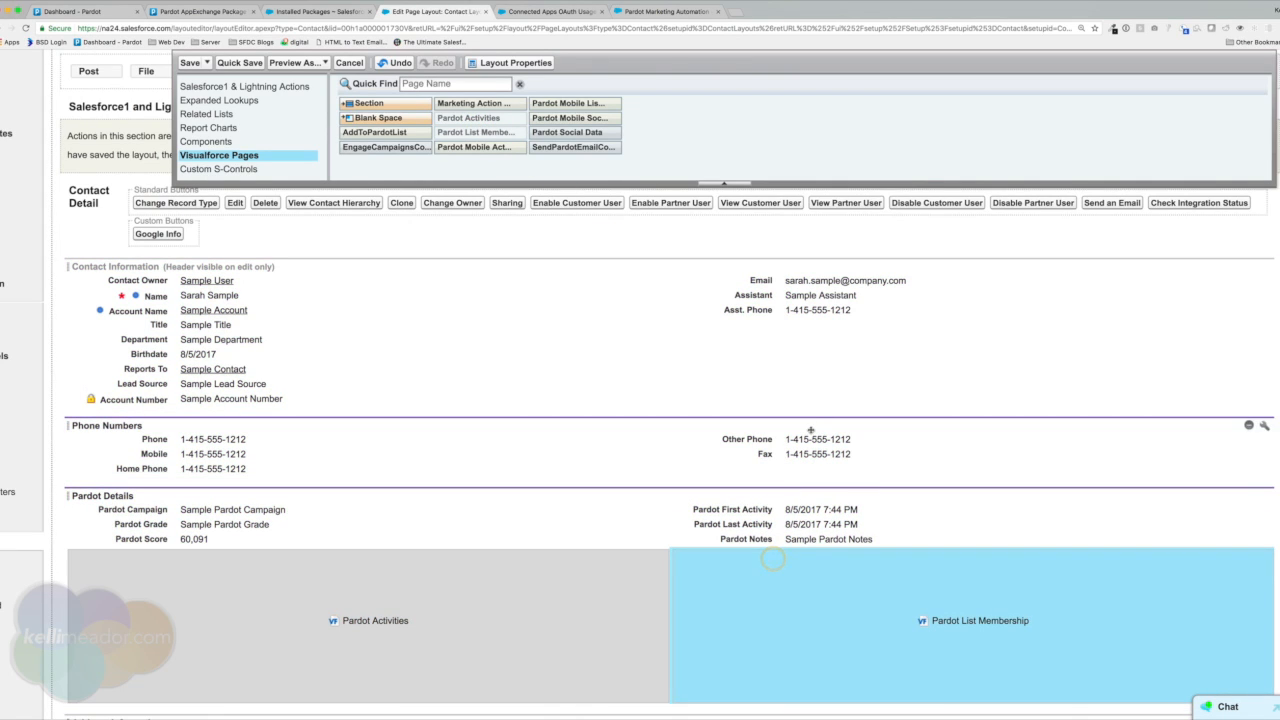
{"action": "scroll", "coordinate": [760, 400], "scroll_direction": "up", "scroll_amount": 5}
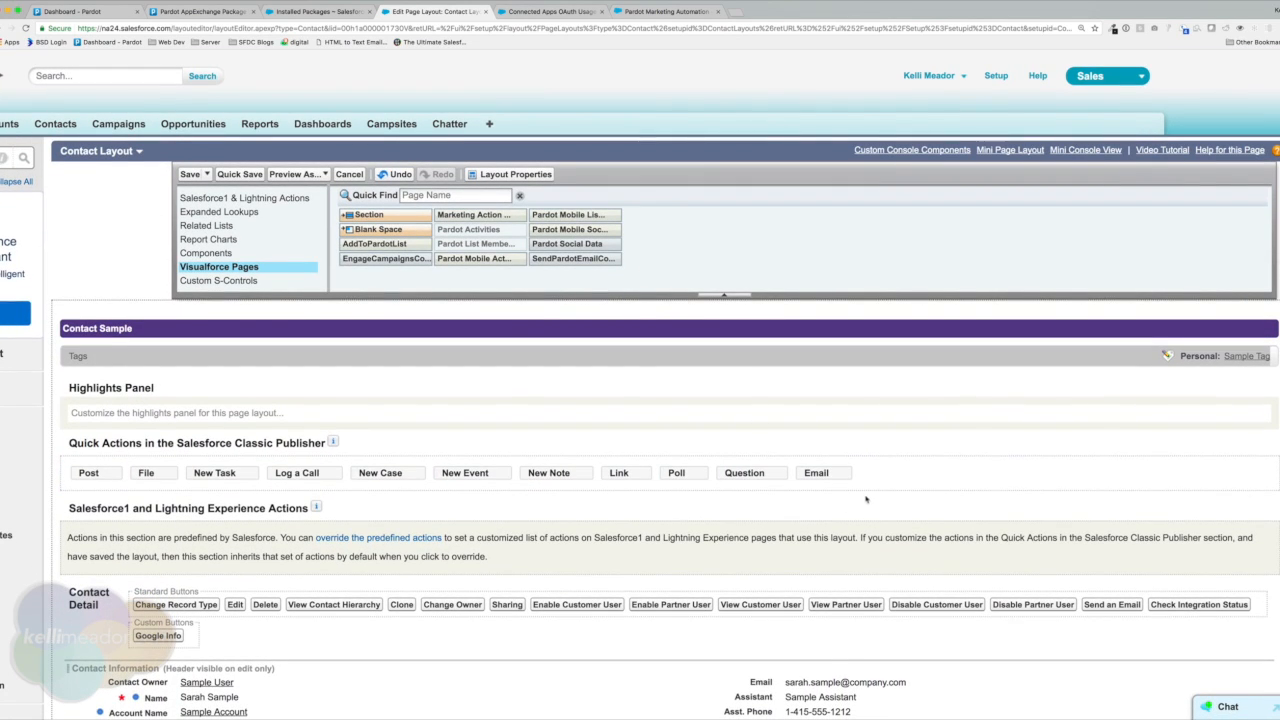
{"action": "scroll", "coordinate": [230, 265], "scroll_direction": "down", "scroll_amount": 1}
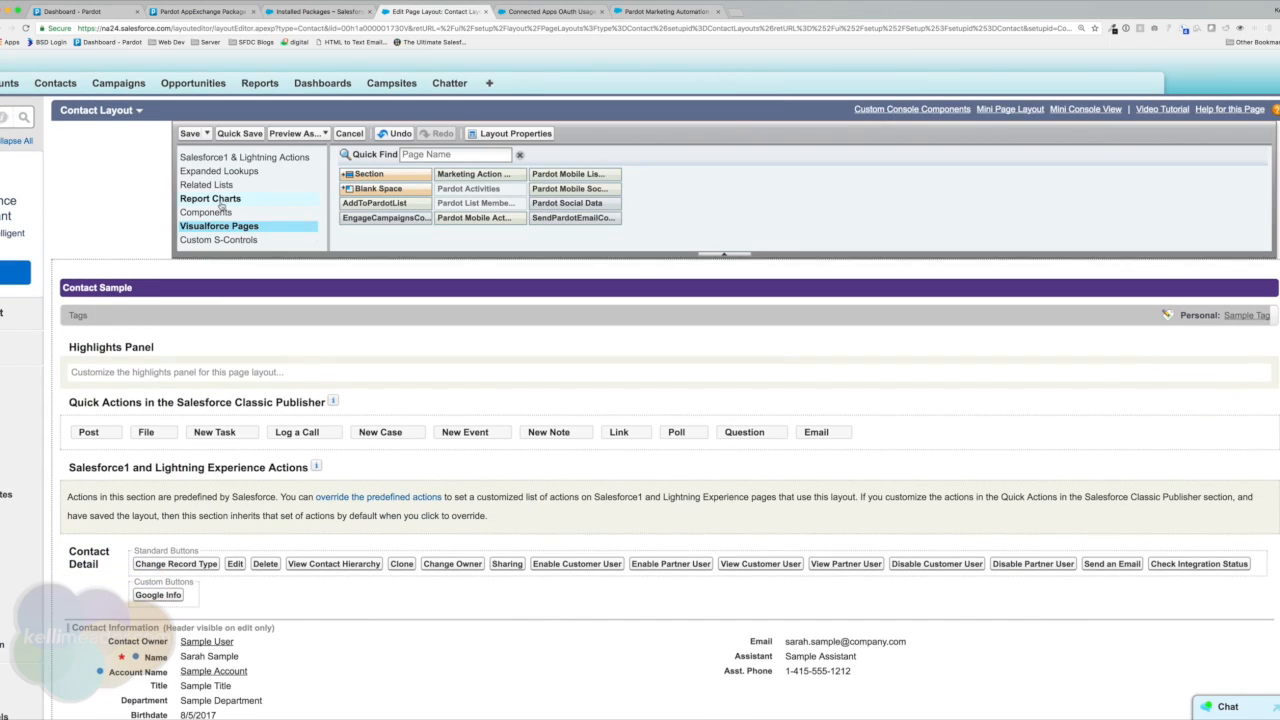
{"action": "scroll", "coordinate": [222, 208], "scroll_direction": "up", "scroll_amount": 3}
Add Send Pardot Email to the Contact Layout's custom buttons and remove standard Send an Email.
{"action": "left_click", "coordinate": [197, 173]}
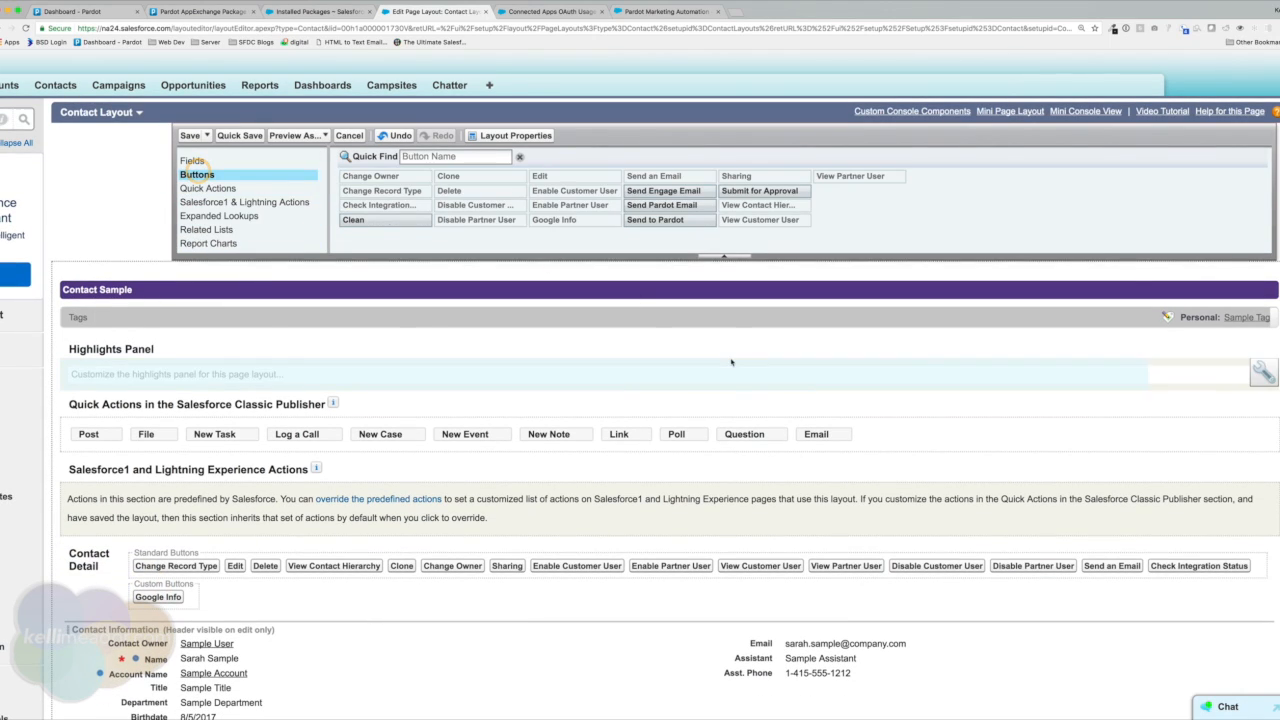
{"action": "left_click_drag", "start_coordinate": [661, 204], "coordinate": [405, 590]}
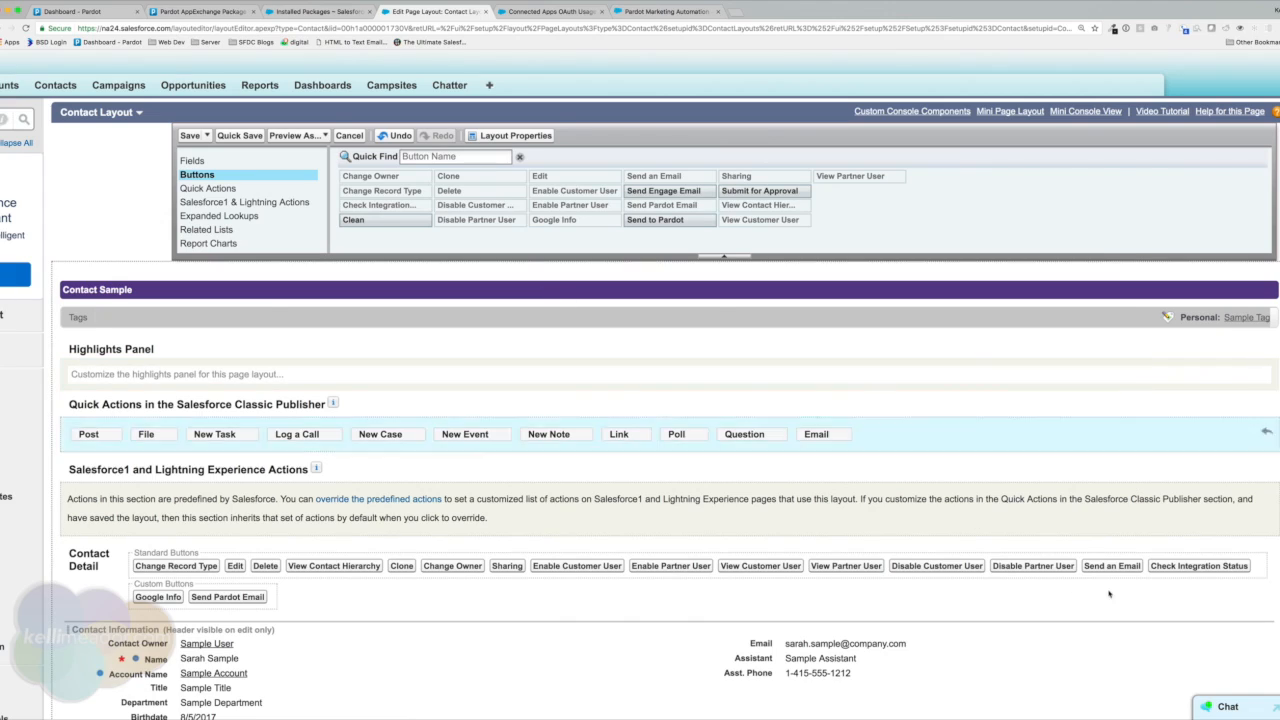
{"action": "left_click_drag", "start_coordinate": [1112, 568], "coordinate": [822, 205]}
{"action": "scroll", "coordinate": [716, 455], "scroll_direction": "down", "scroll_amount": 3}
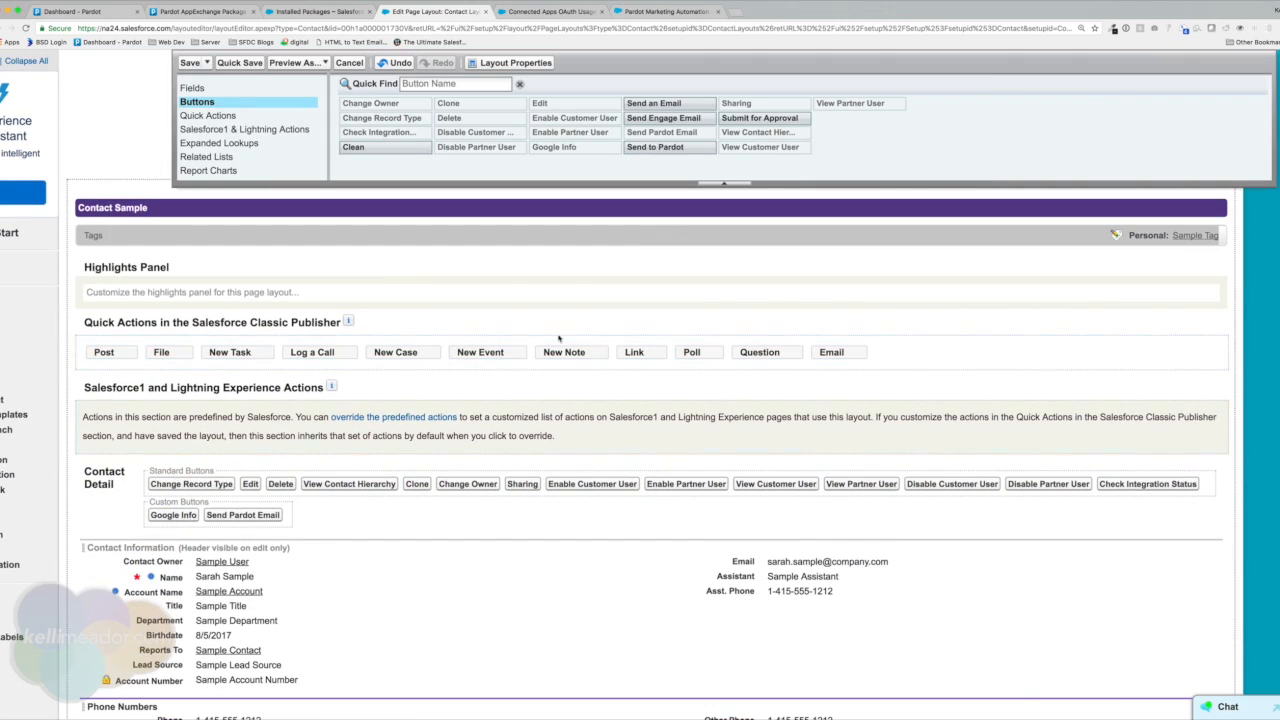
{"action": "scroll", "coordinate": [200, 128], "scroll_direction": "down", "scroll_amount": 5}
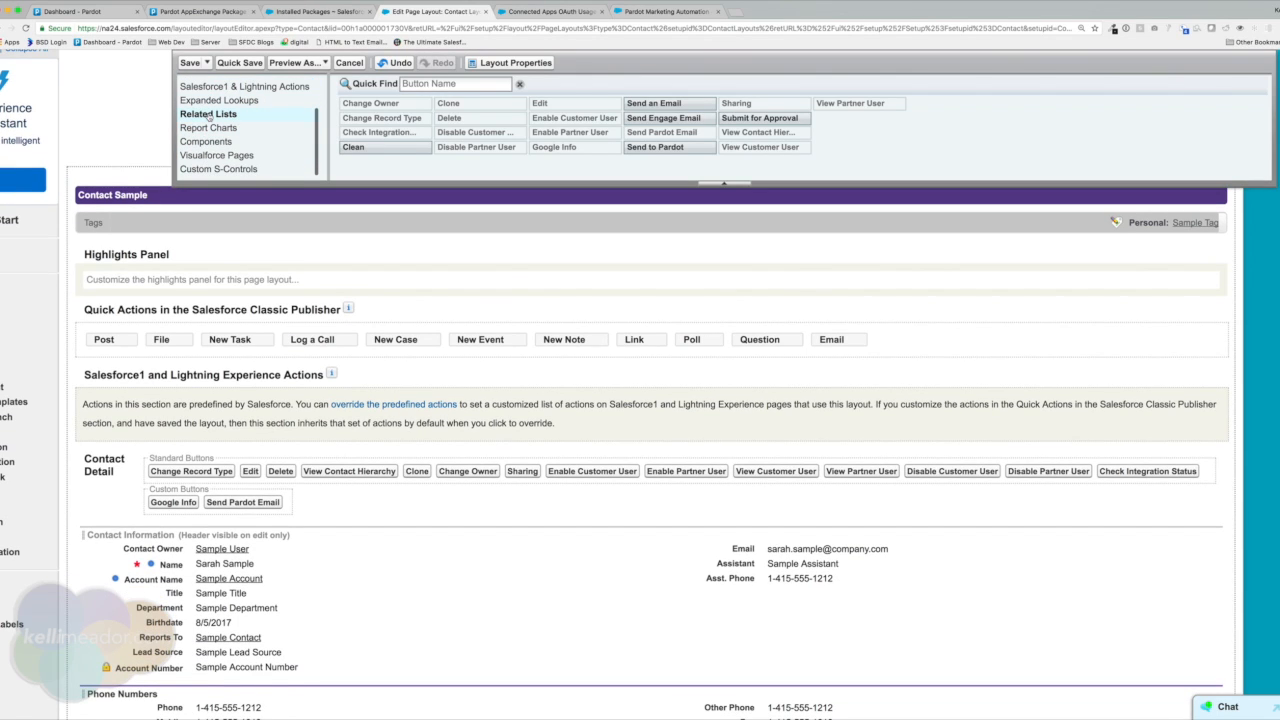
Add the Pardot Category Scores related list at the top and drop its Contact Score Id column.
{"action": "left_click", "coordinate": [206, 114]}
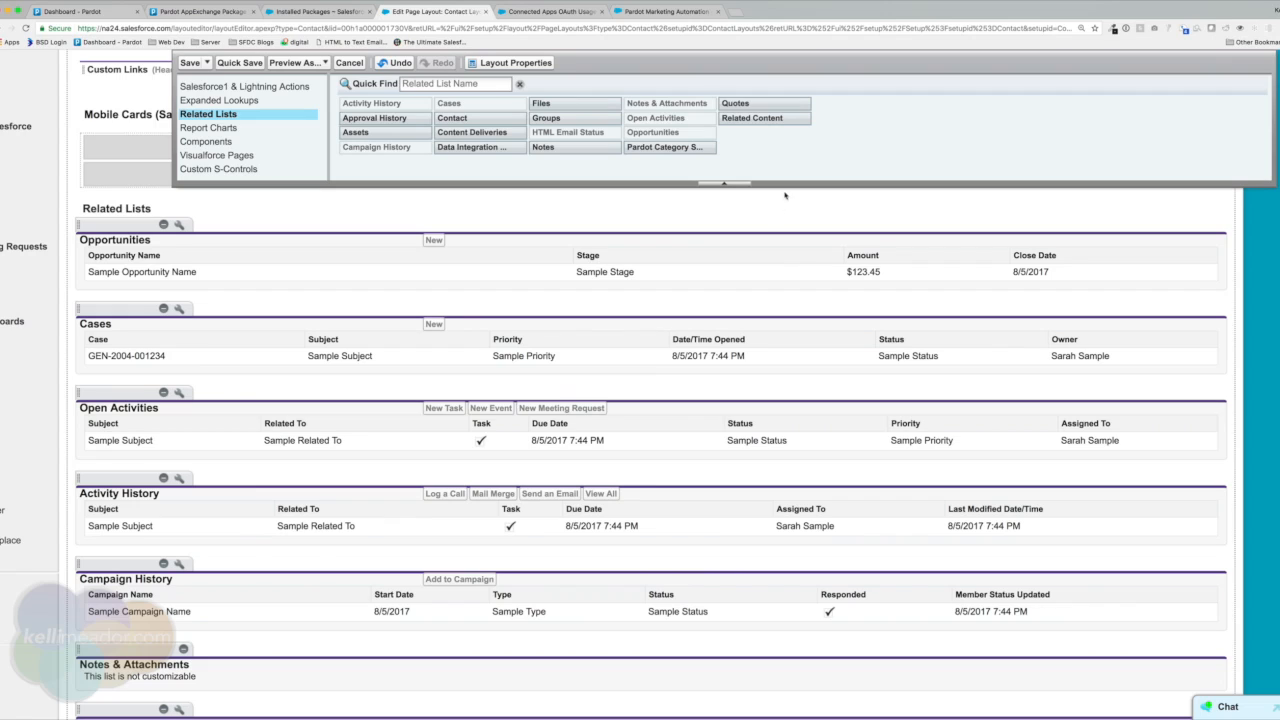
{"action": "left_click_drag", "start_coordinate": [696, 150], "coordinate": [435, 276]}
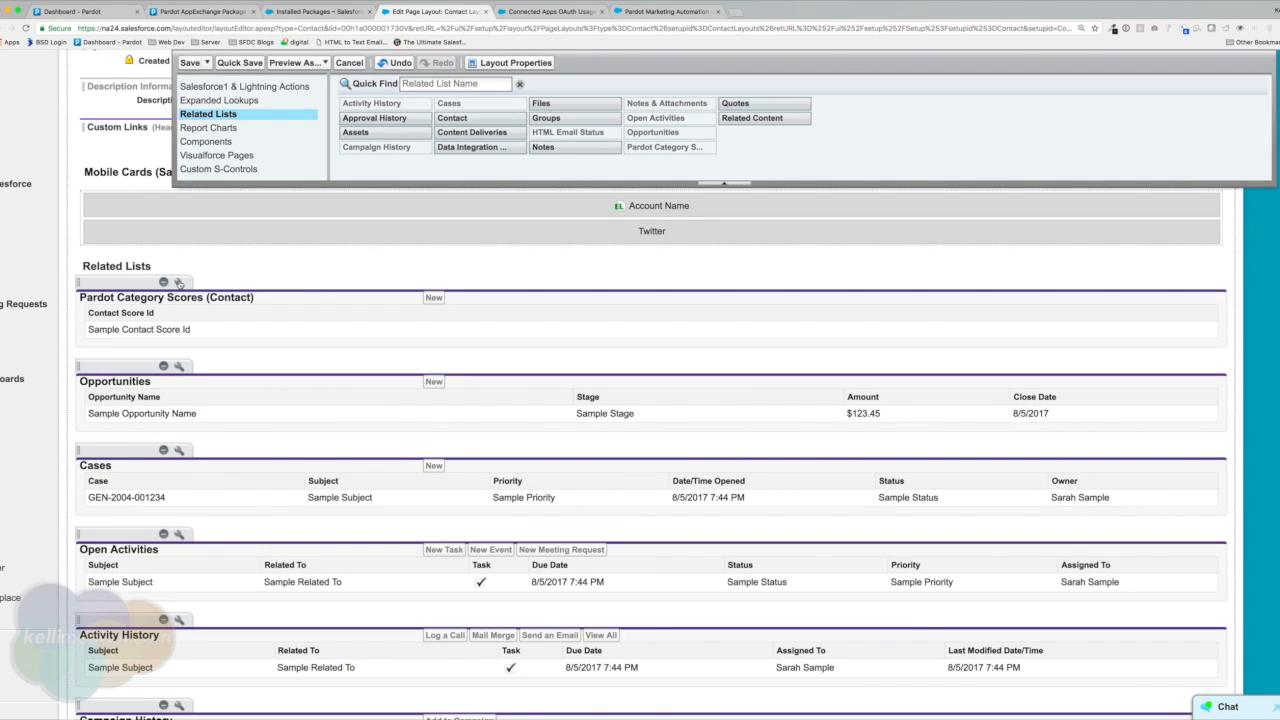
{"action": "left_click", "coordinate": [179, 282]}
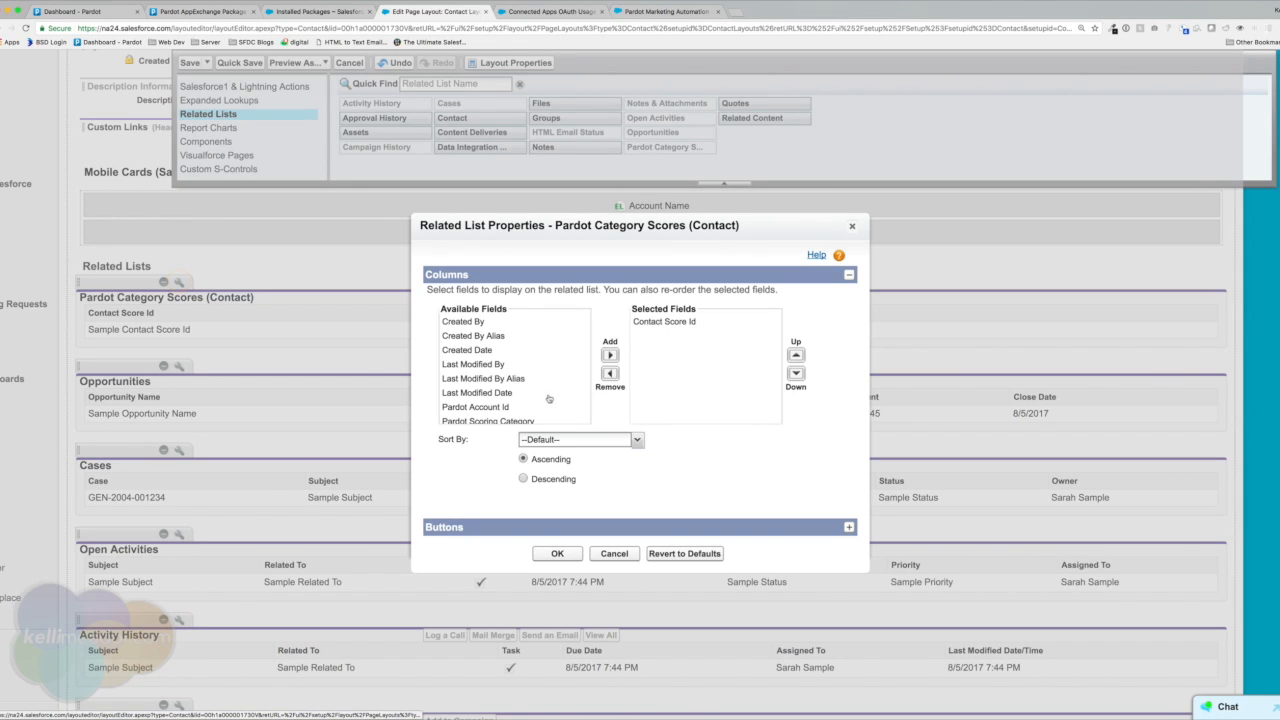
{"action": "scroll", "coordinate": [500, 366], "scroll_direction": "down", "scroll_amount": 1}
{"action": "left_click", "coordinate": [667, 322]}
{"action": "left_click", "coordinate": [610, 373]}
{"action": "scroll", "coordinate": [506, 387], "scroll_direction": "down", "scroll_amount": 1}
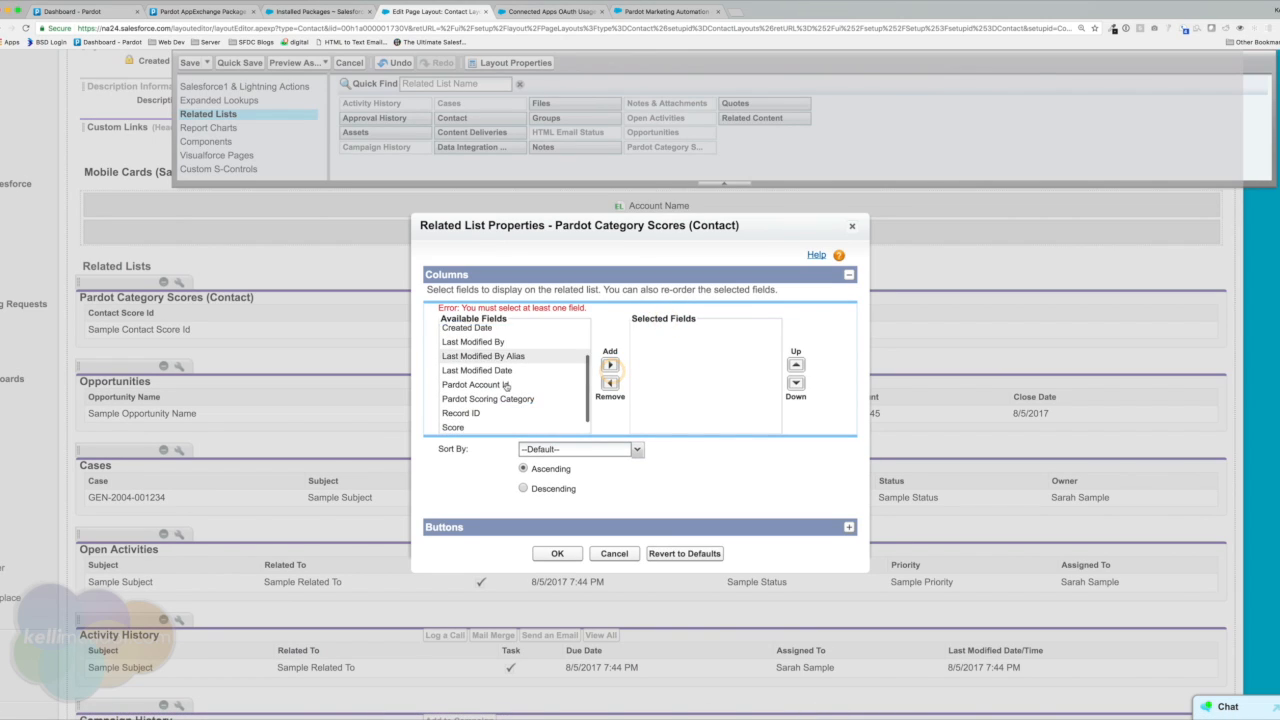
{"action": "scroll", "coordinate": [506, 387], "scroll_direction": "down", "scroll_amount": 3}
Show Scoring Category Name, Pardot Scoring Category and Score columns, then save the layout, overwriting user customizations.
{"action": "left_click", "coordinate": [484, 405]}
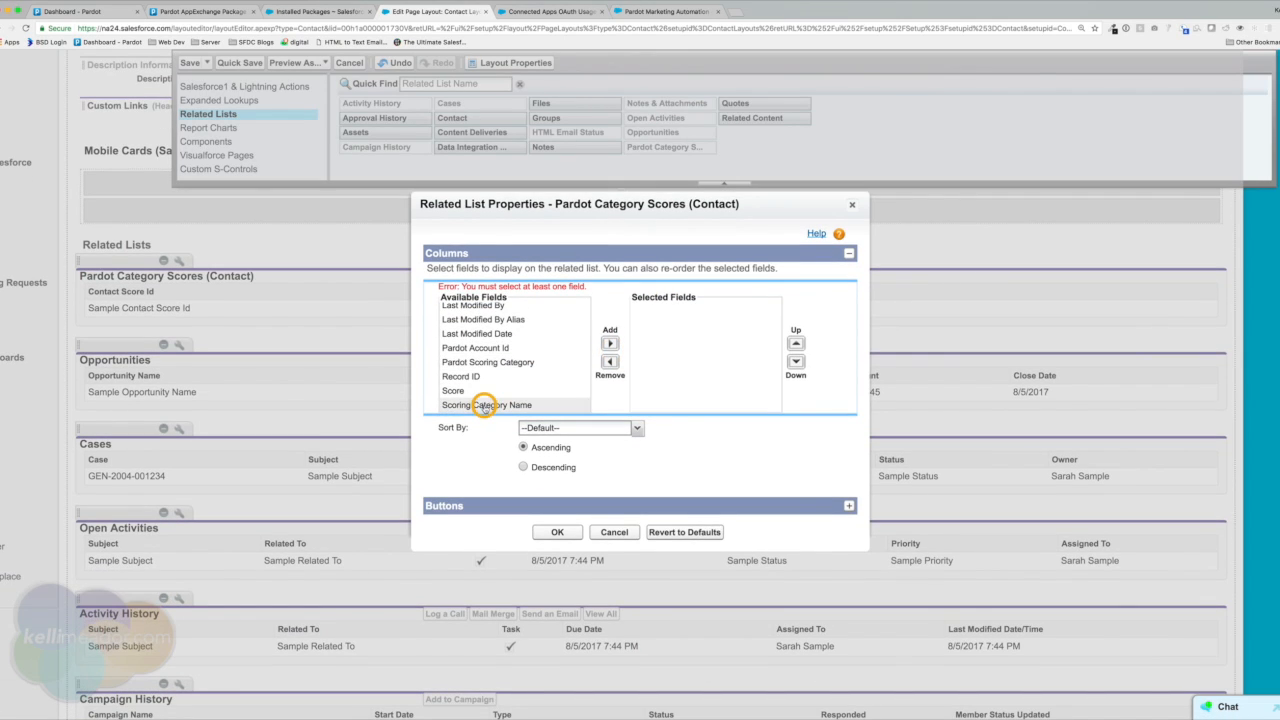
{"action": "left_click", "coordinate": [610, 343]}
{"action": "left_click", "coordinate": [519, 380]}
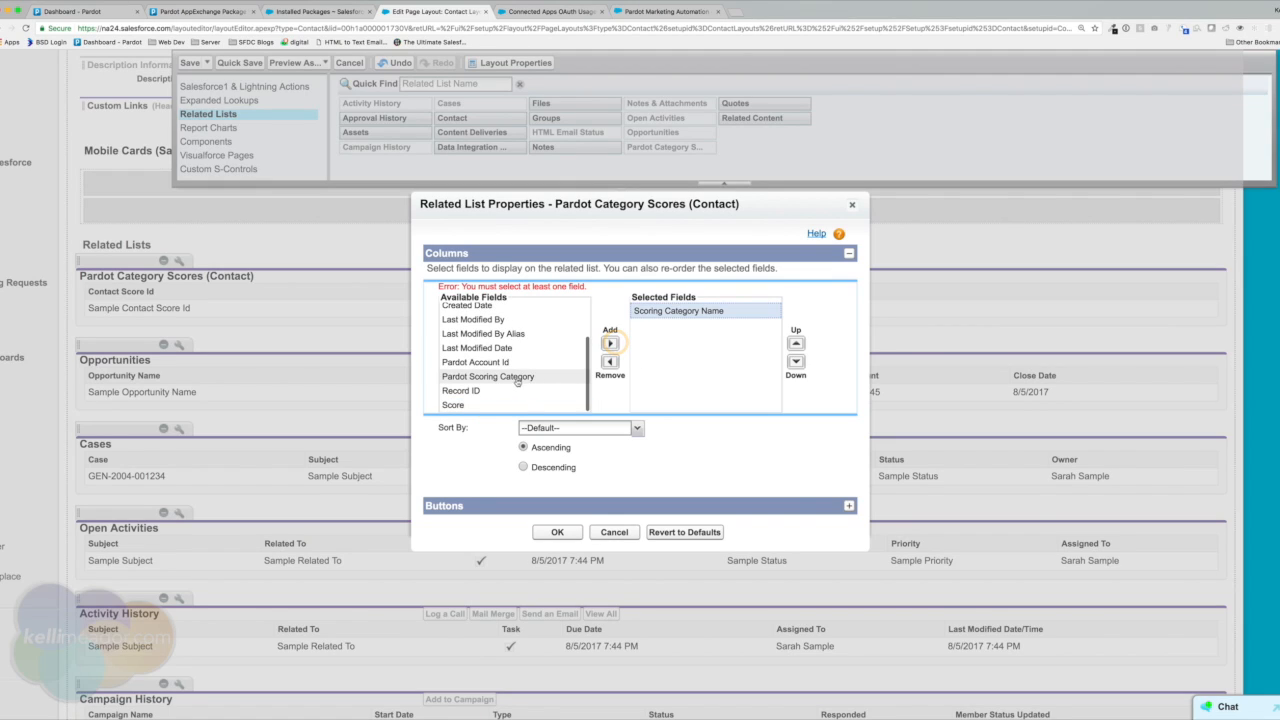
{"action": "left_click", "coordinate": [610, 343]}
{"action": "left_click", "coordinate": [474, 400]}
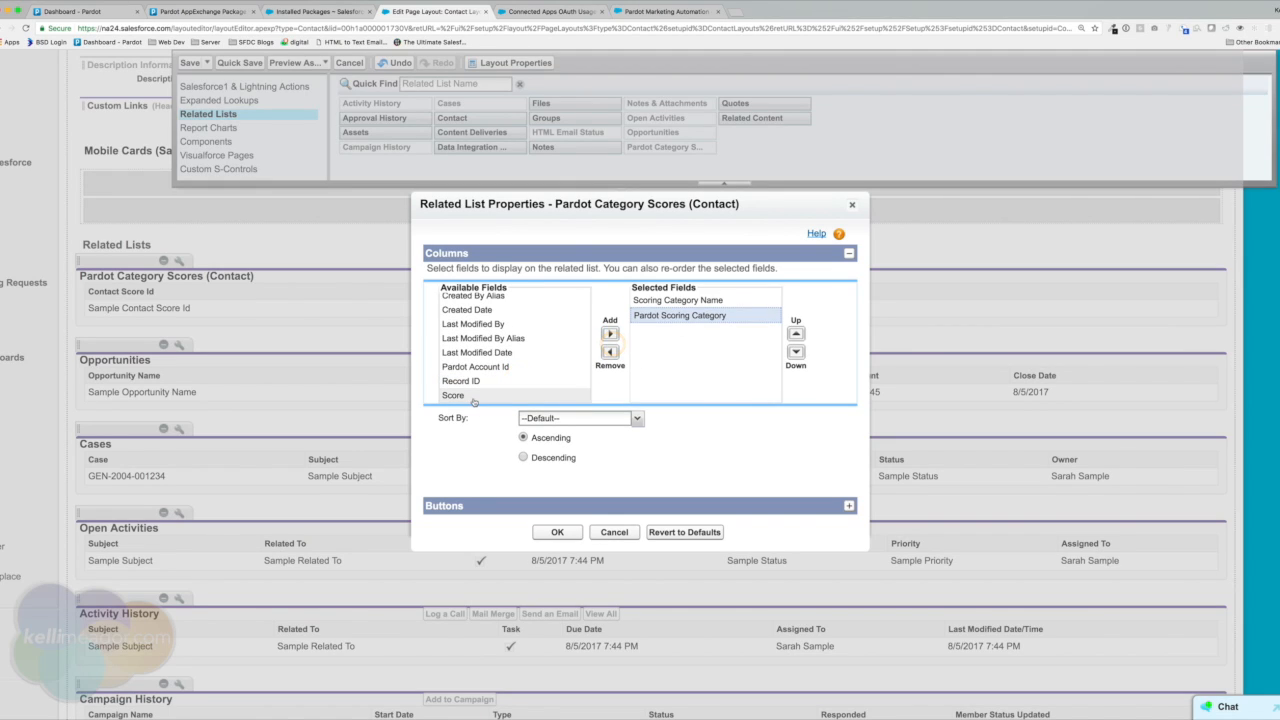
{"action": "left_click", "coordinate": [610, 333]}
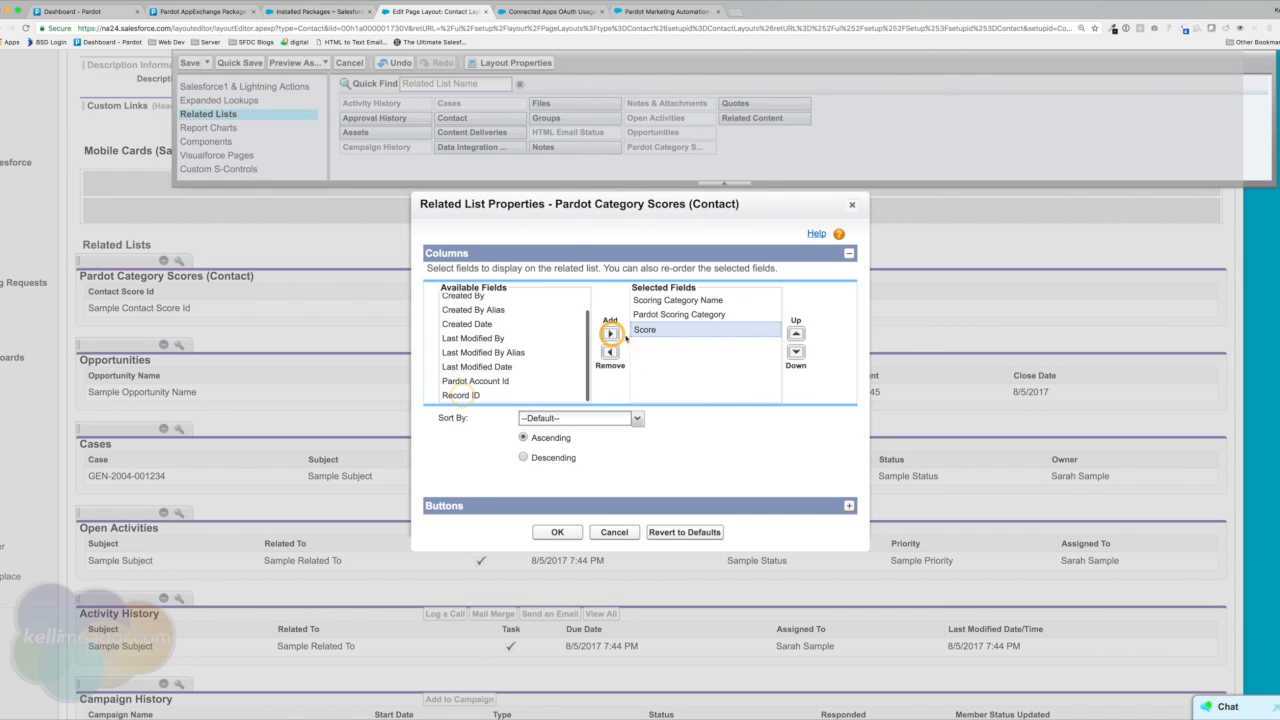
{"action": "left_click", "coordinate": [556, 531]}
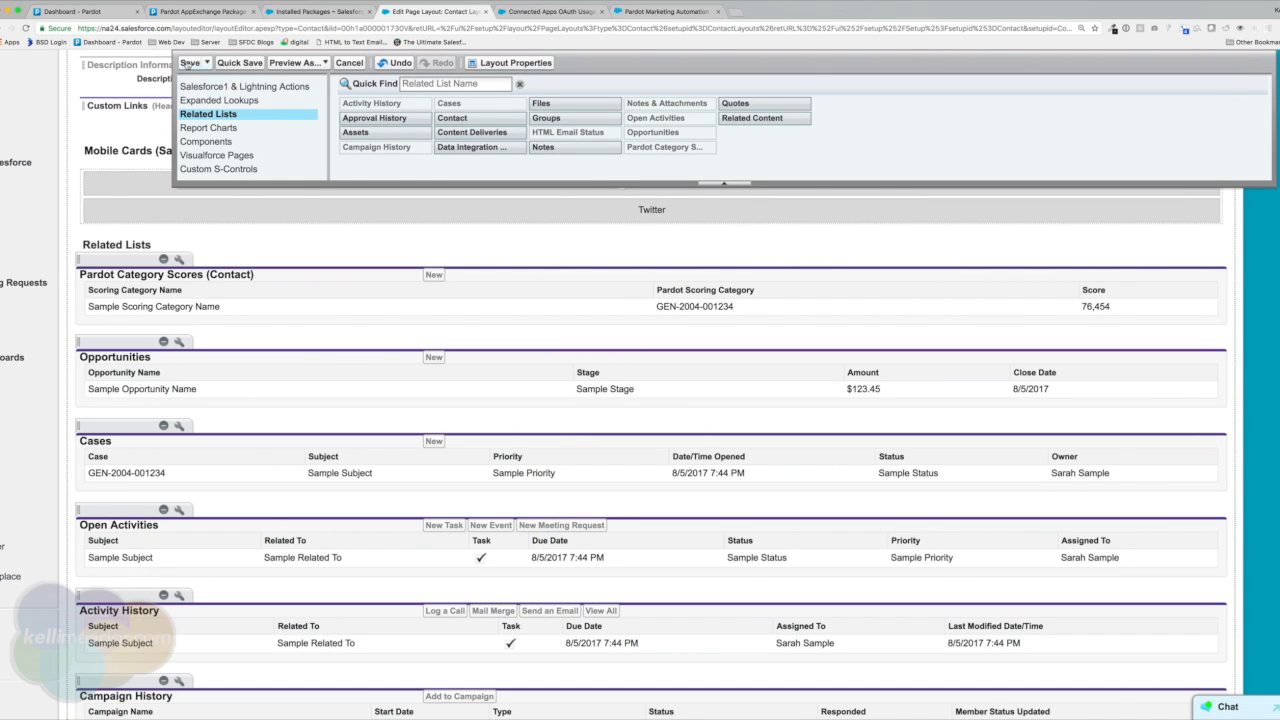
{"action": "left_click", "coordinate": [187, 64]}
{"action": "left_click", "coordinate": [575, 441]}
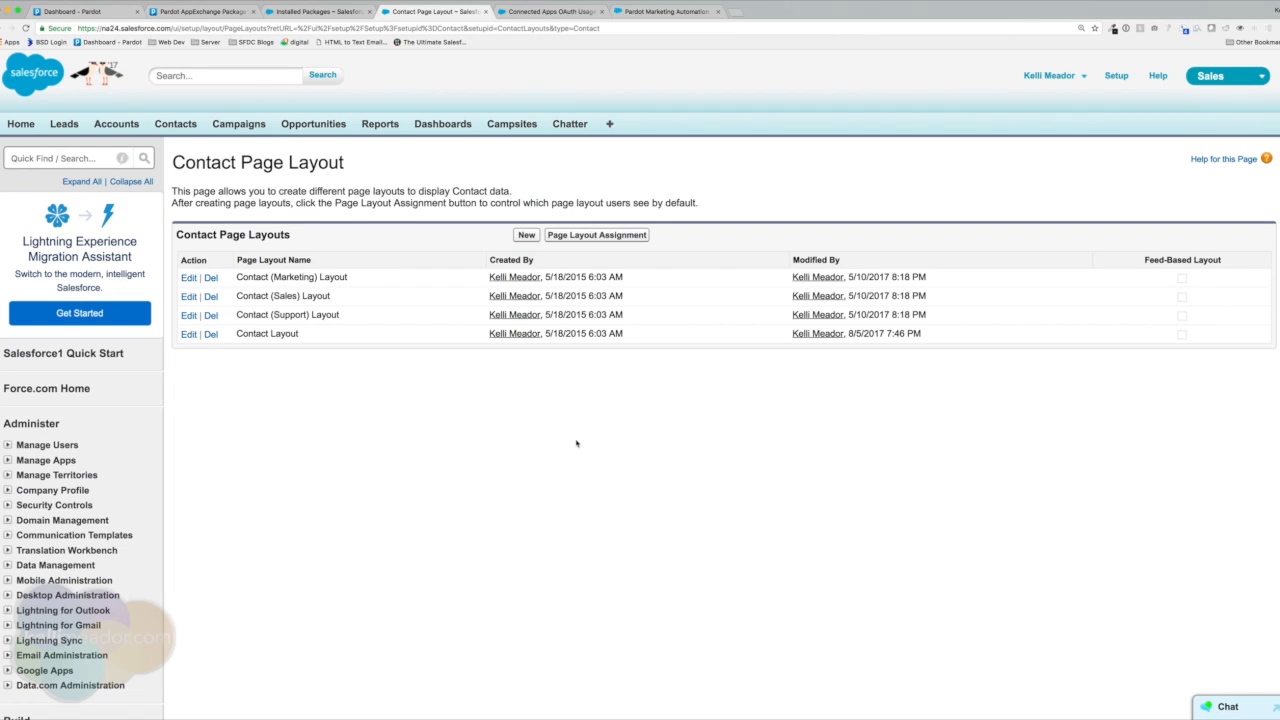
In Pardot's Connectors admin page, review the LinkedIn and Data.com connectors and start adding a connector.
{"action": "left_click", "coordinate": [47, 11]}
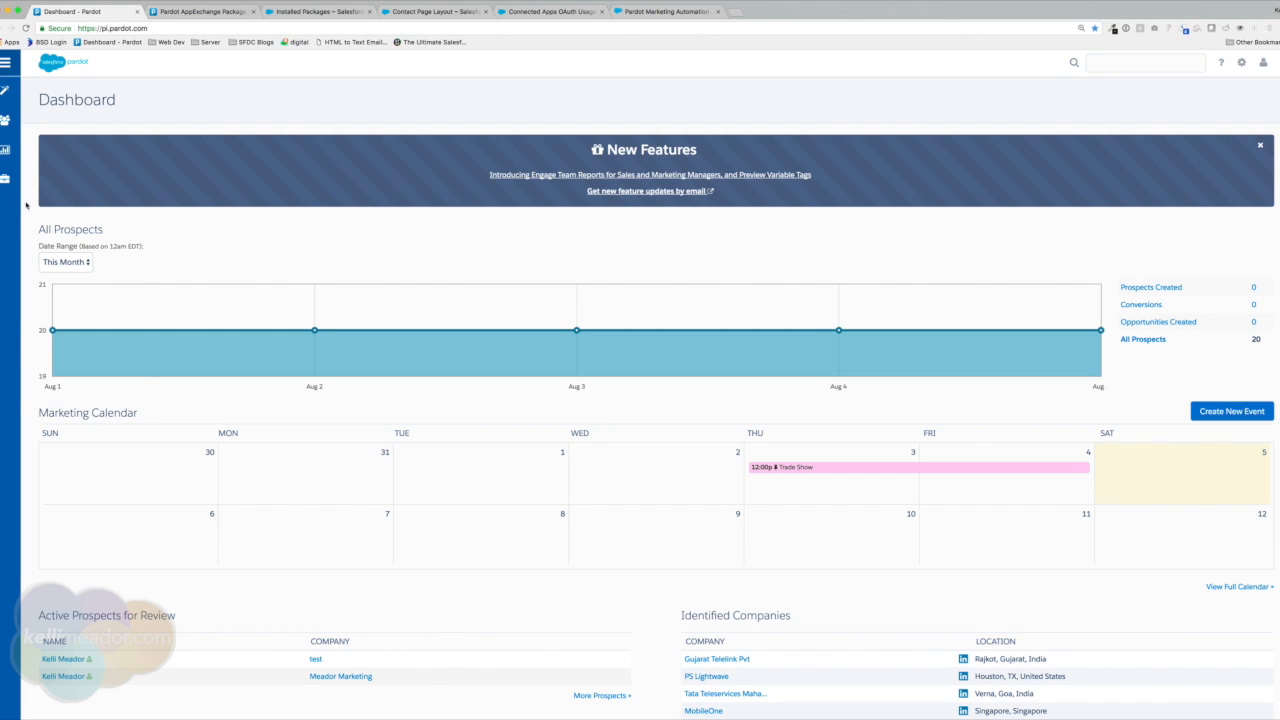
{"action": "mouse_move", "coordinate": [13, 188]}
{"action": "left_click", "coordinate": [50, 243]}
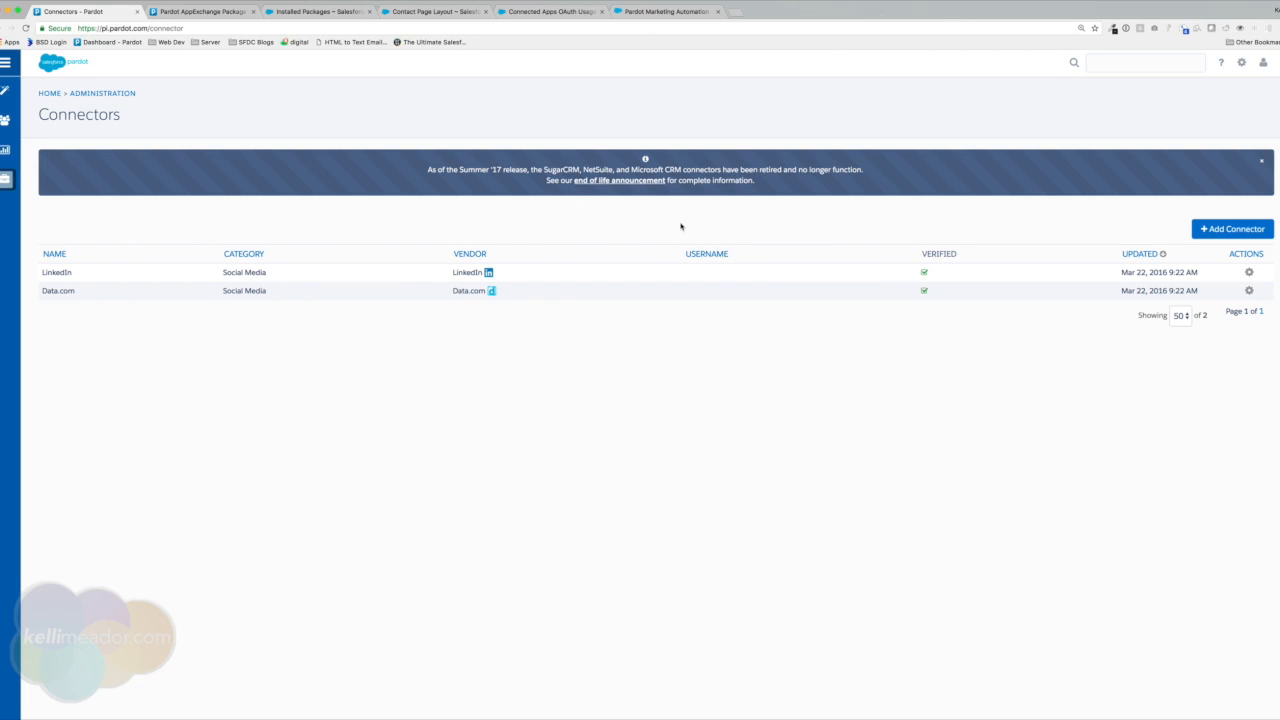
{"action": "double_click", "coordinate": [82, 271]}
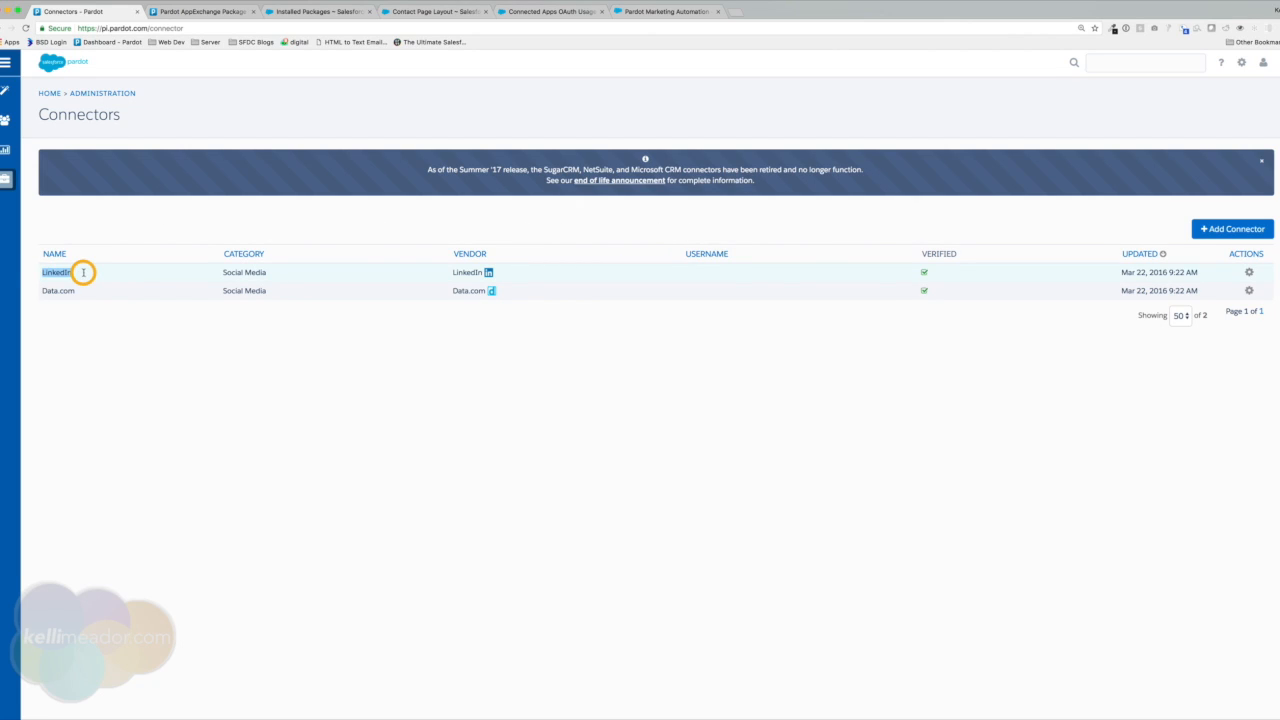
{"action": "double_click", "coordinate": [89, 290]}
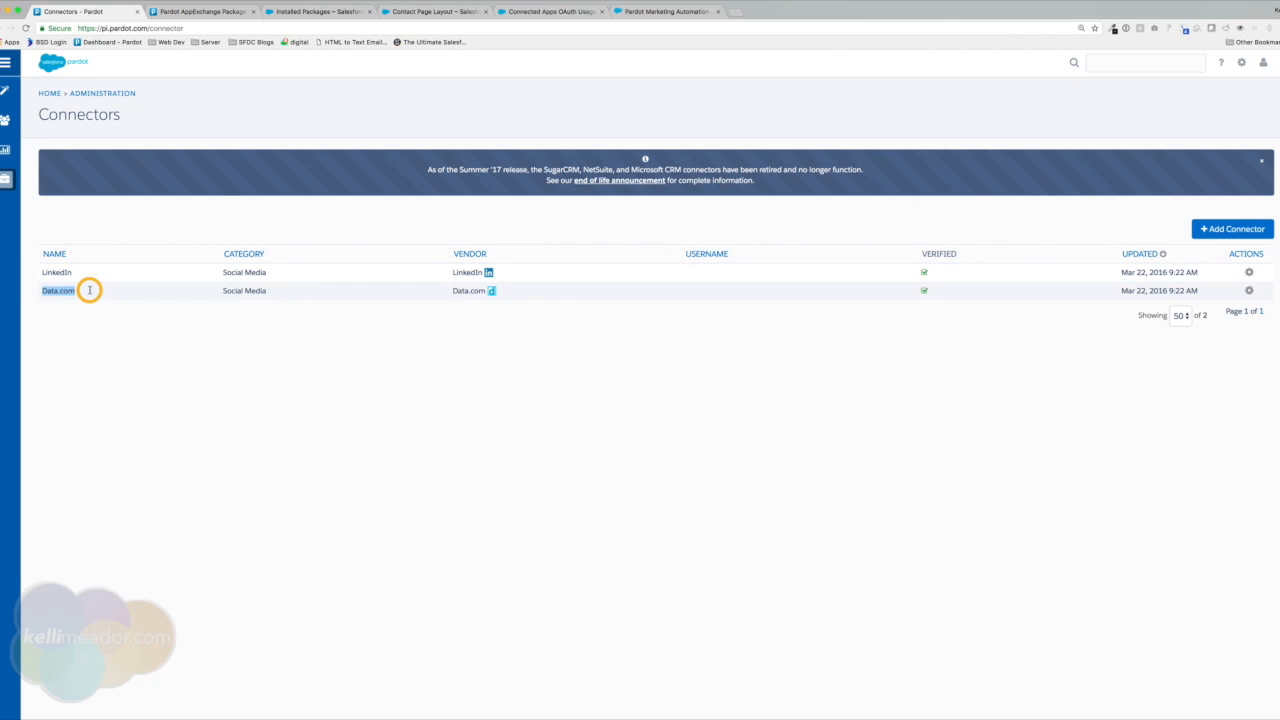
{"action": "left_click", "coordinate": [937, 231]}
{"action": "left_click", "coordinate": [1226, 234]}
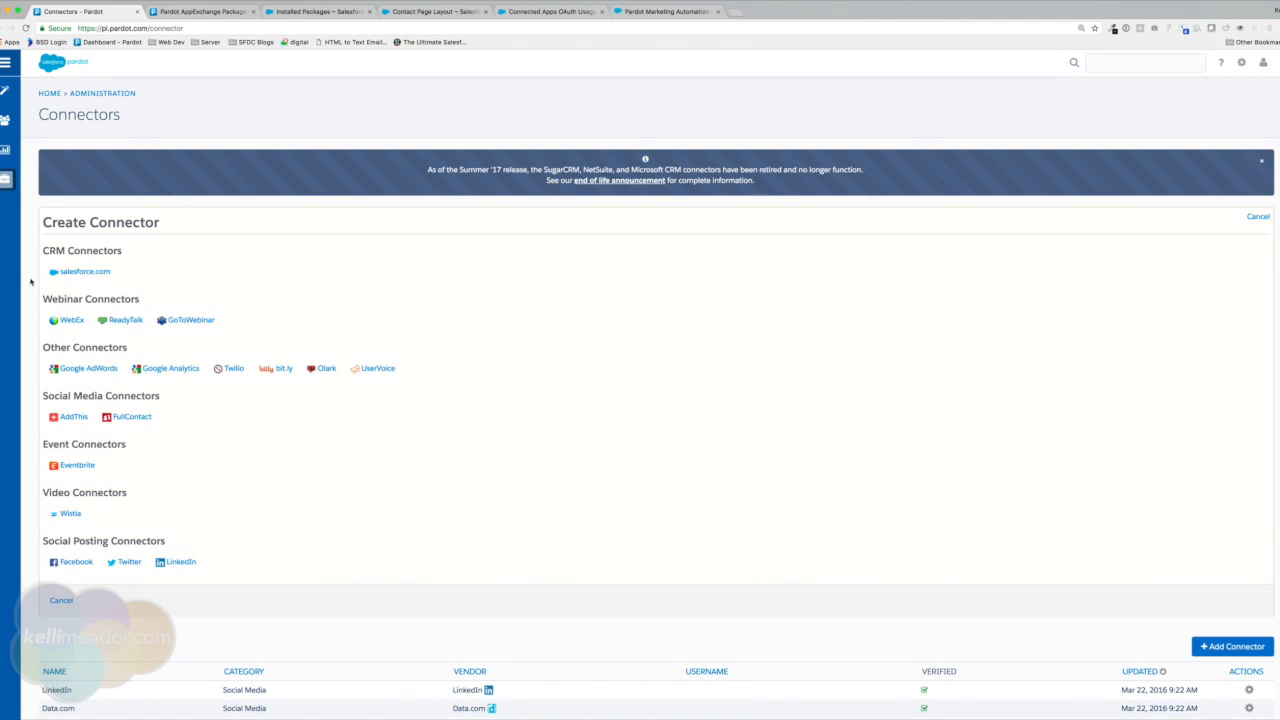
Create a salesforce.com connector, log in to Salesforce with remembered login, and allow Pardot access.
{"action": "left_click", "coordinate": [89, 272]}
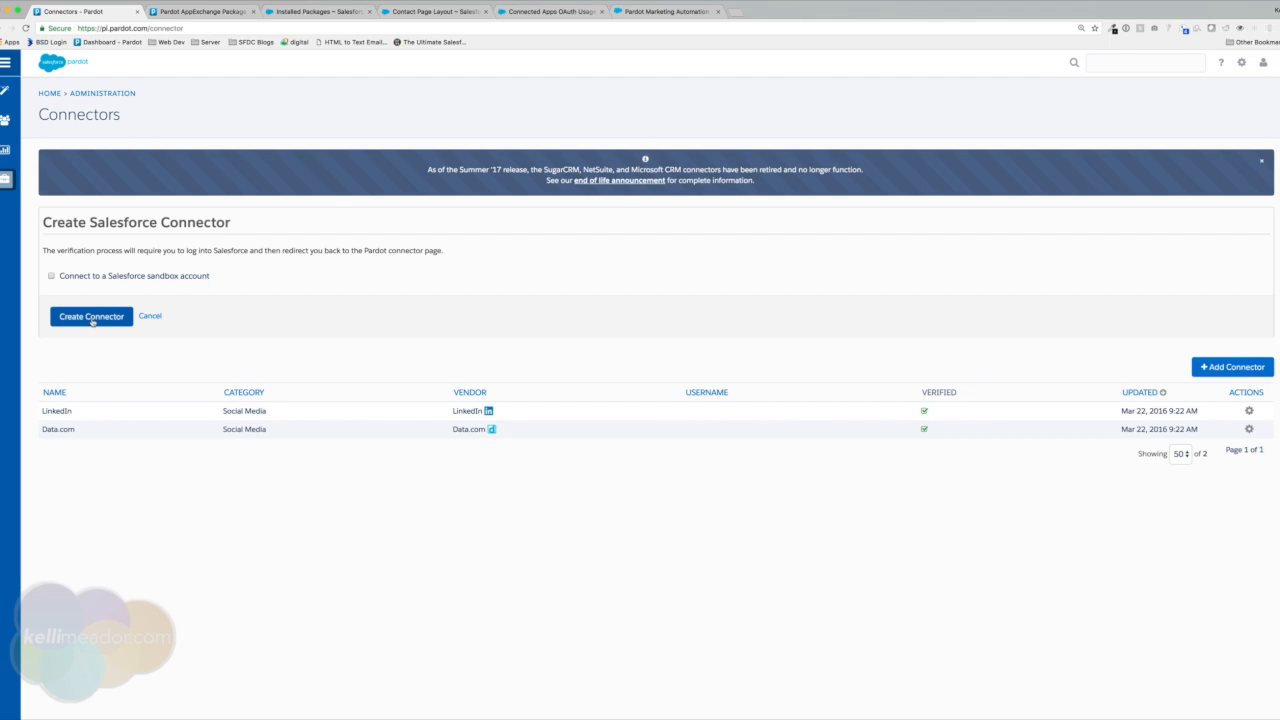
{"action": "left_click", "coordinate": [91, 317]}
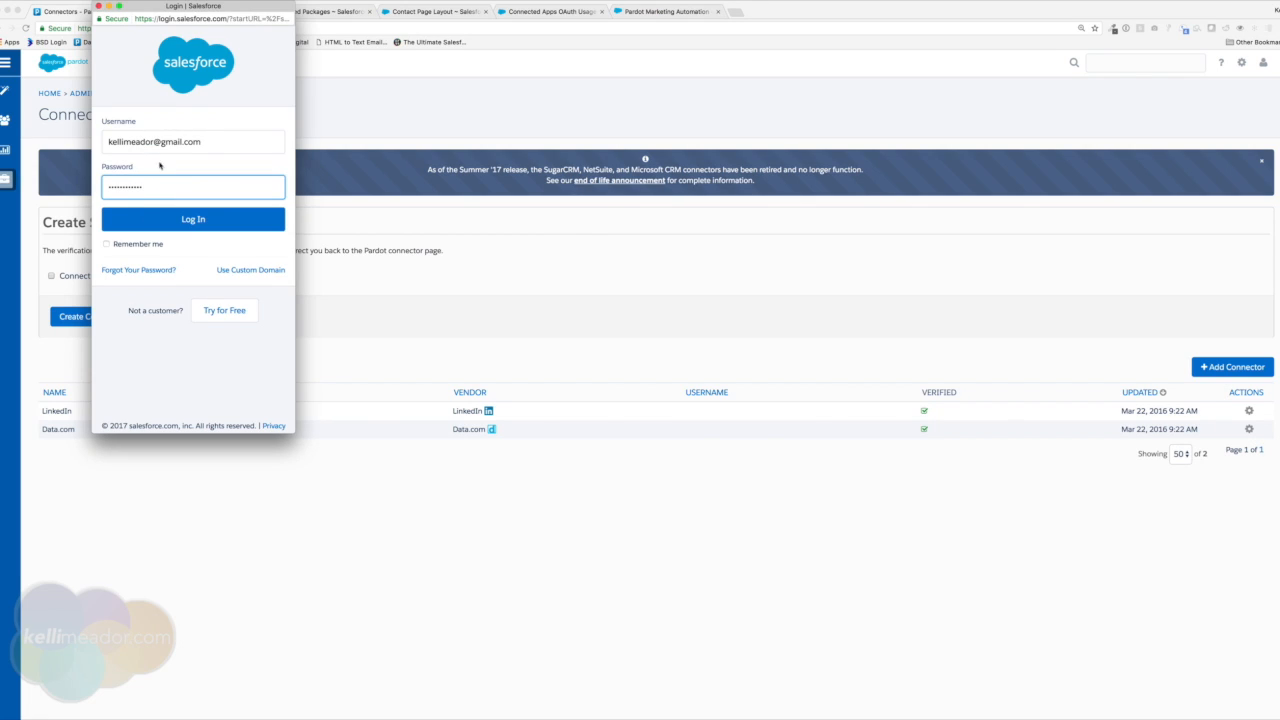
{"action": "left_click", "coordinate": [106, 243]}
{"action": "left_click", "coordinate": [180, 222]}
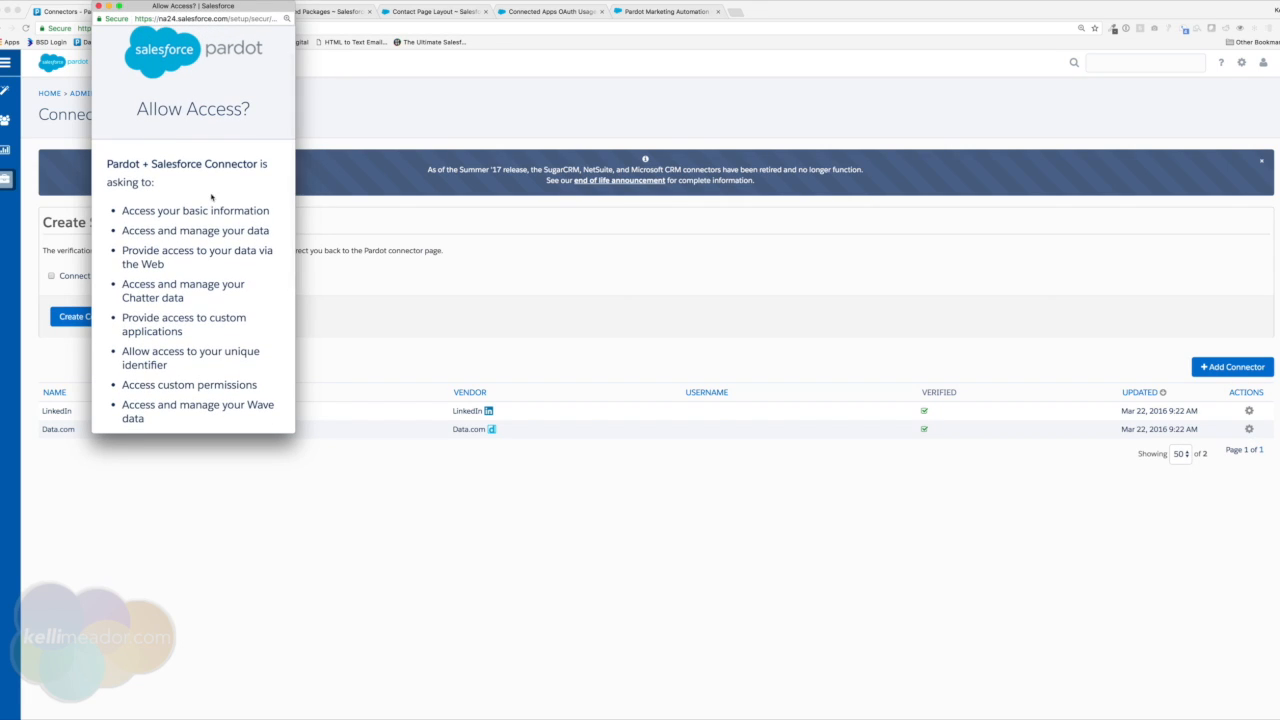
{"action": "scroll", "coordinate": [213, 216], "scroll_direction": "down", "scroll_amount": 5}
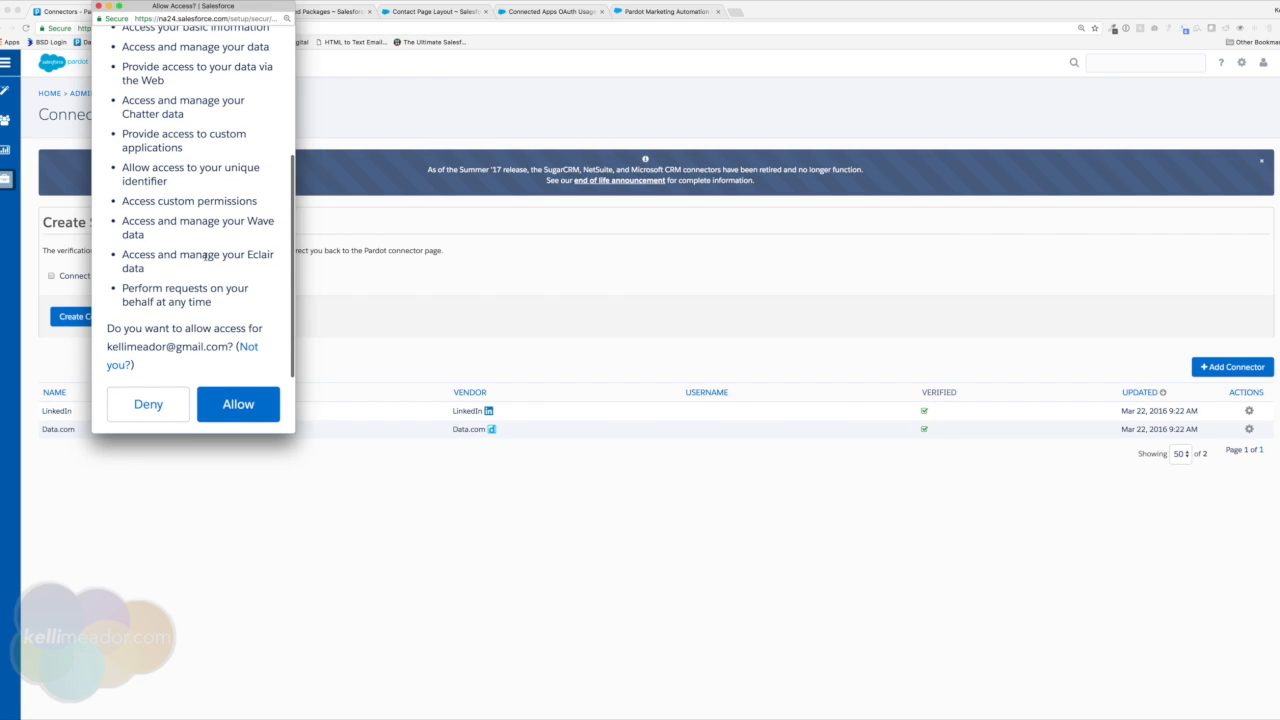
{"action": "scroll", "coordinate": [206, 256], "scroll_direction": "down", "scroll_amount": 3}
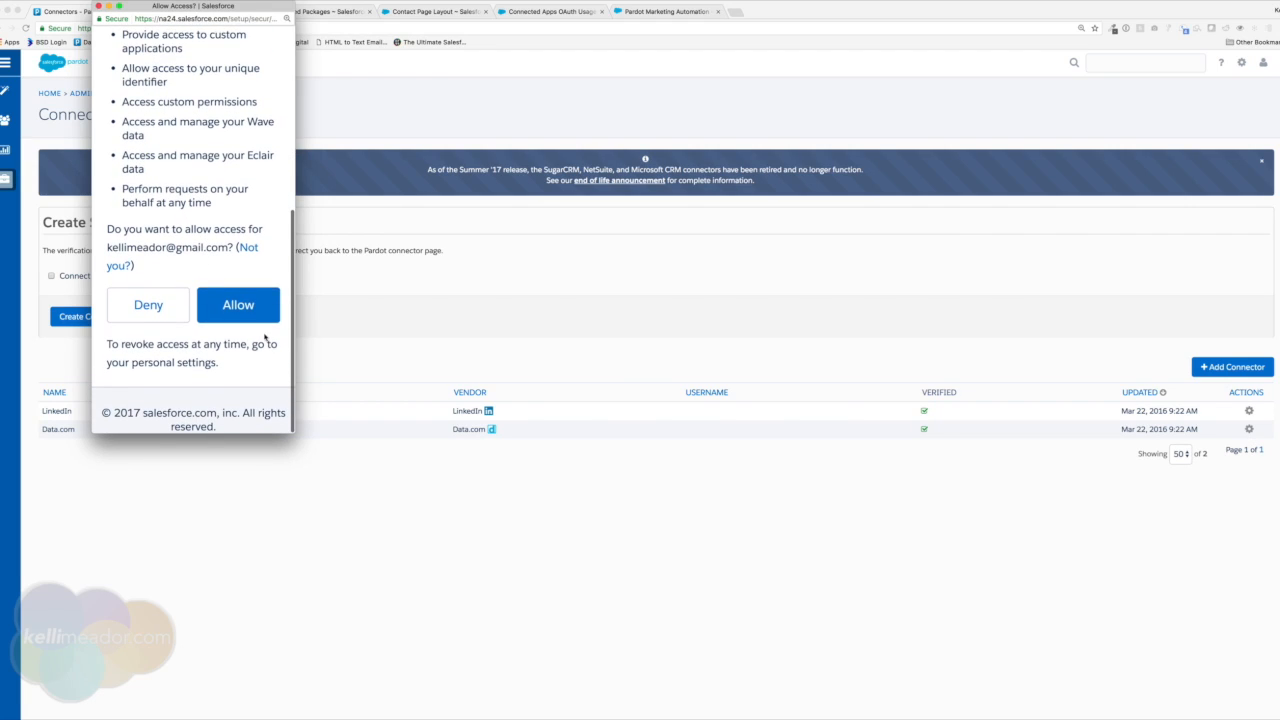
{"action": "left_click", "coordinate": [246, 308]}
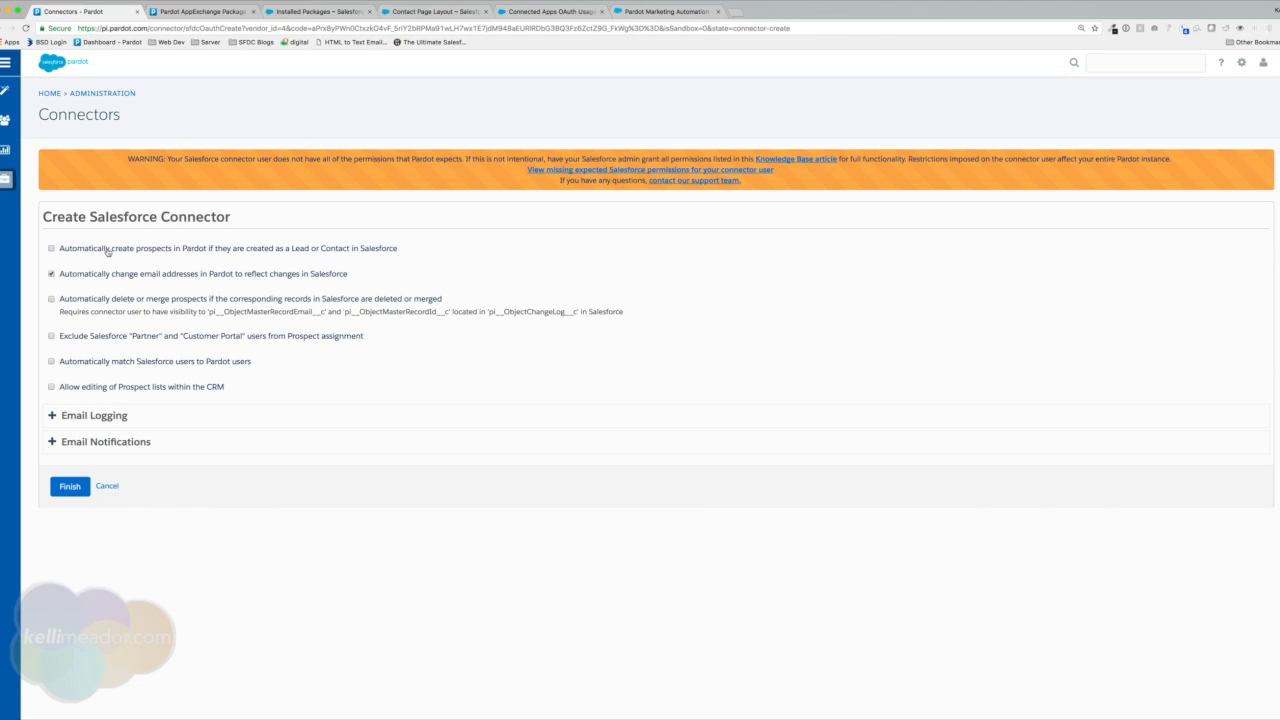
Bring the Salesforce Contact Page Layout browser tab to the front.
{"action": "left_click", "coordinate": [447, 12]}
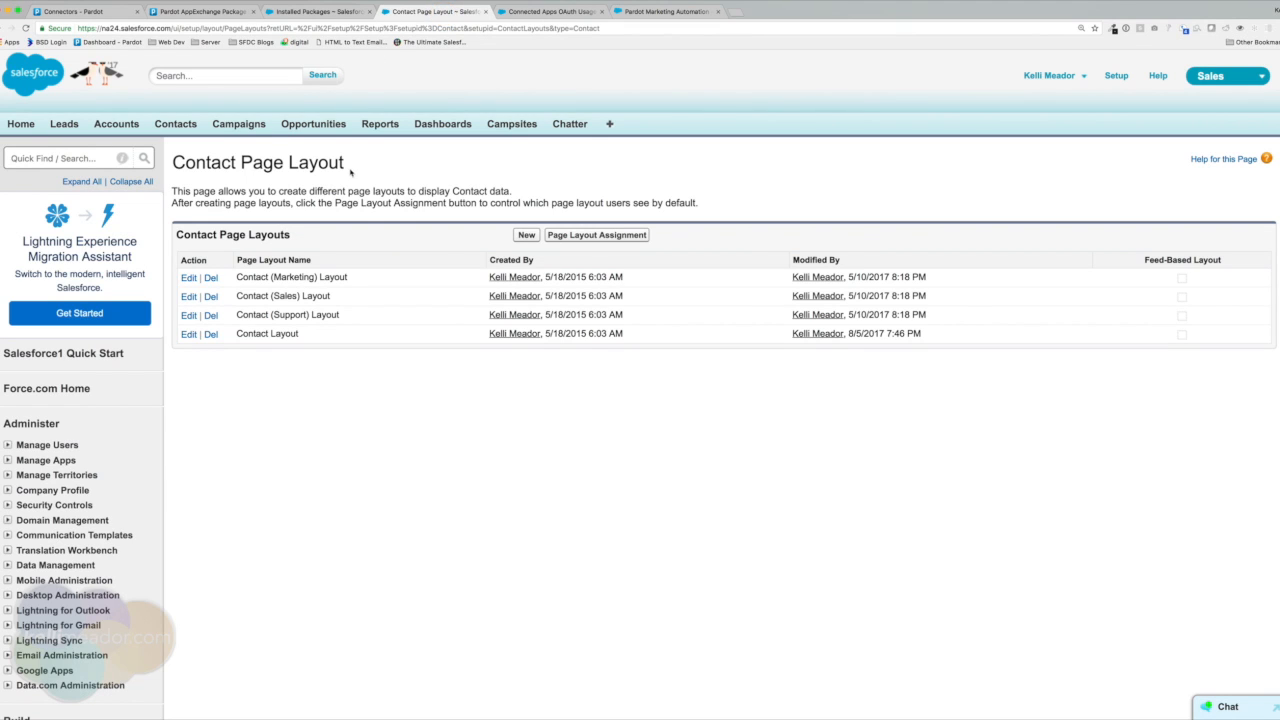
Open a lead record from the Salesforce Leads tab, then return to Pardot's connector form.
{"action": "left_click", "coordinate": [64, 124]}
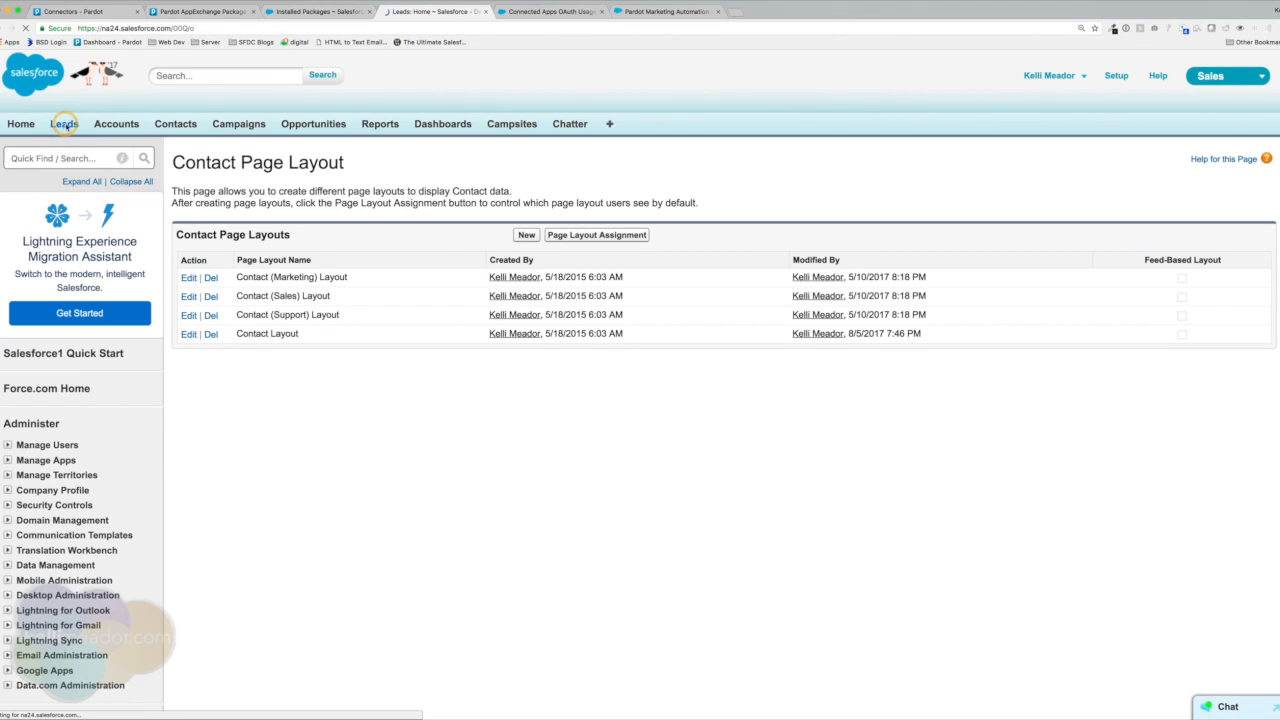
{"action": "left_click", "coordinate": [46, 286]}
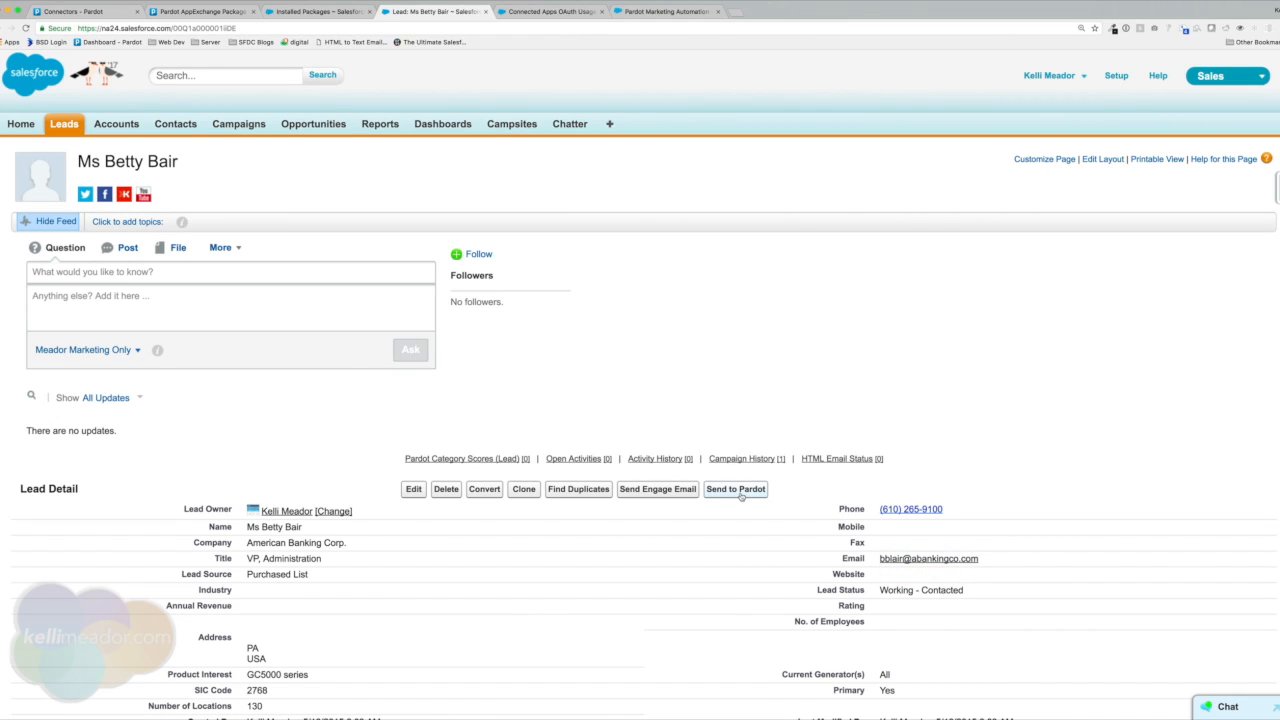
{"action": "left_click", "coordinate": [48, 14]}
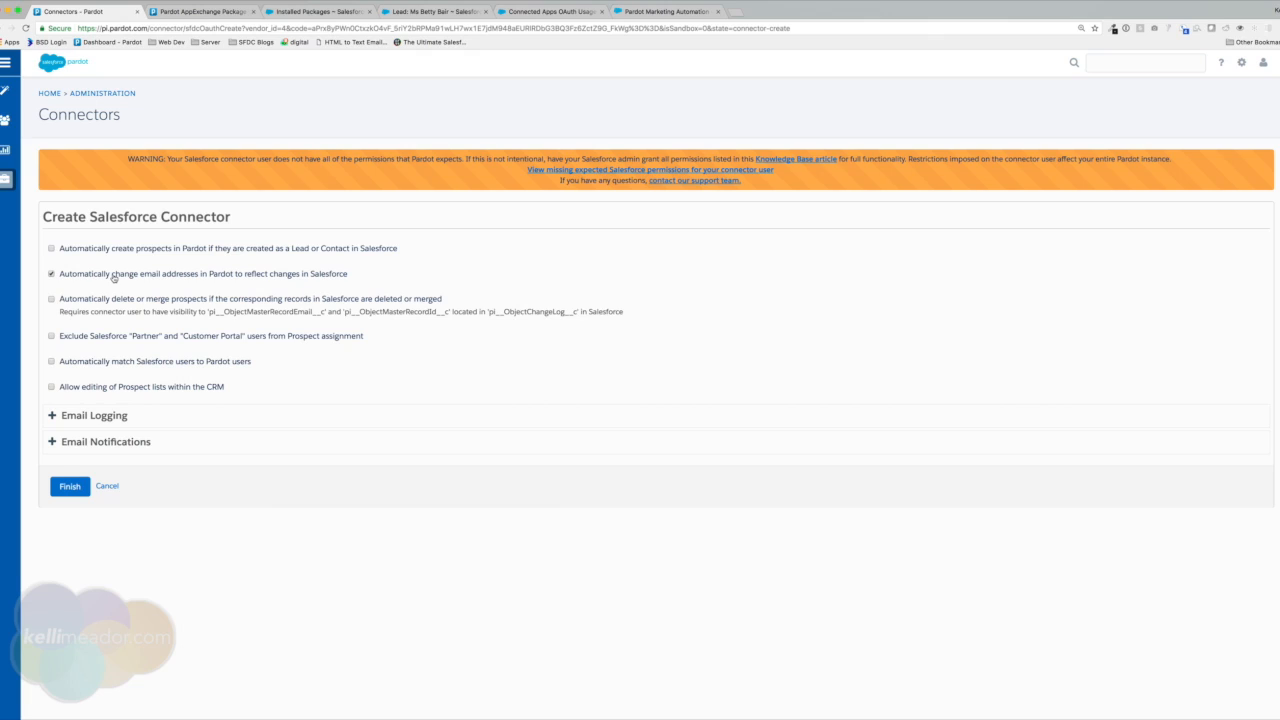
Tick delete/merge prospects, exclude Partner and Customer Portal users, and automatically match Salesforce users.
{"action": "left_click", "coordinate": [51, 300]}
{"action": "left_click", "coordinate": [71, 342]}
{"action": "left_click", "coordinate": [136, 366]}
Check the lead's Prospect Lists showing no matching Pardot prospect, then return to Pardot.
{"action": "left_click", "coordinate": [432, 11]}
{"action": "scroll", "coordinate": [667, 373], "scroll_direction": "down", "scroll_amount": 10}
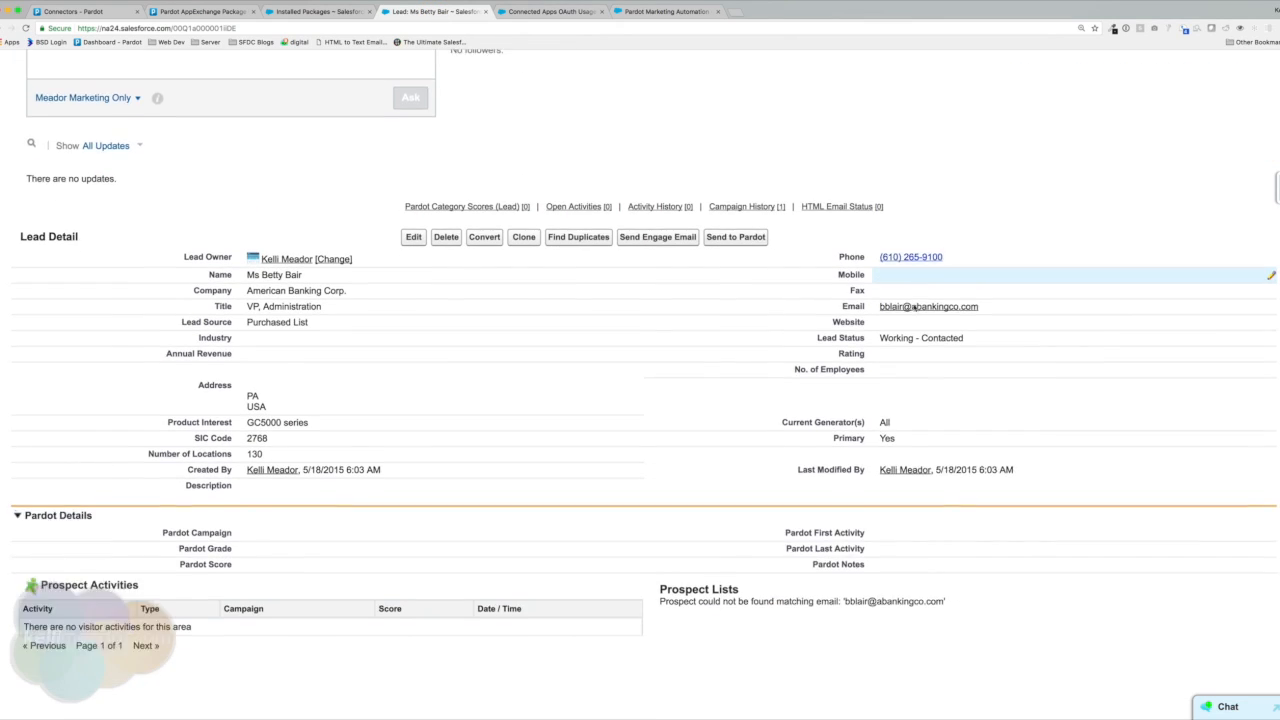
{"action": "left_click_drag", "start_coordinate": [661, 414], "coordinate": [955, 430]}
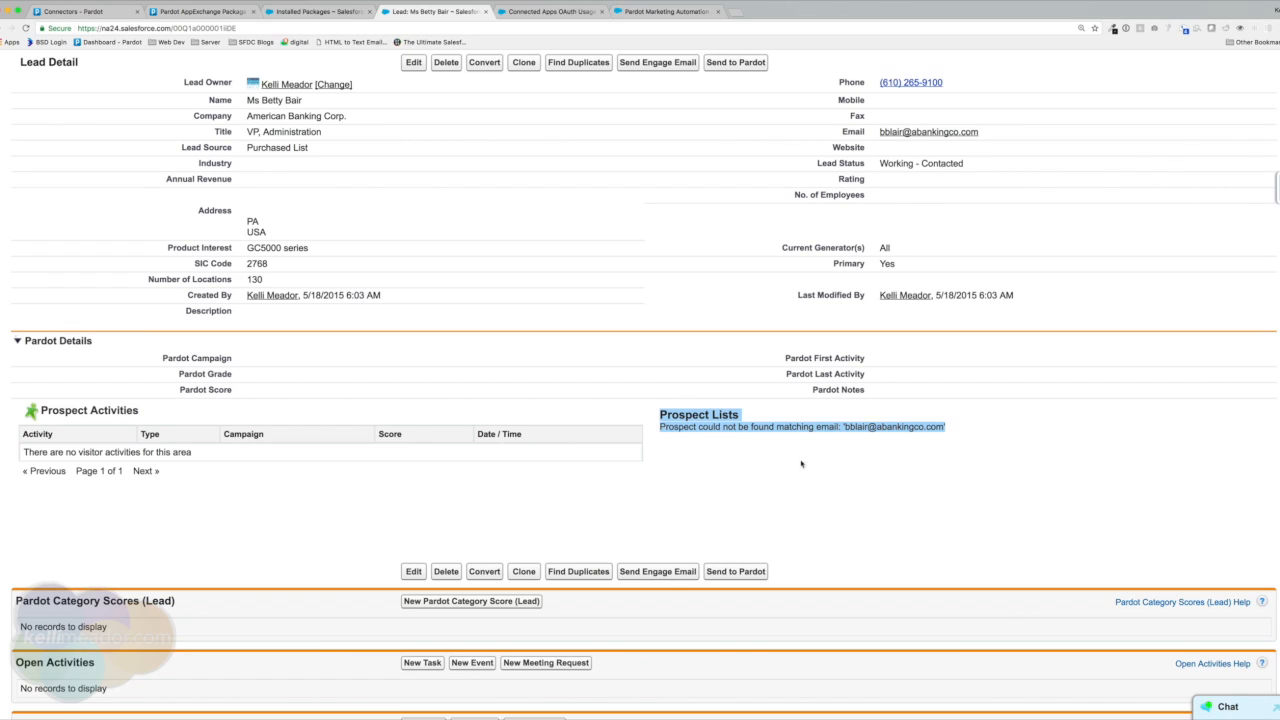
{"action": "left_click", "coordinate": [88, 12]}
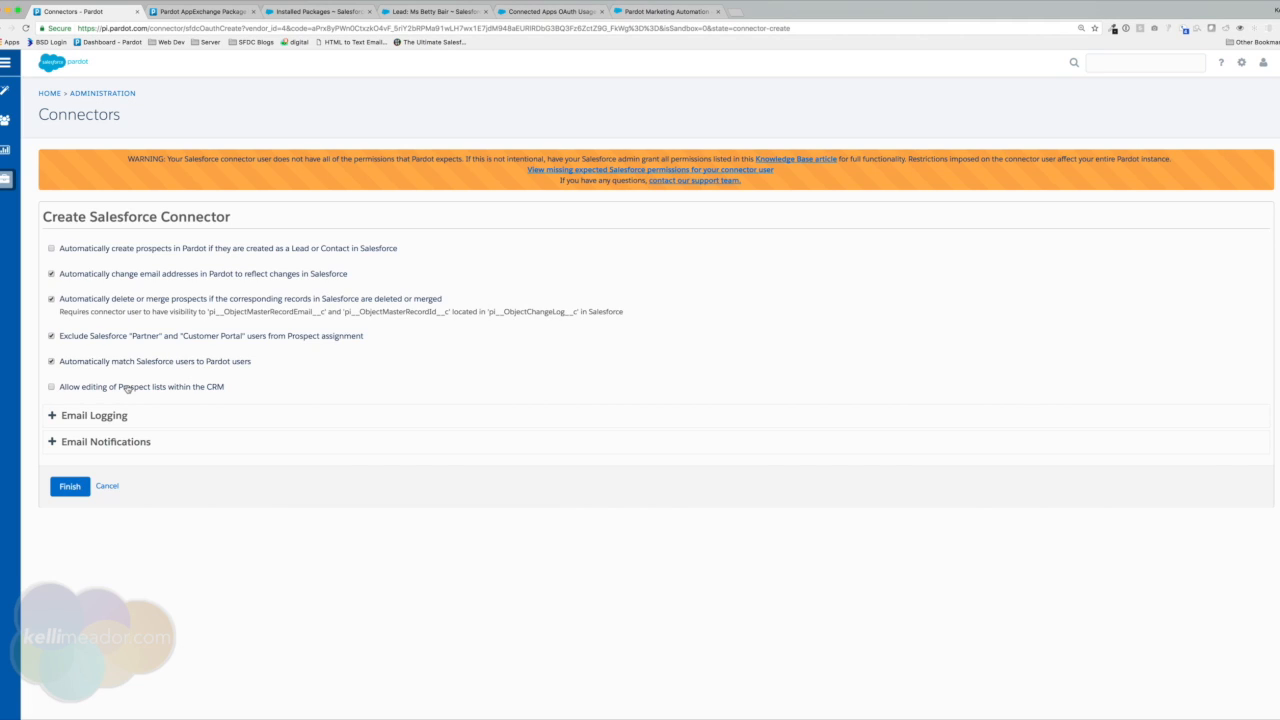
Allow editing prospect lists in the CRM and enable Sync emails with the CRM under Email Logging.
{"action": "left_click", "coordinate": [128, 388]}
{"action": "left_click", "coordinate": [125, 418]}
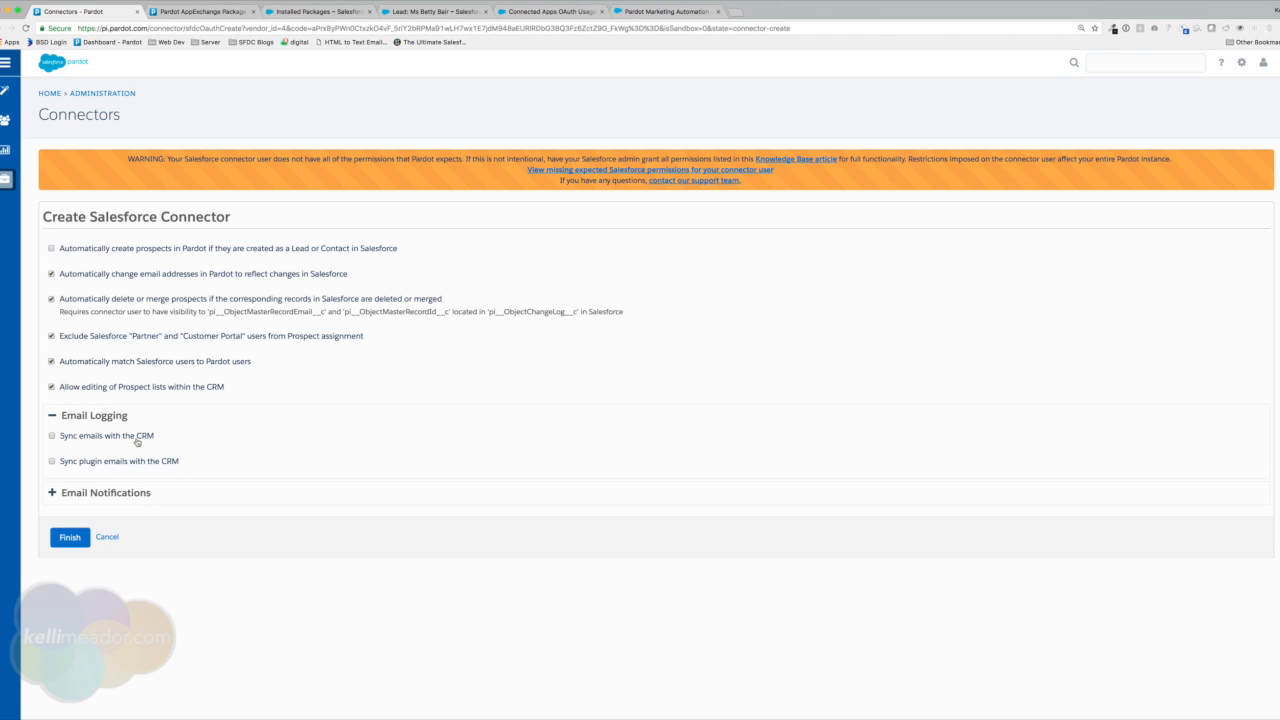
{"action": "left_click", "coordinate": [122, 436]}
Leave CRM and plugin email syncing off, enable user/queue assignment emails, and disable merge-sync notifications.
{"action": "left_click", "coordinate": [122, 437]}
{"action": "left_click", "coordinate": [70, 463]}
{"action": "left_click", "coordinate": [93, 463]}
{"action": "left_click", "coordinate": [100, 492]}
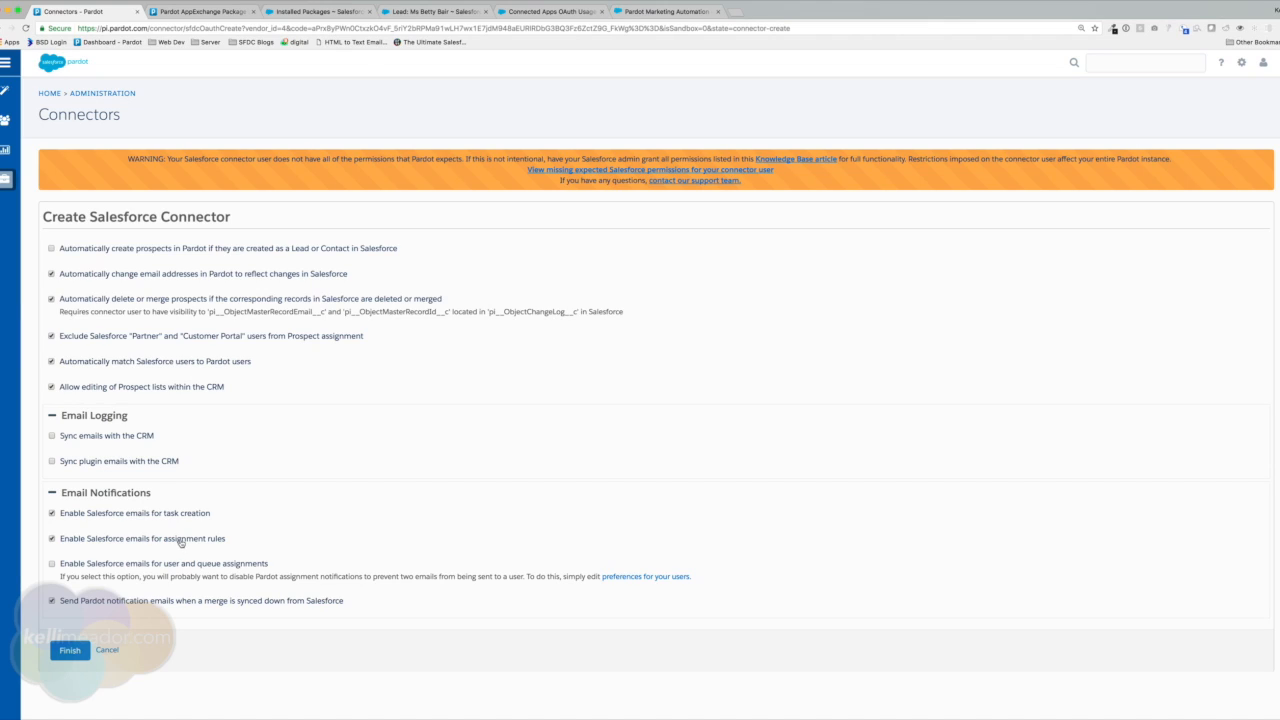
{"action": "left_click", "coordinate": [51, 566]}
{"action": "left_click", "coordinate": [62, 604]}
Finish the salesforce.com connector and watch its status change from verification in progress to verified.
{"action": "left_click", "coordinate": [68, 651]}
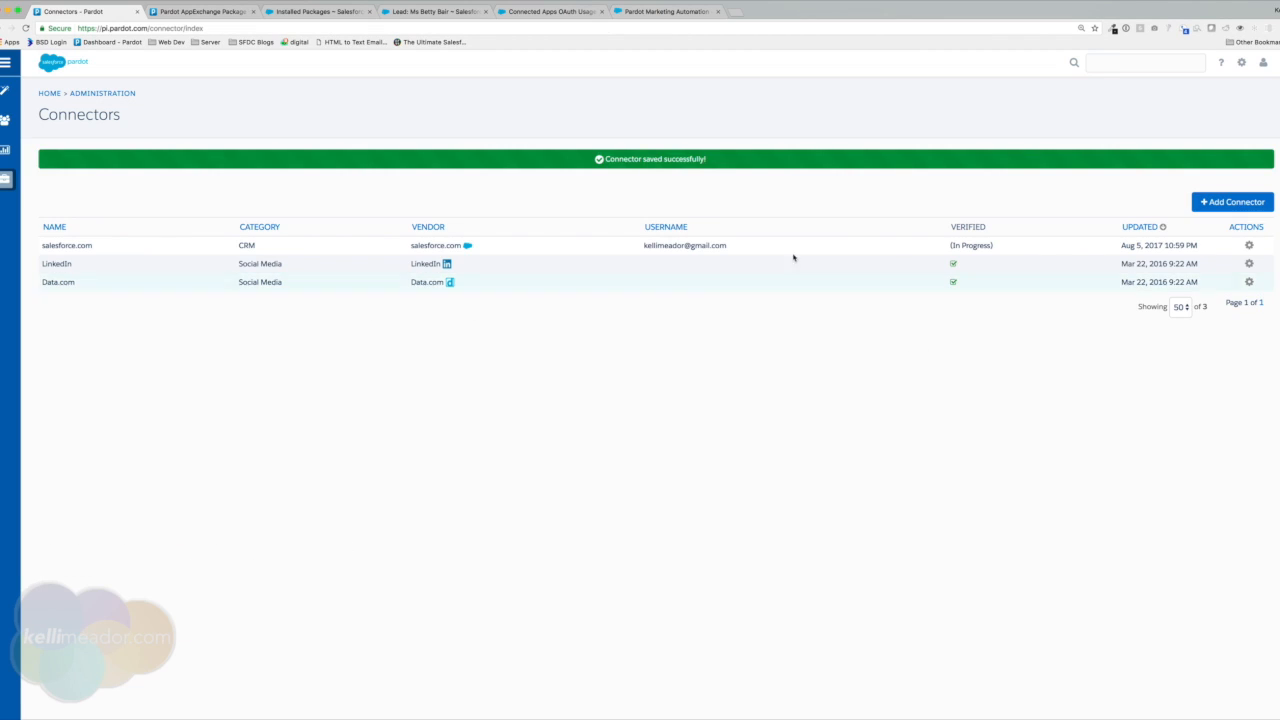
{"action": "left_click_drag", "start_coordinate": [949, 247], "coordinate": [1010, 246]}
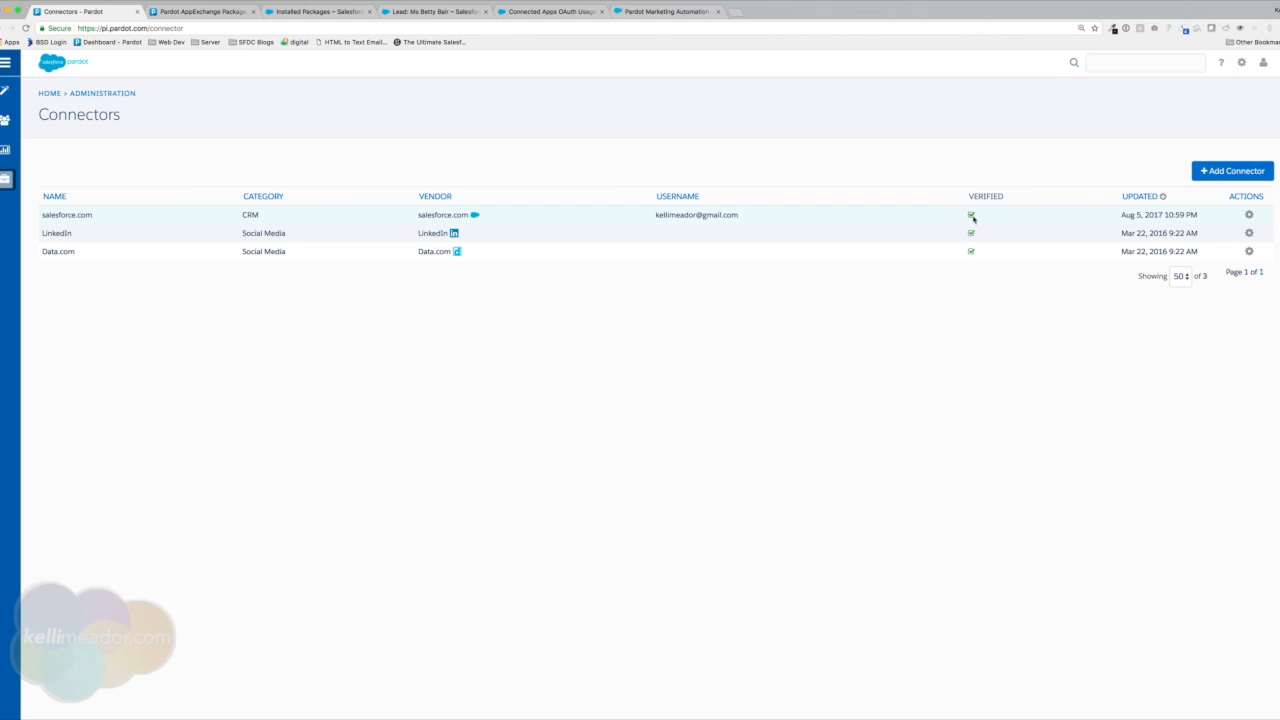
{"action": "left_click_drag", "start_coordinate": [980, 214], "coordinate": [962, 214]}
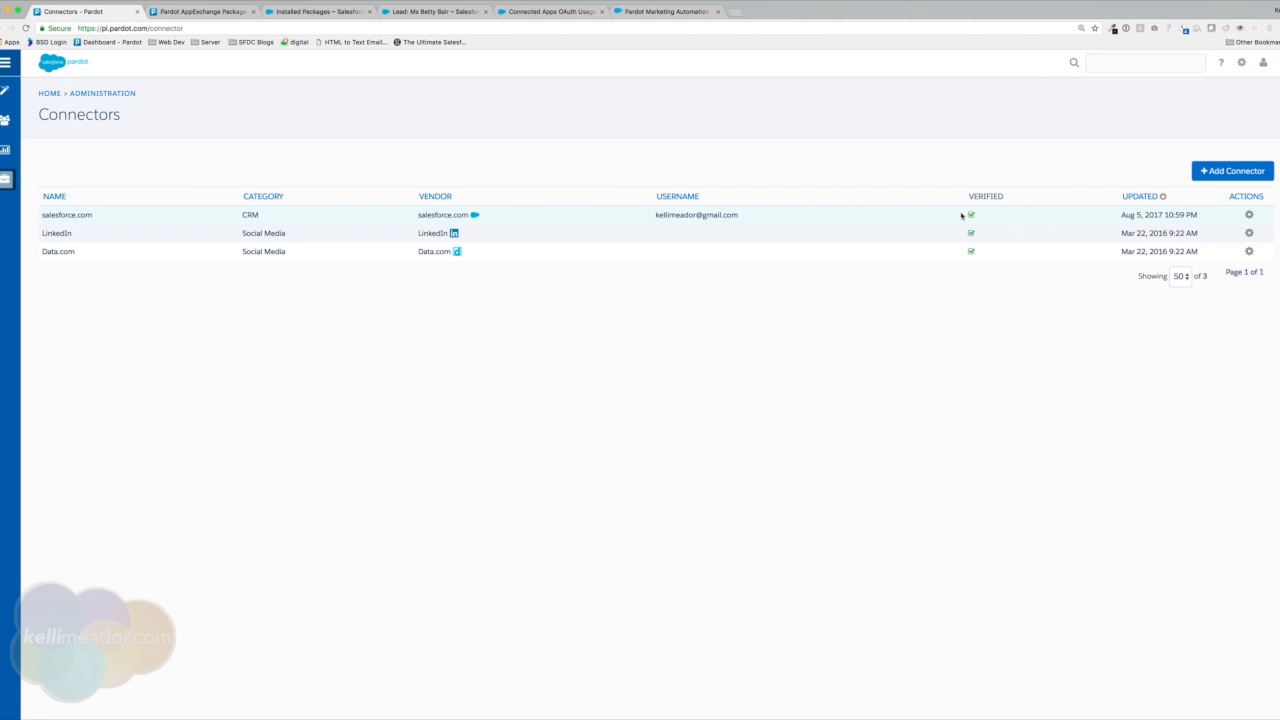